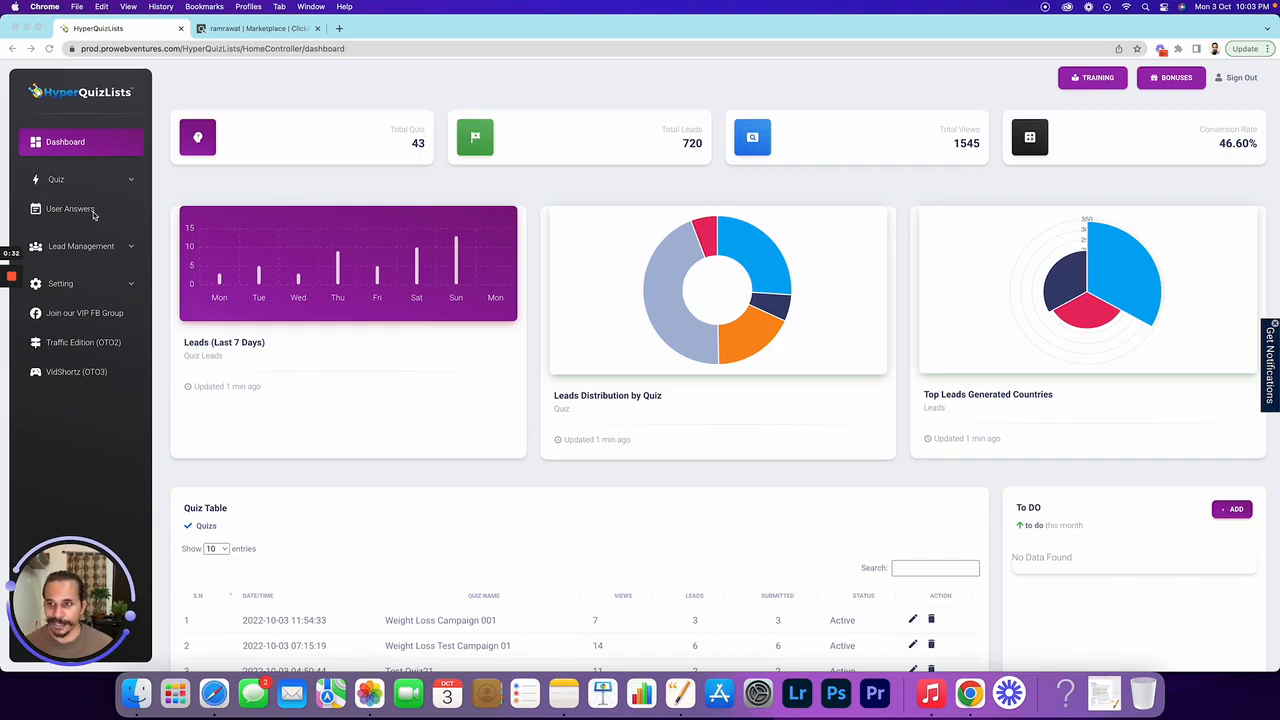
Browse the Lead Management and Settings sidebar options, then expand the Quiz section
left_click(128, 249)
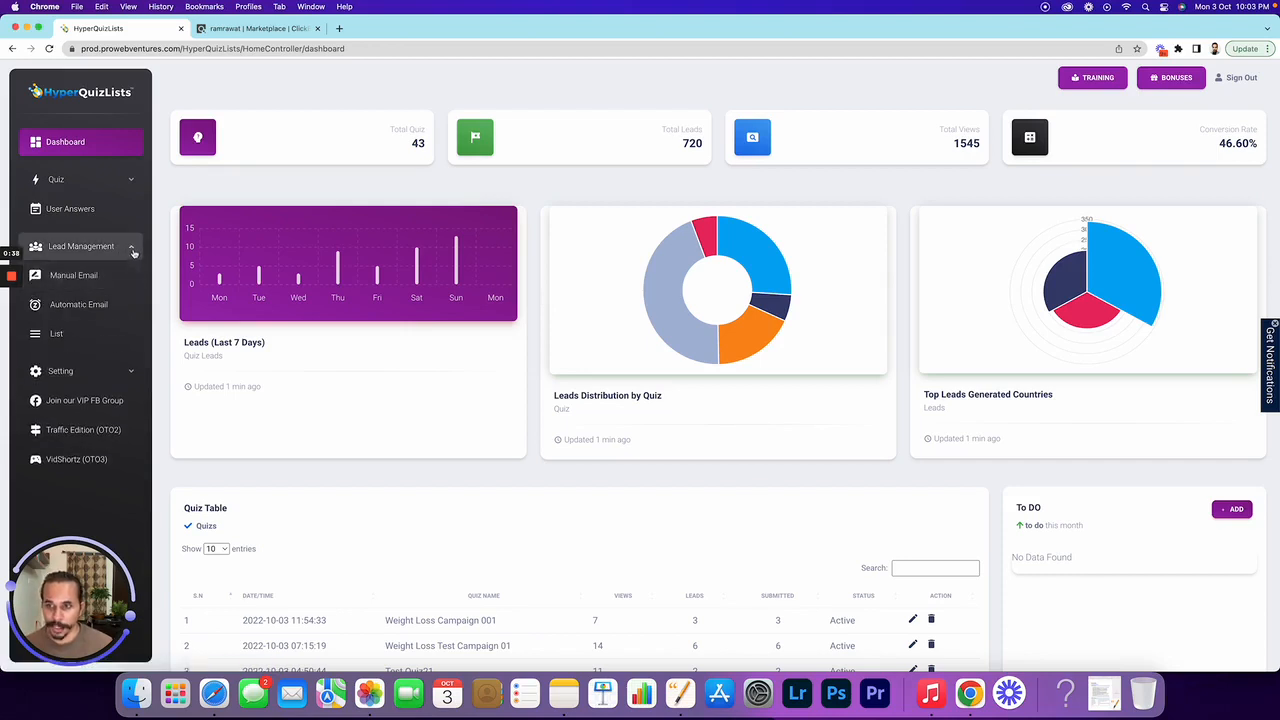
left_click(133, 250)
left_click(100, 284)
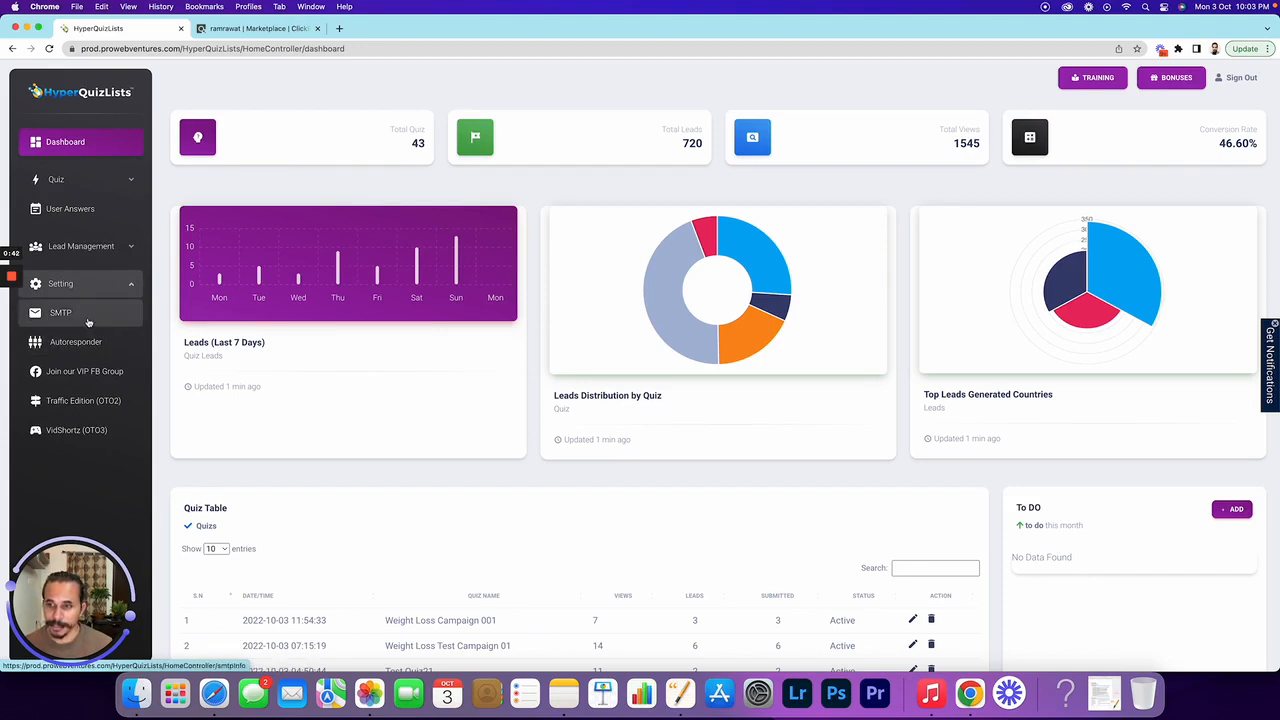
left_click(129, 287)
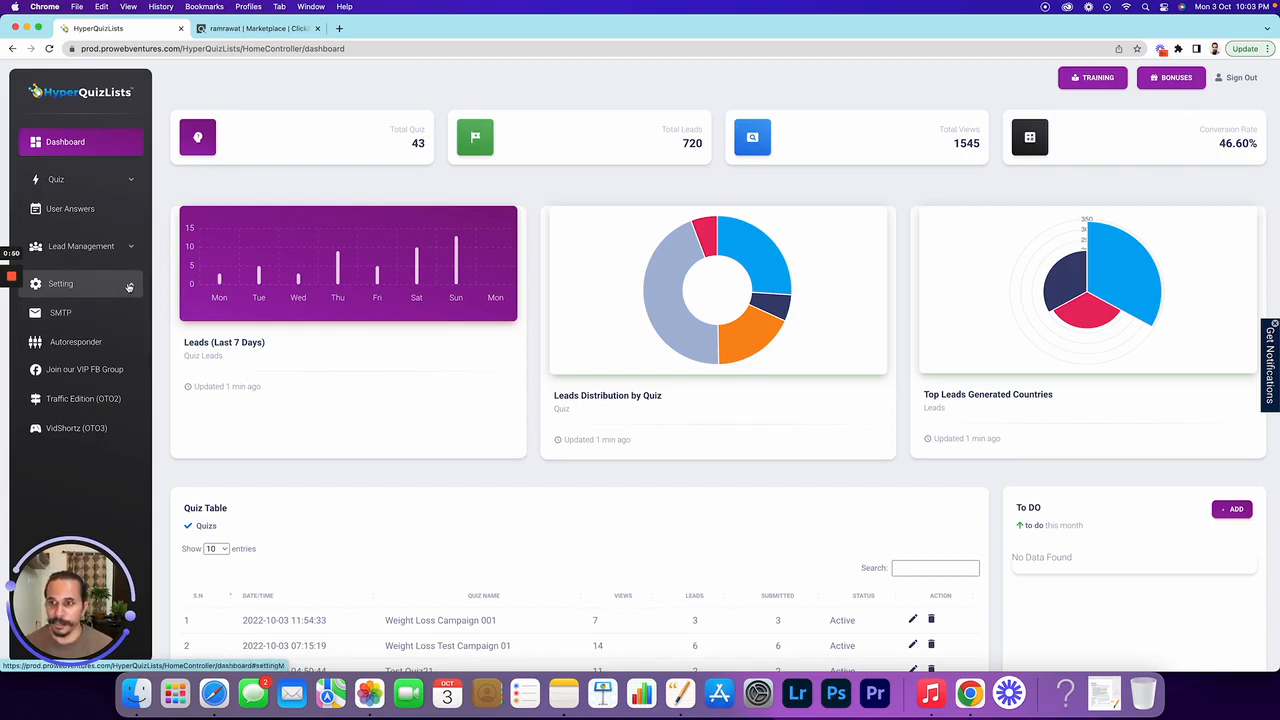
left_click(82, 247)
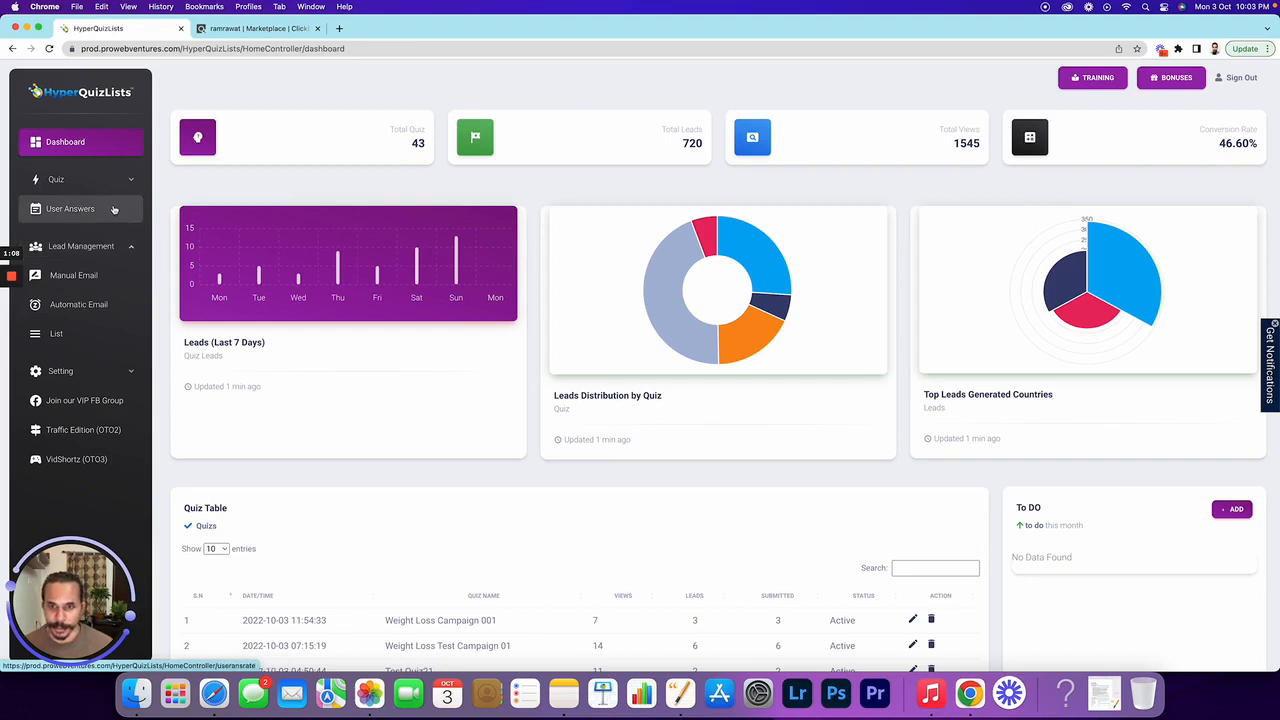
left_click(39, 256)
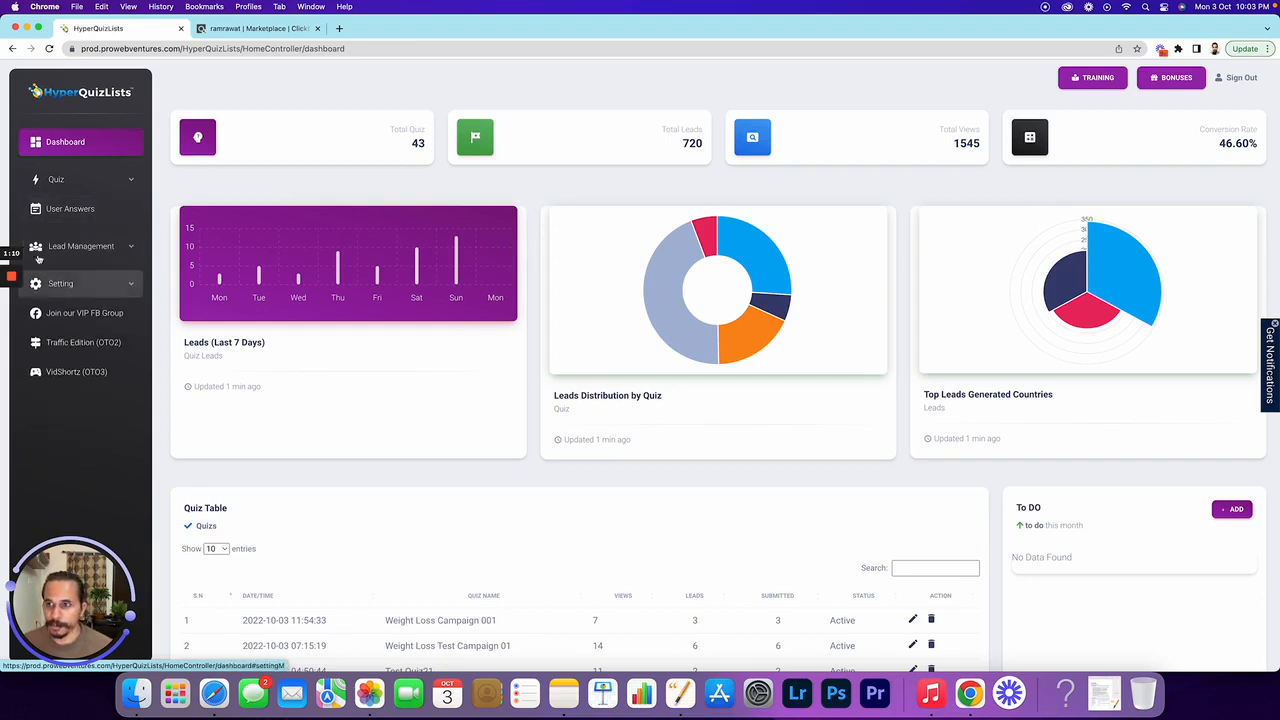
left_click(86, 180)
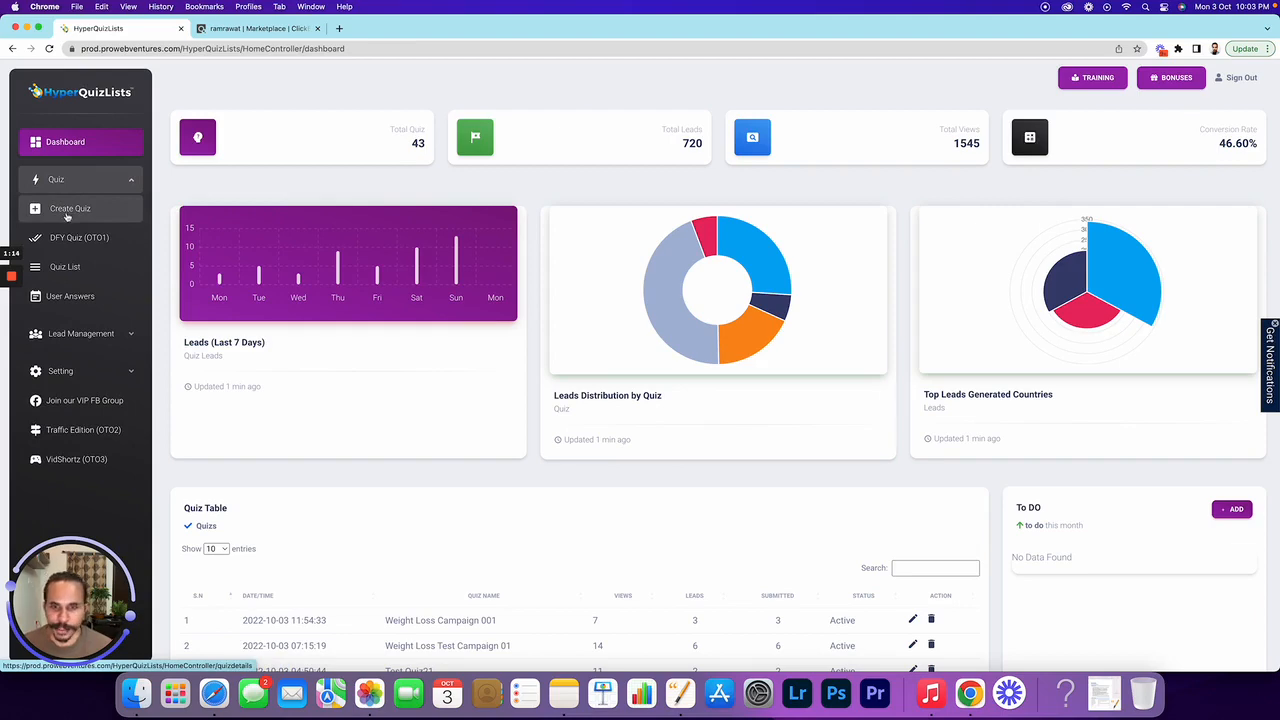
Start a new quiz, review the quiz types, and focus the empty quiz name field
left_click(69, 218)
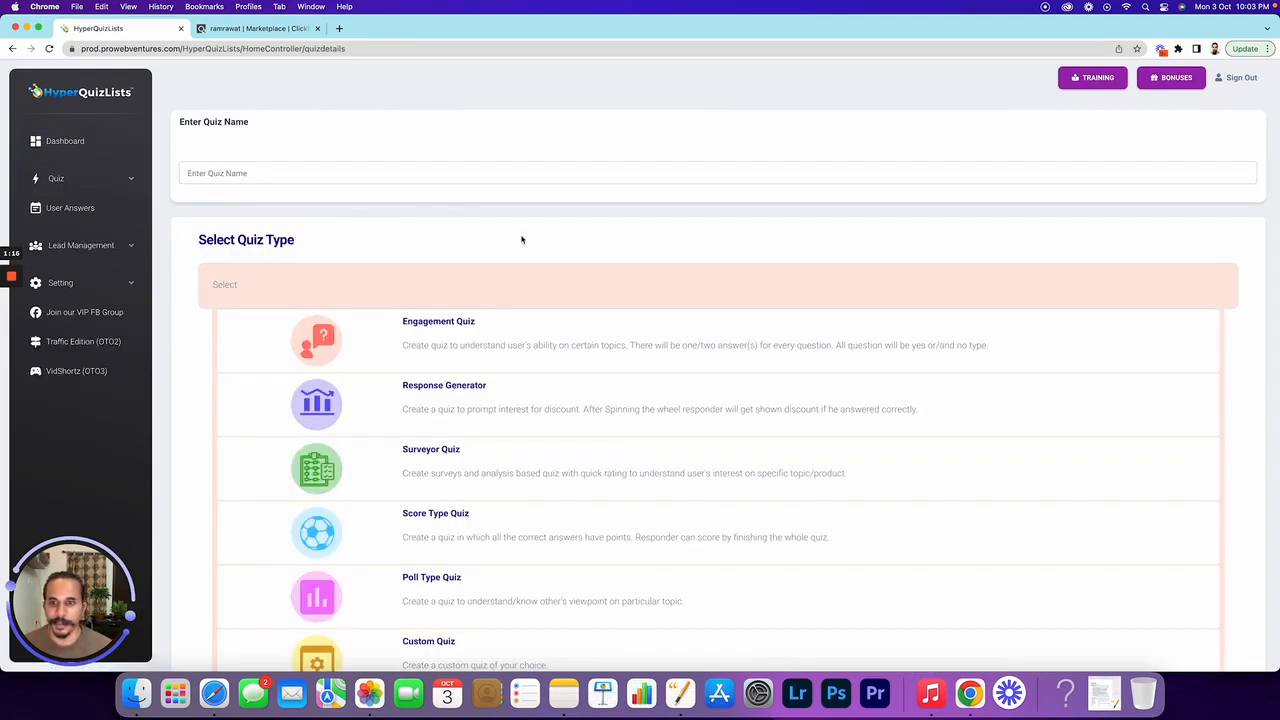
scroll(530, 240, "down", 2)
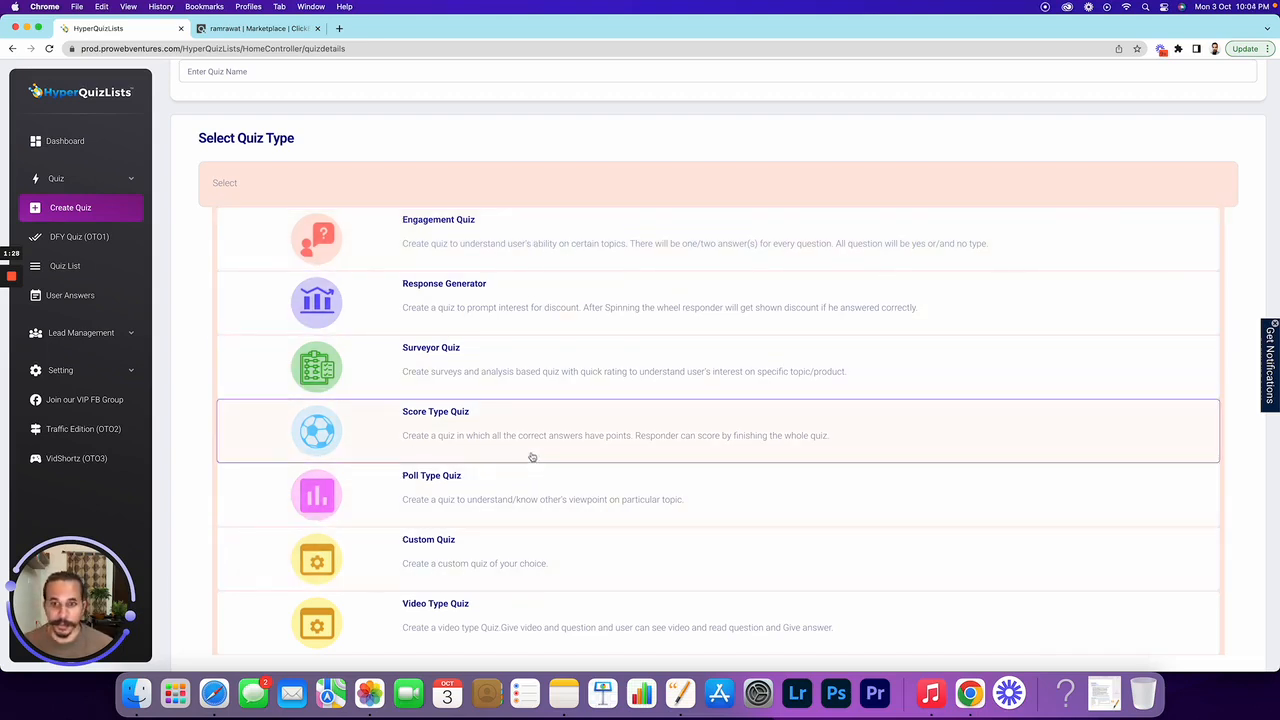
scroll(529, 455, "up", 2)
scroll(520, 371, "down", 4)
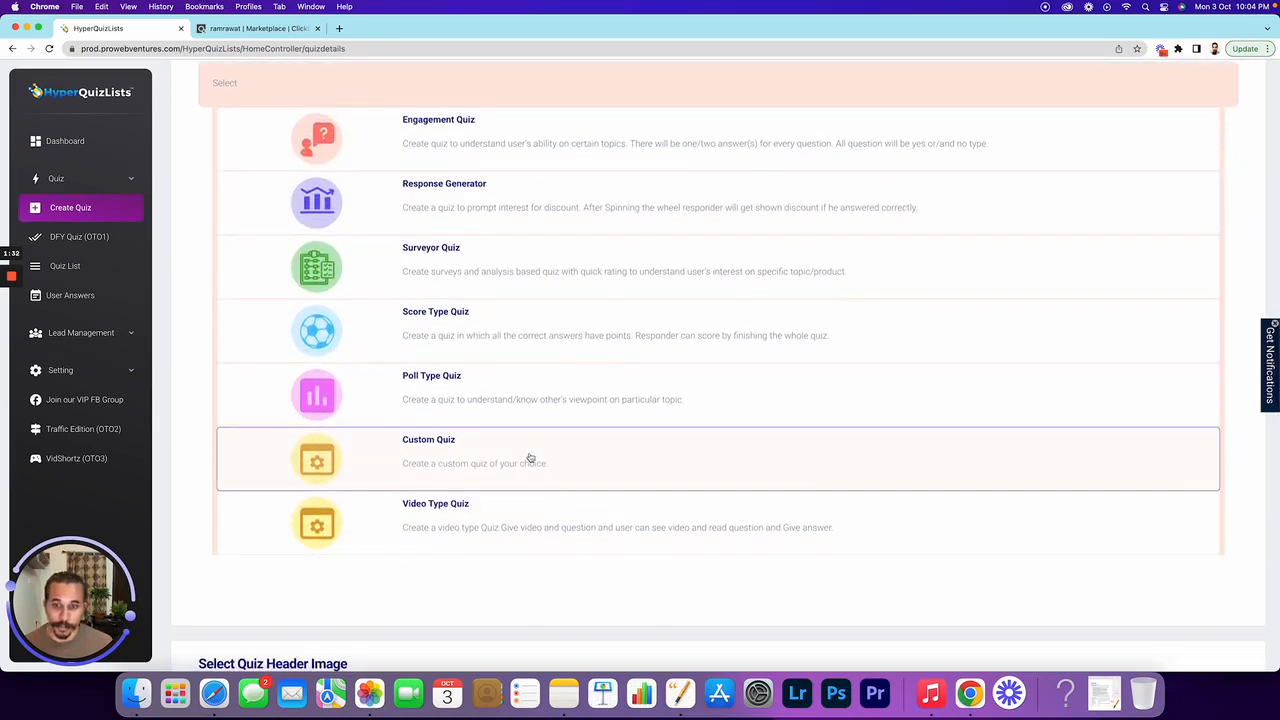
scroll(530, 457, "up", 4)
left_click(278, 170)
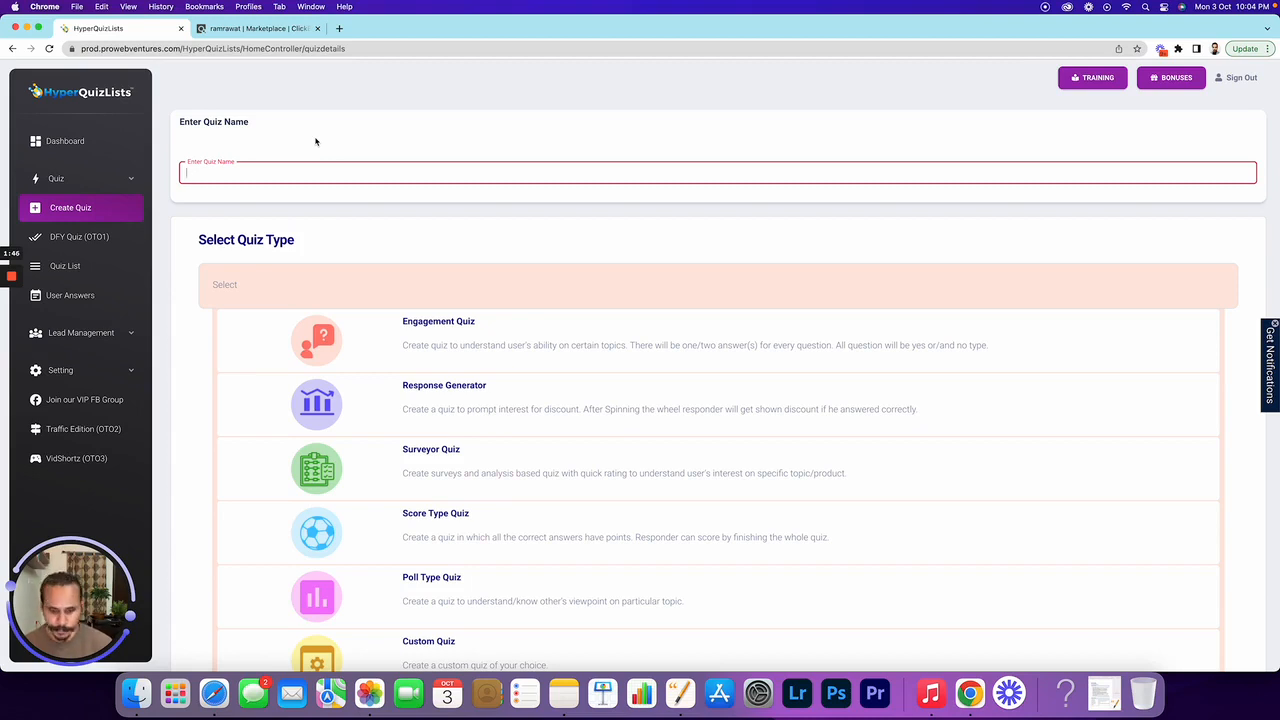
Name the new quiz 'Diet Plan 01' and continue to its builder
type("Die")
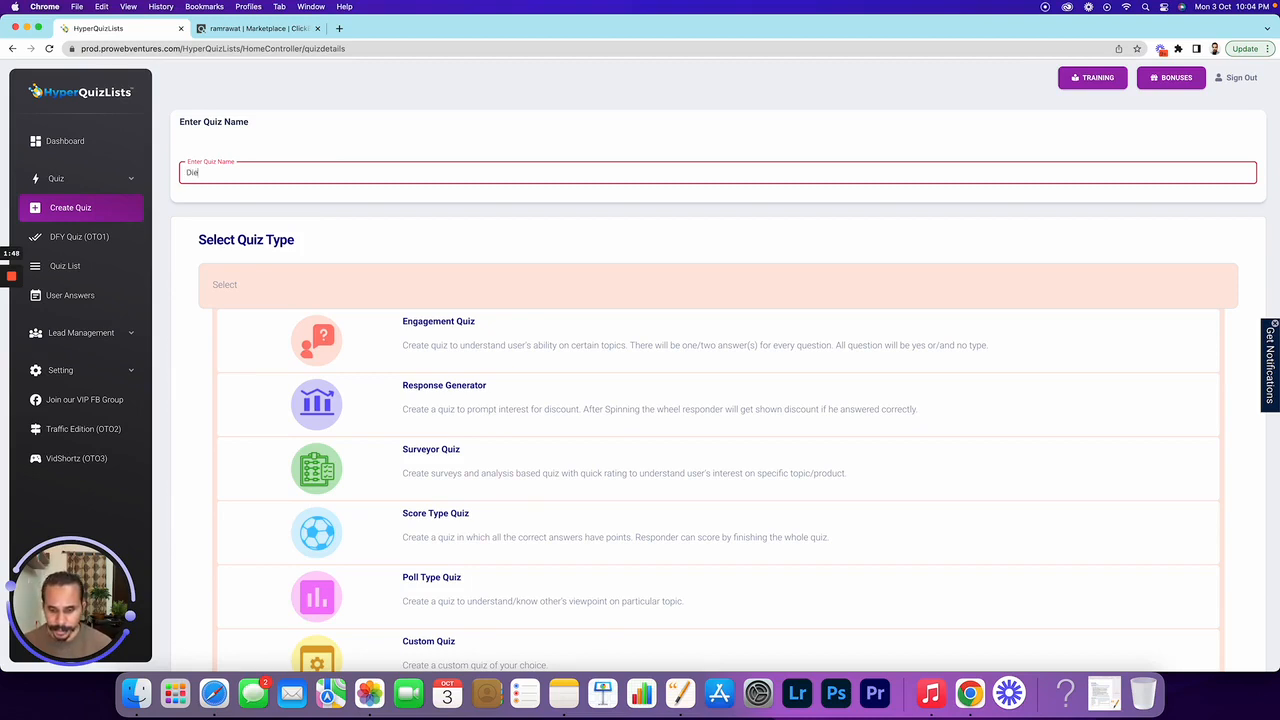
type("t Plan")
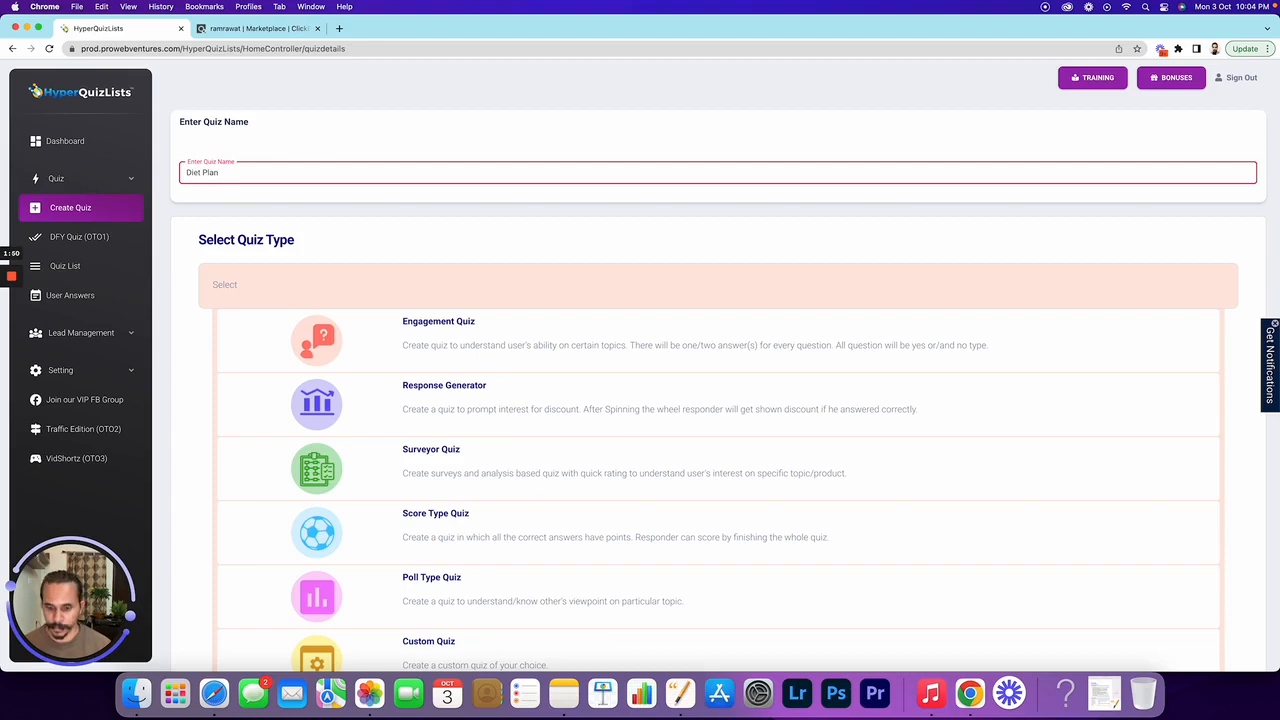
type(" 01")
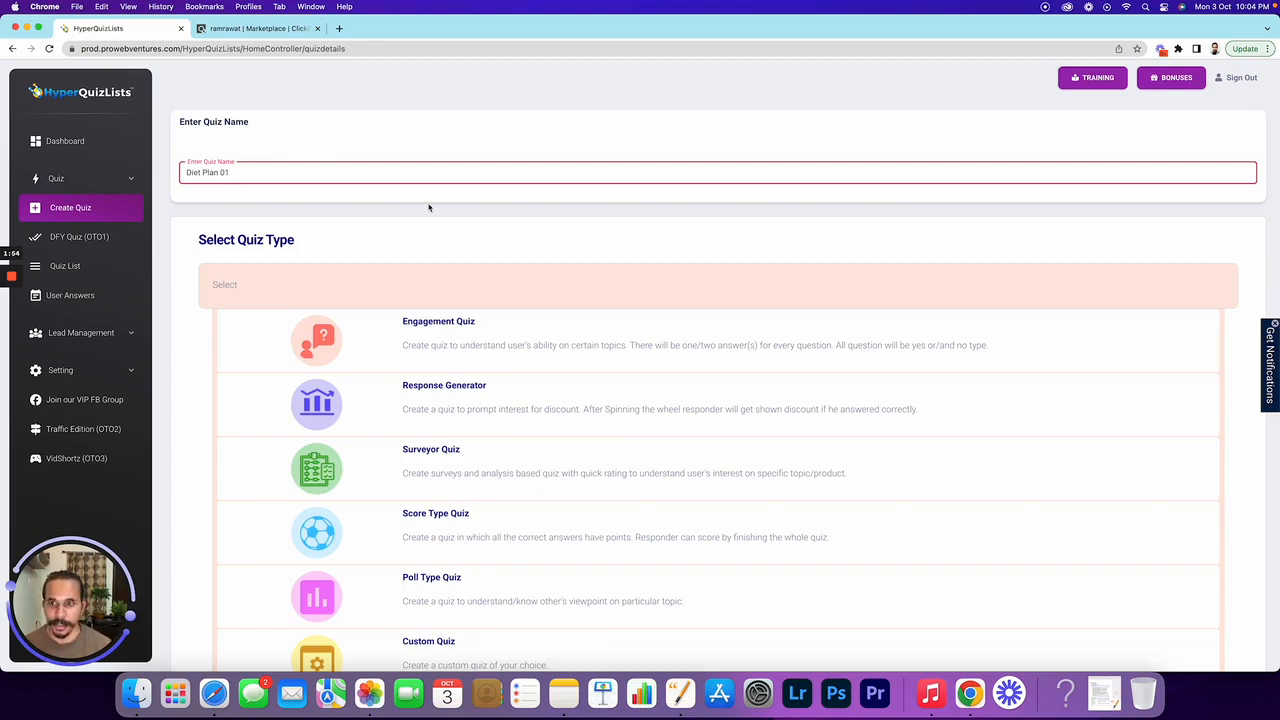
scroll(432, 206, "down", 4)
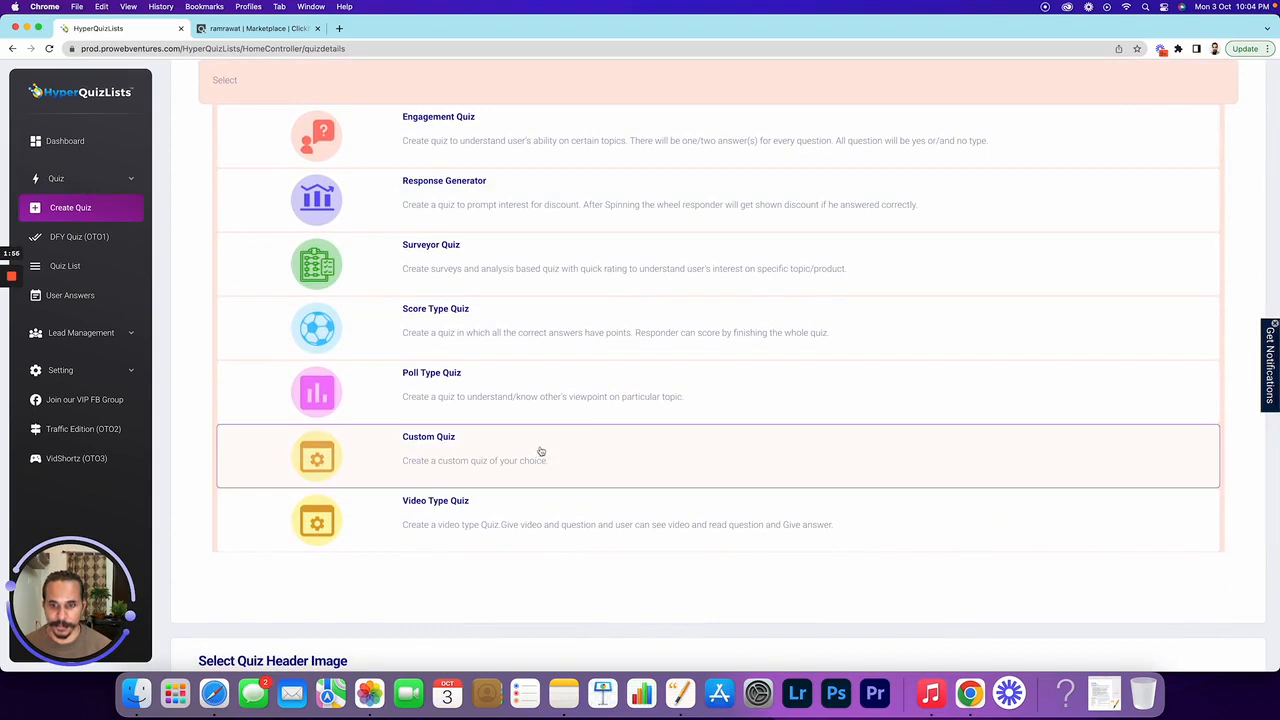
scroll(540, 450, "down", 4)
left_click(1225, 597)
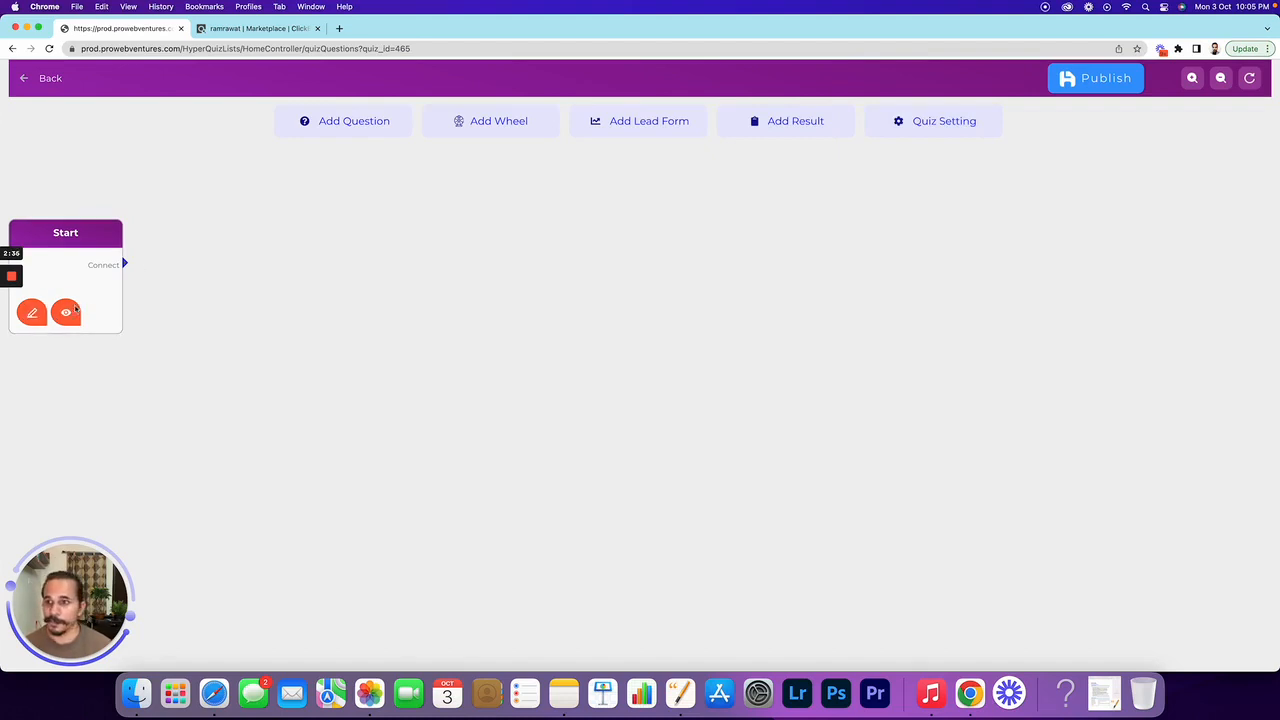
Make the Start heading 'Are you interested in losing weight by diet plan?' in Heading 1
left_click(32, 316)
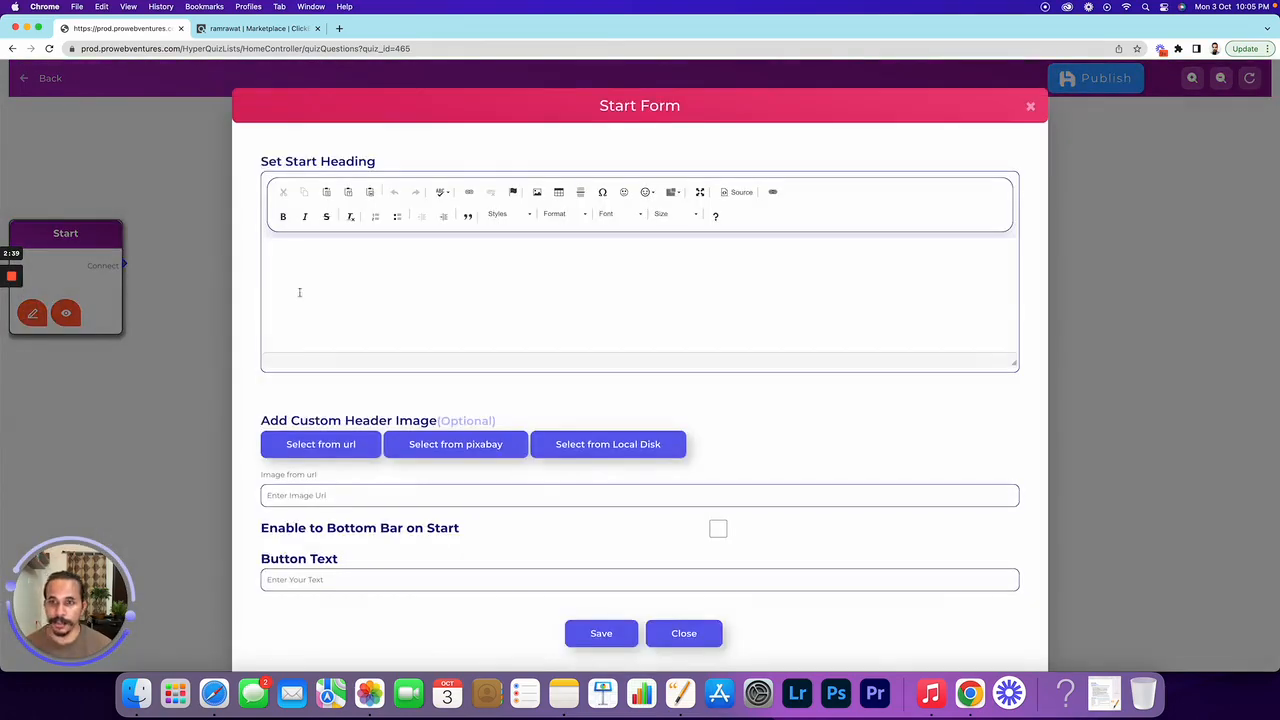
left_click(332, 269)
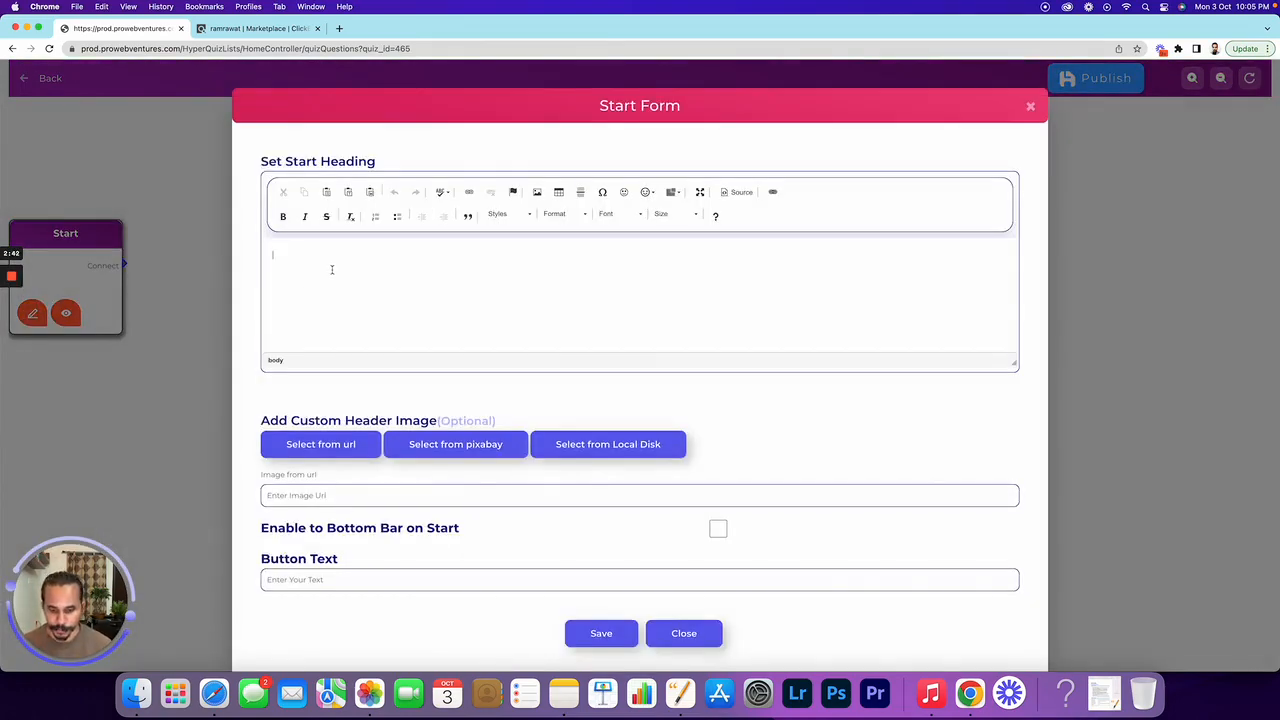
type("Are you inte")
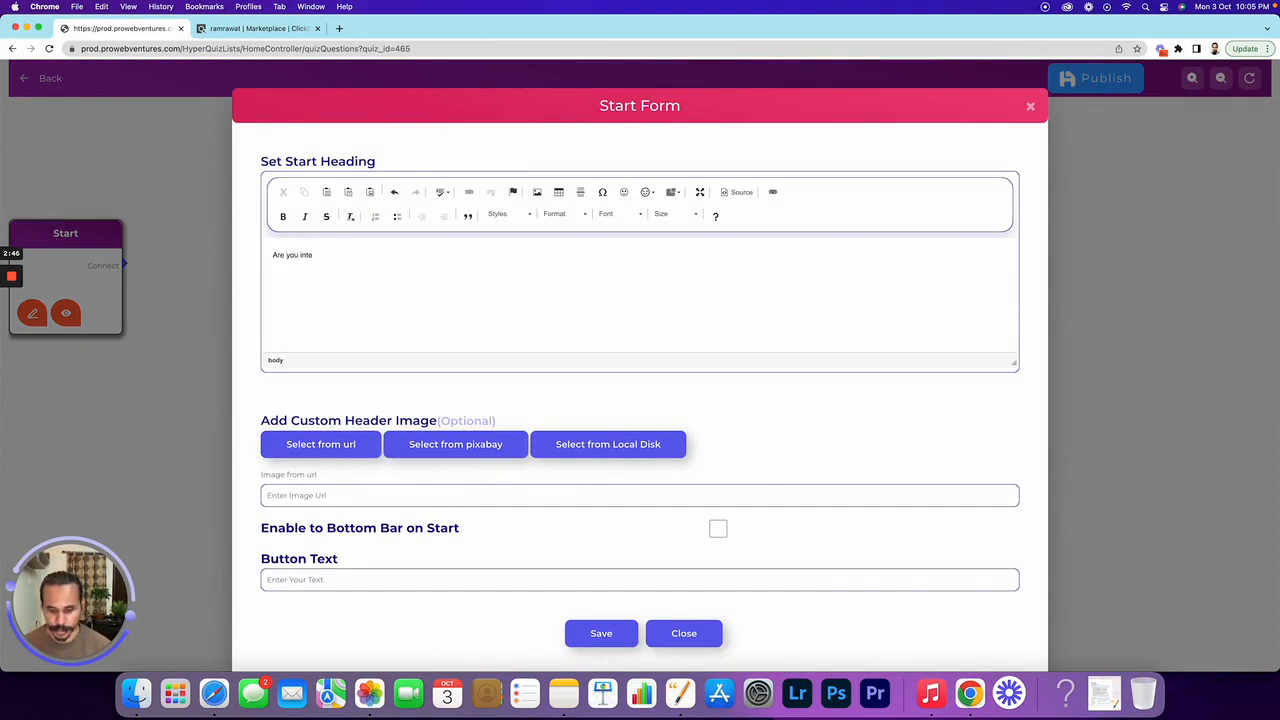
type("rested in ")
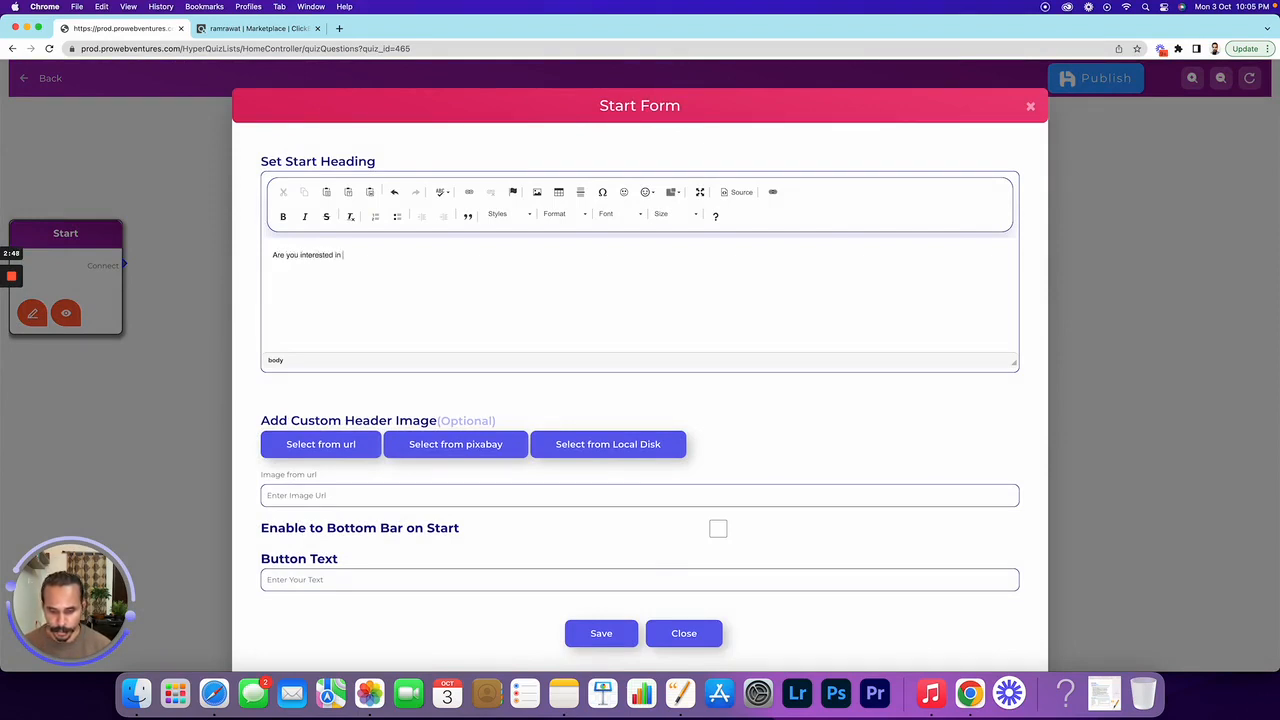
type("losing weight")
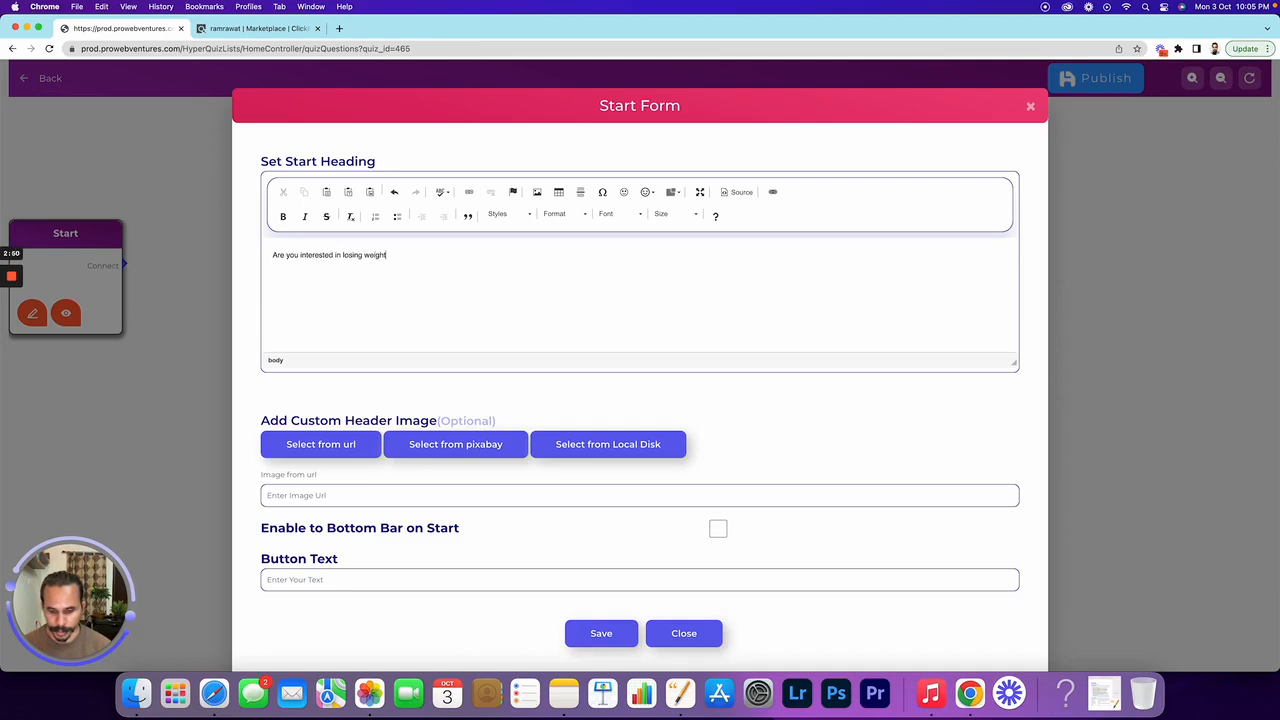
type(" by die")
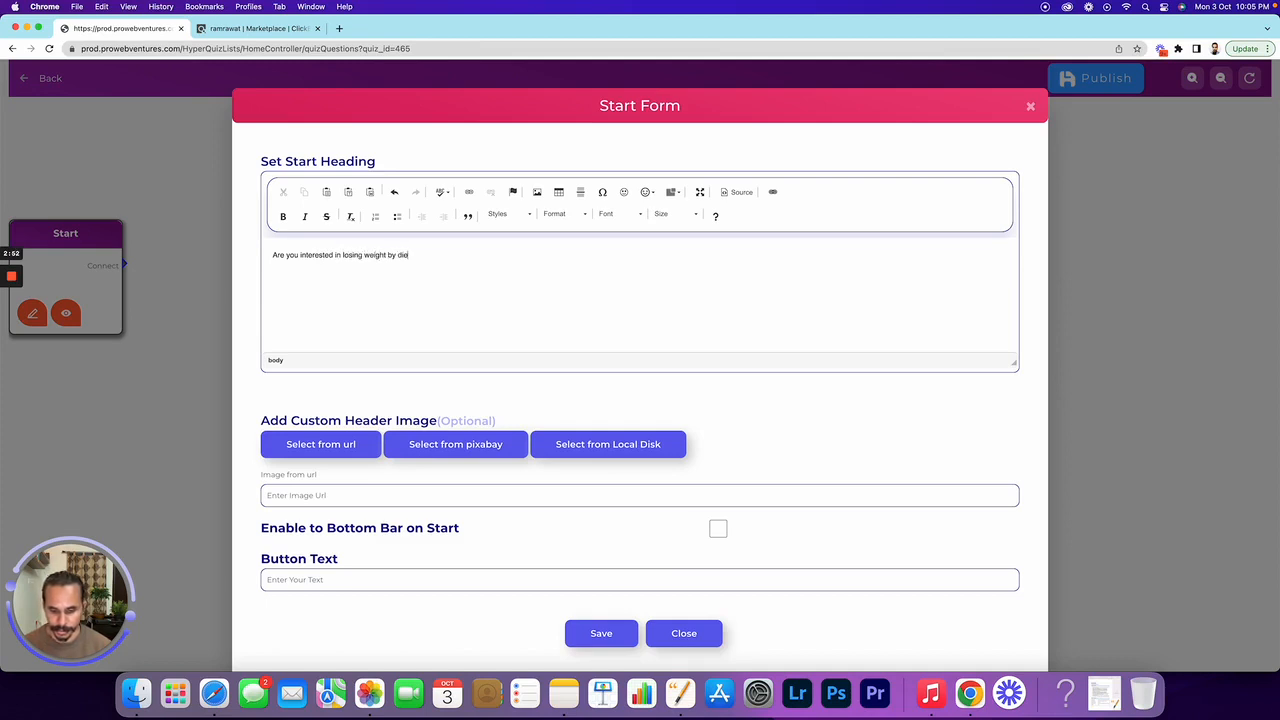
type("t plan?")
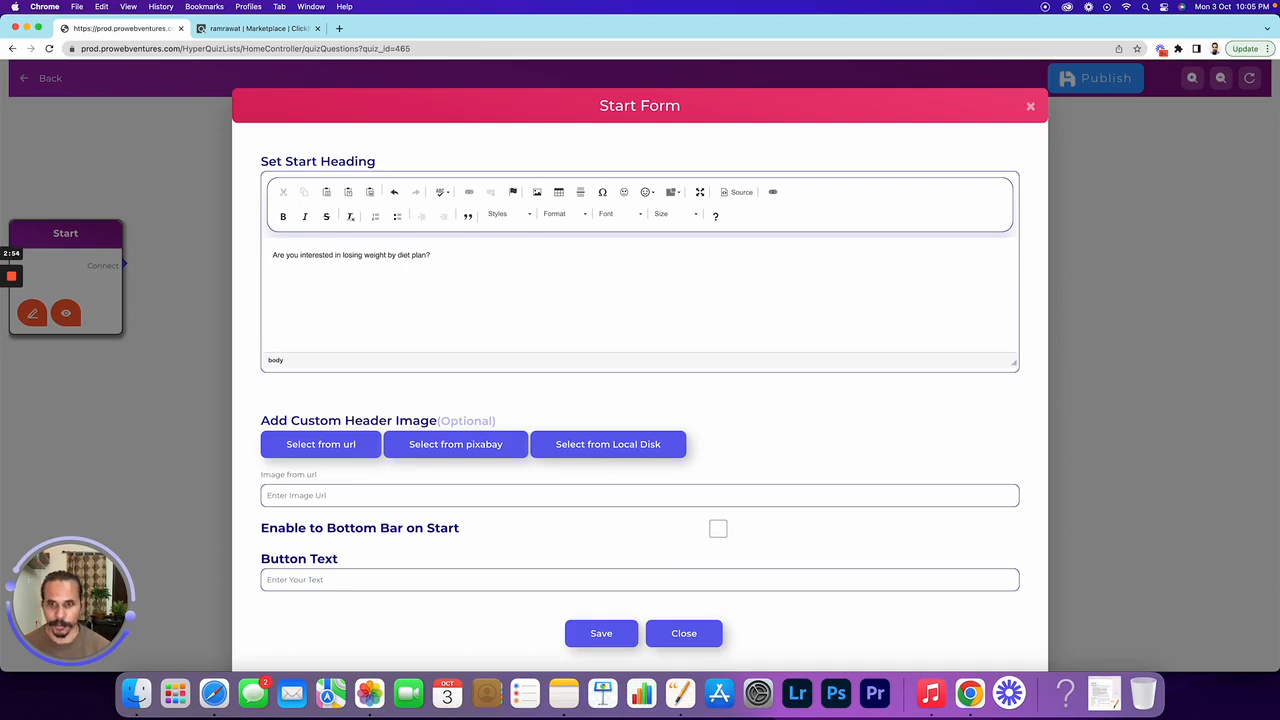
left_click(585, 213)
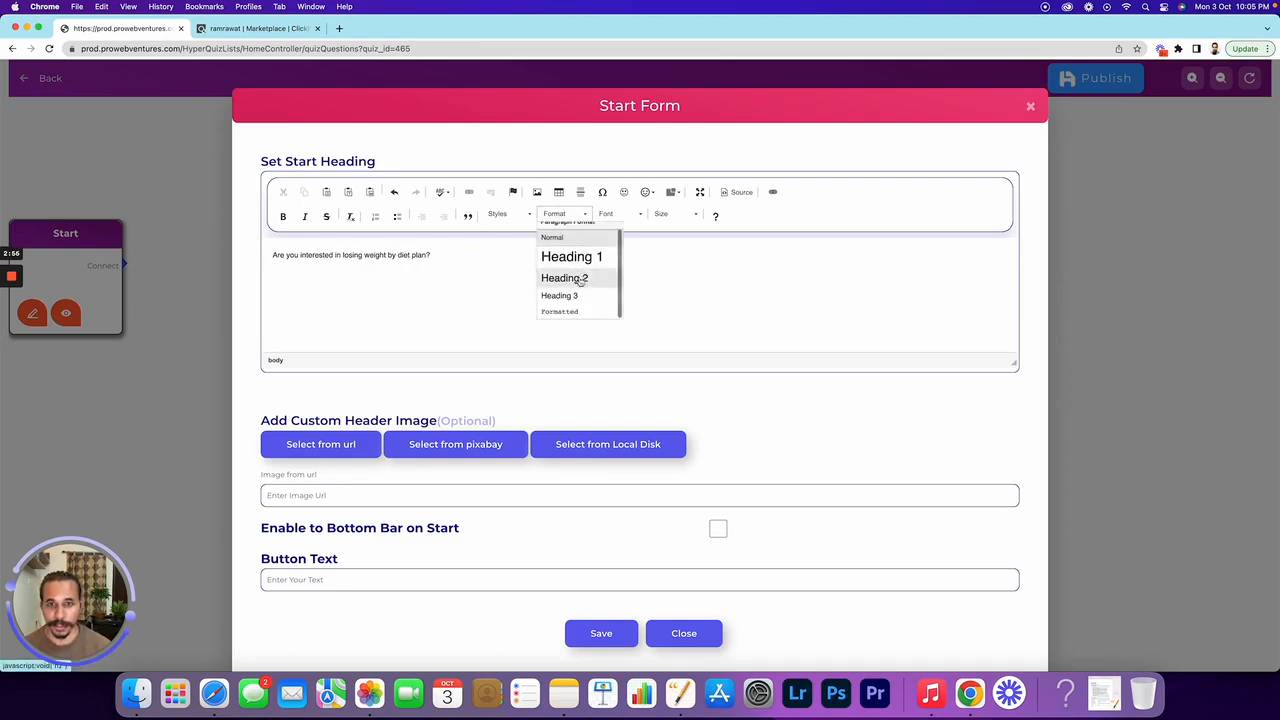
left_click(582, 256)
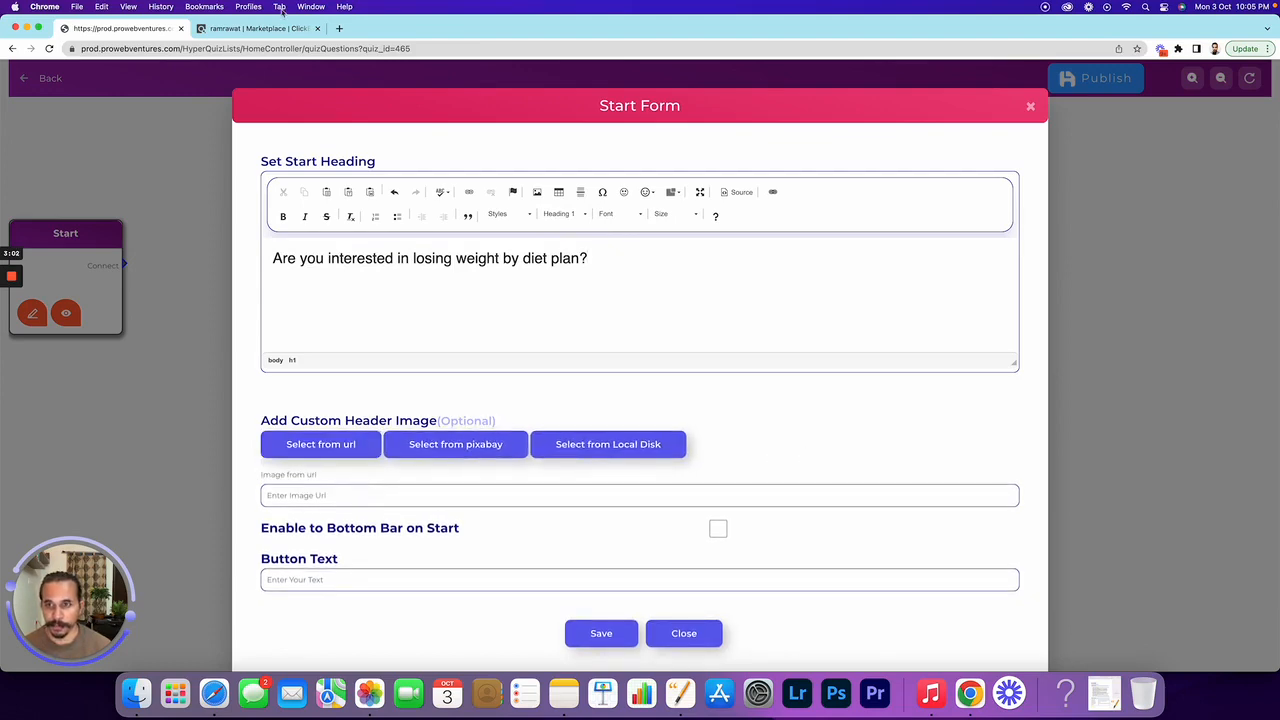
left_click(339, 28)
Search images for 'diet plan weight loss' and copy the 7 Day GM Diet Plan image
type("d")
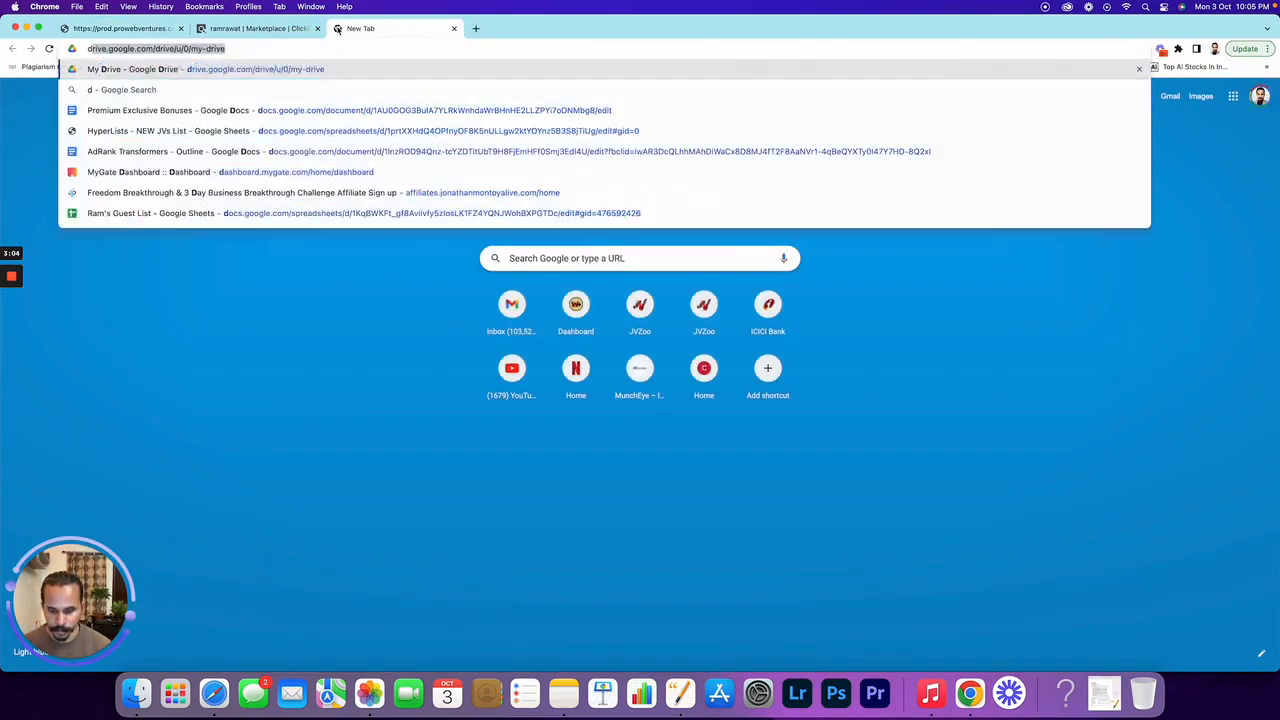
type("iet plan w")
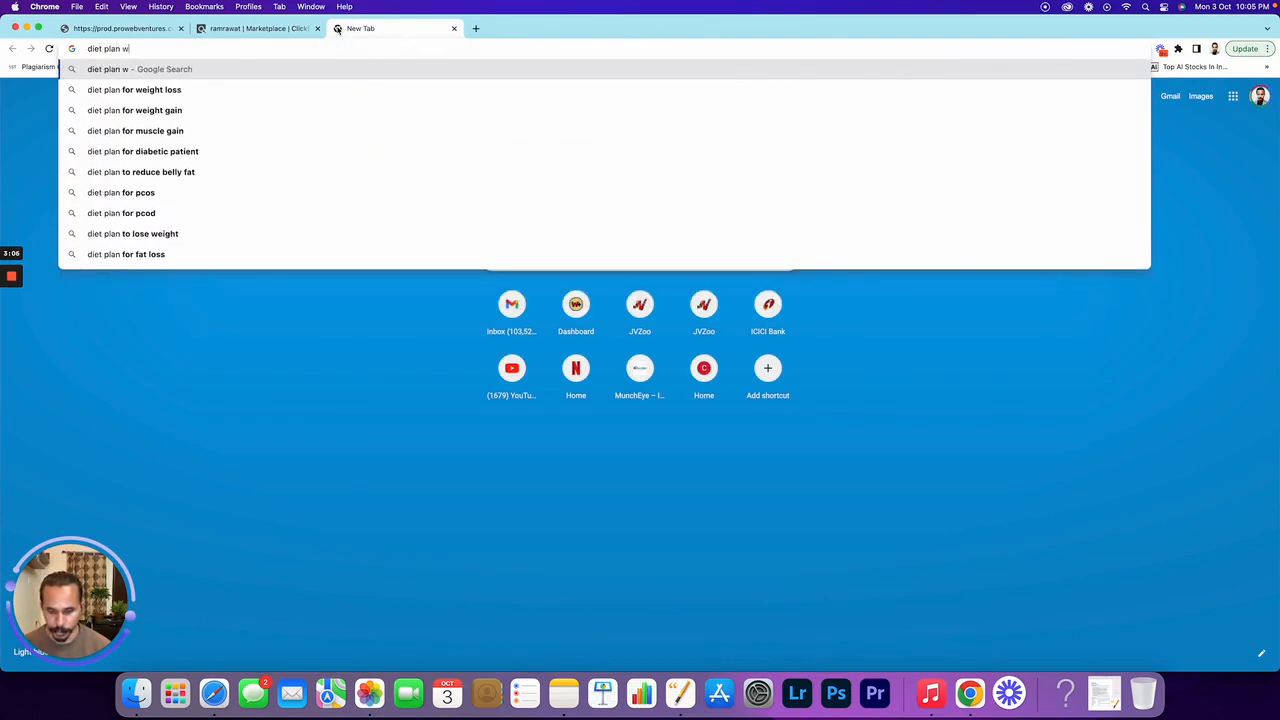
type("eight loss")
key("Return")
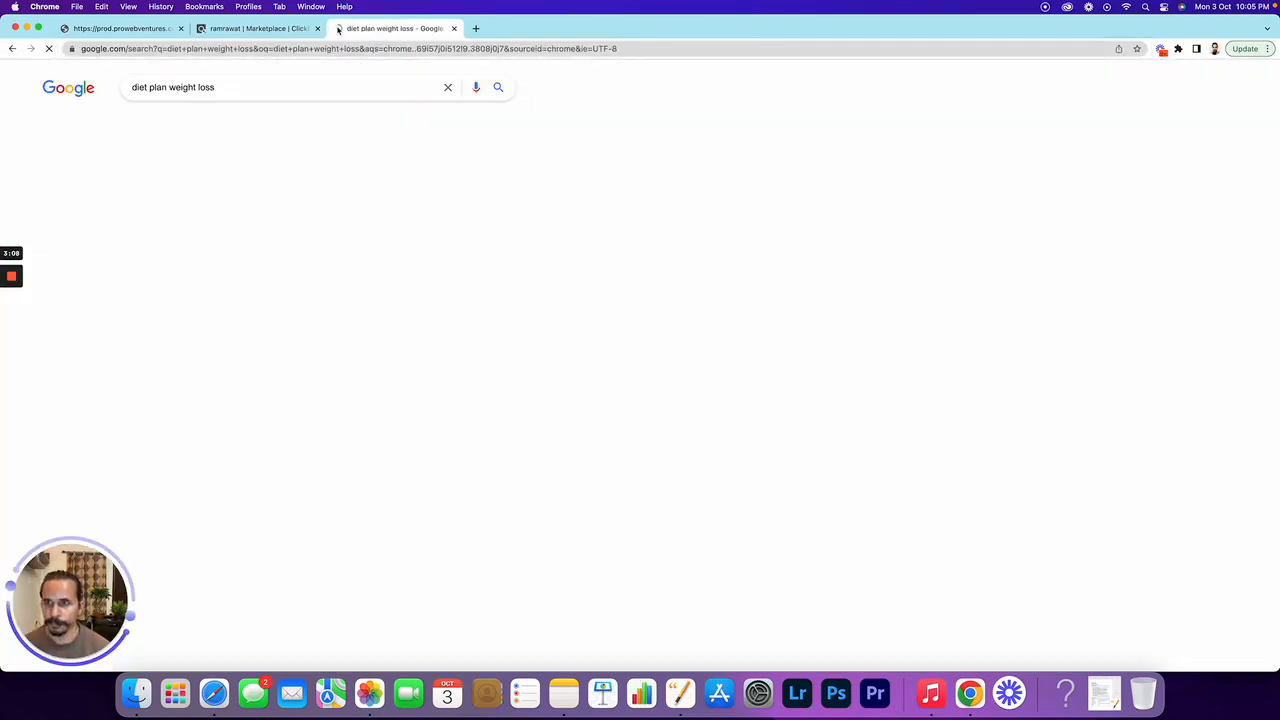
left_click(190, 122)
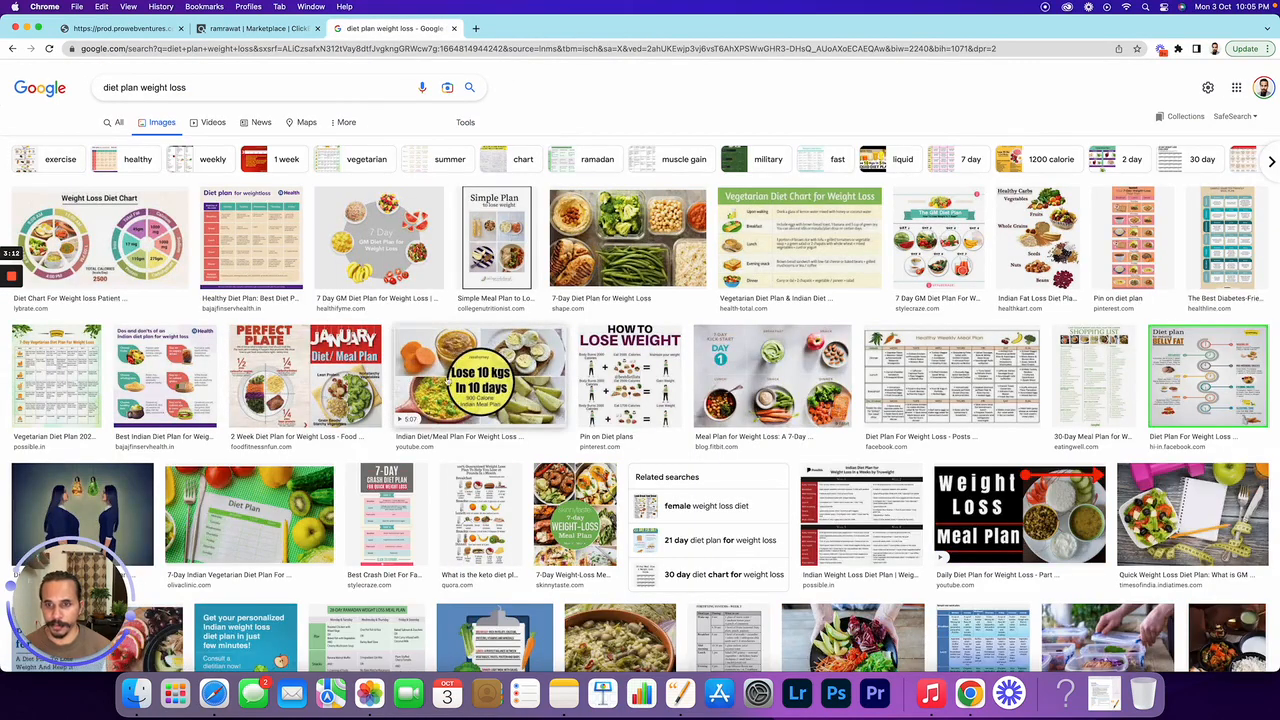
left_click(407, 232)
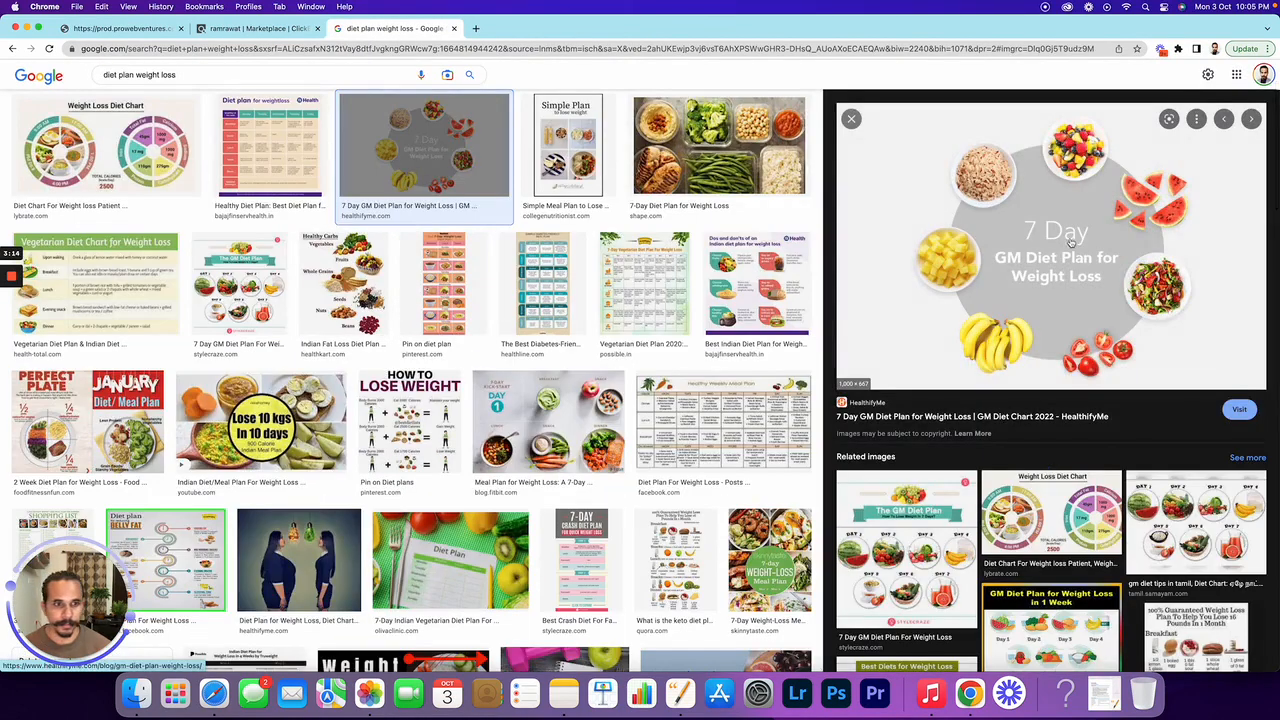
right_click(1072, 240)
left_click(1117, 368)
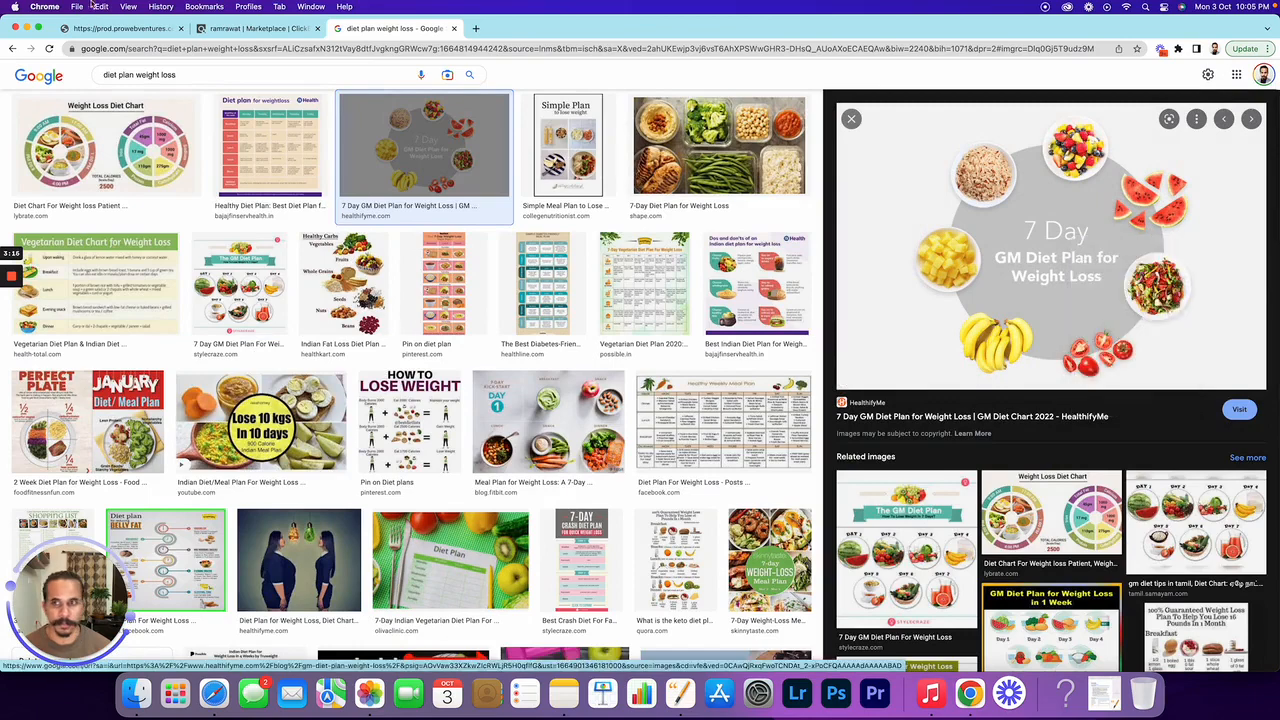
left_click(105, 29)
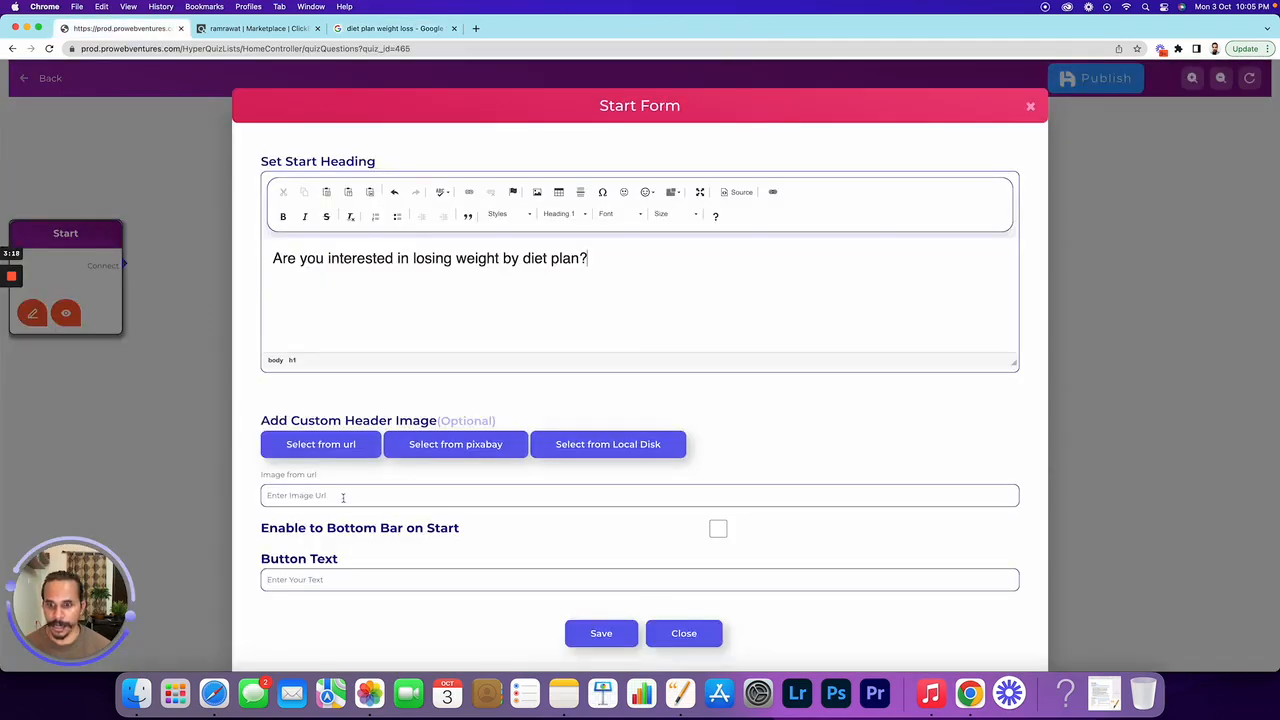
Use the pasted GM-Diet-Plan-Feature.jpg URL as header image, button text 'Yes, I'm Interested', and save
left_click(333, 451)
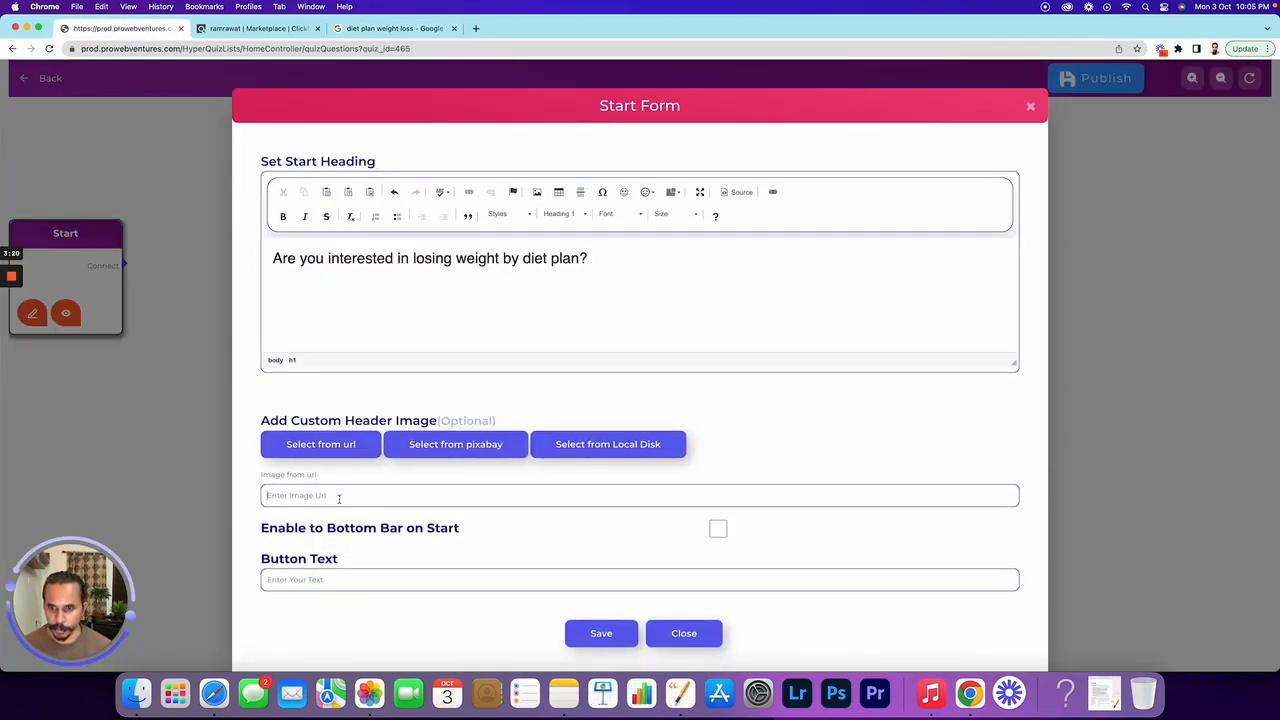
key("super+v")
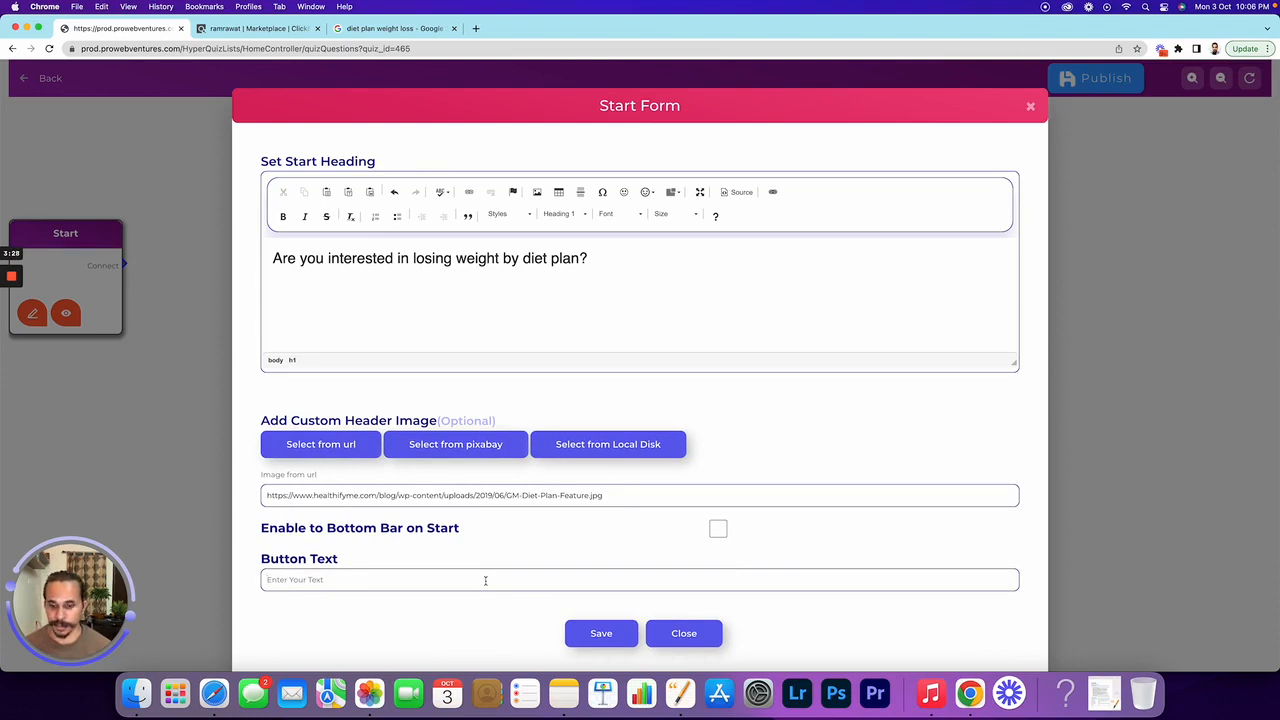
type("Yes")
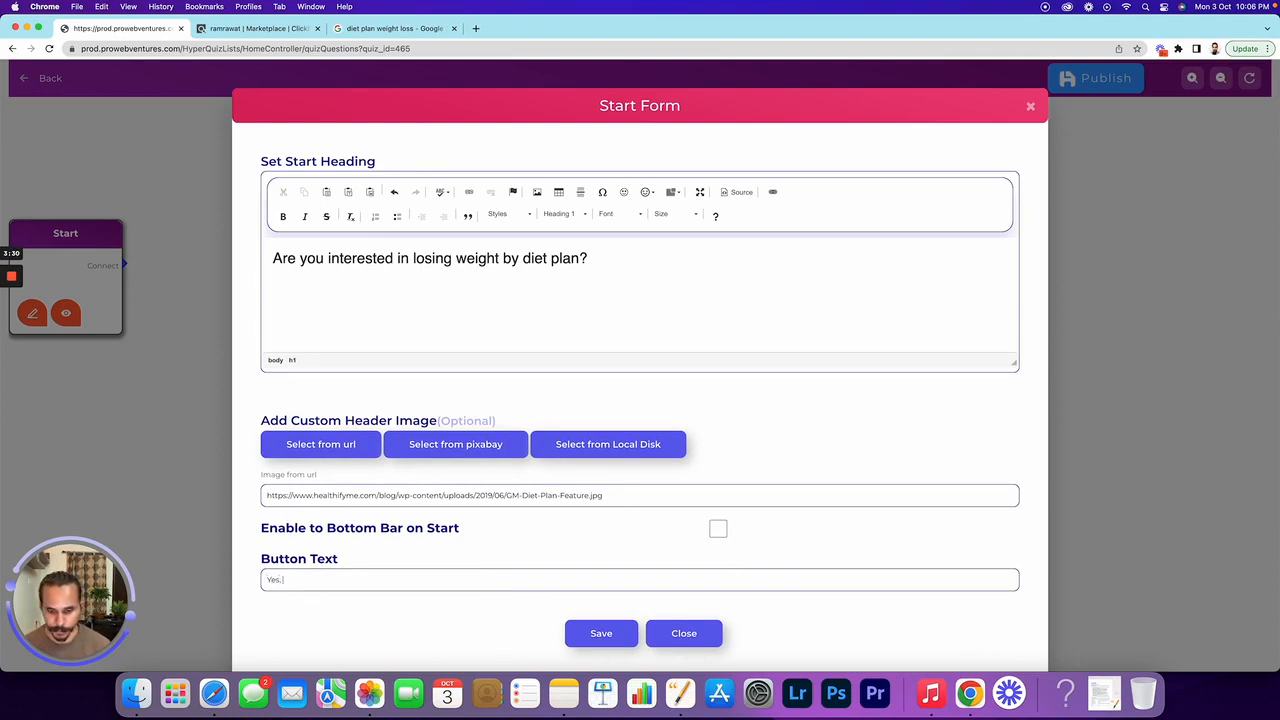
type(", I'm")
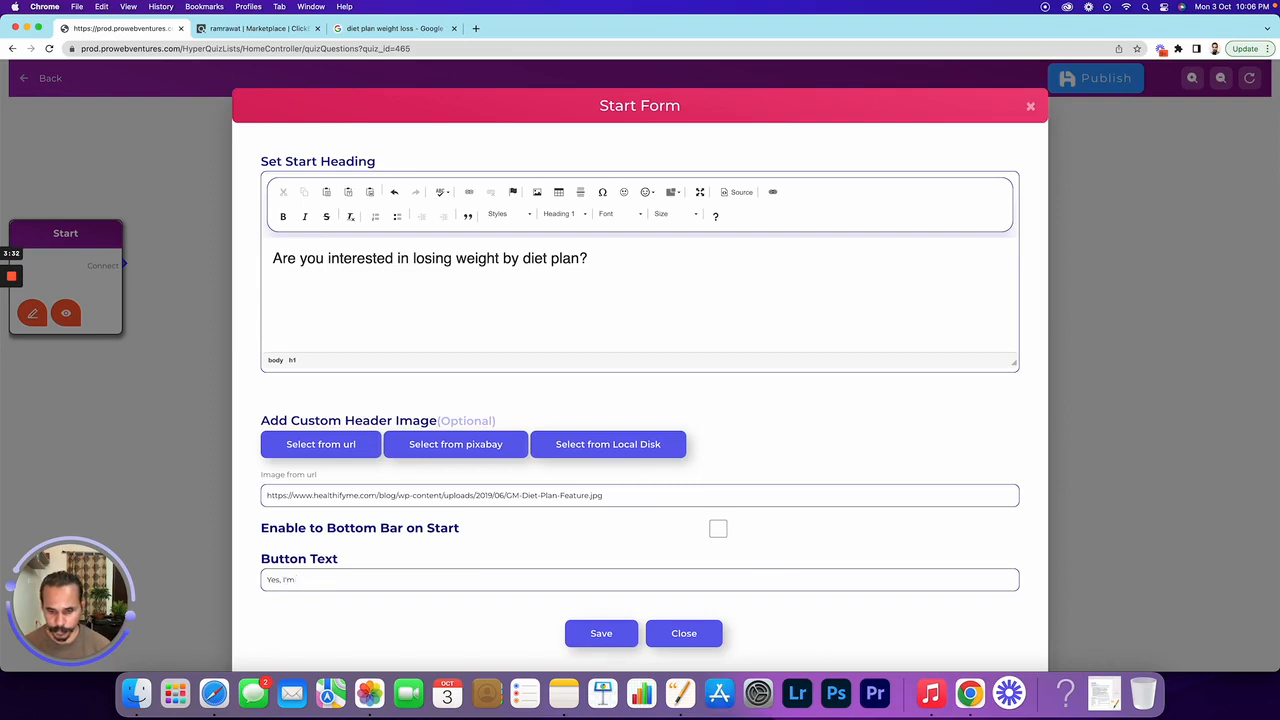
type(" Interested")
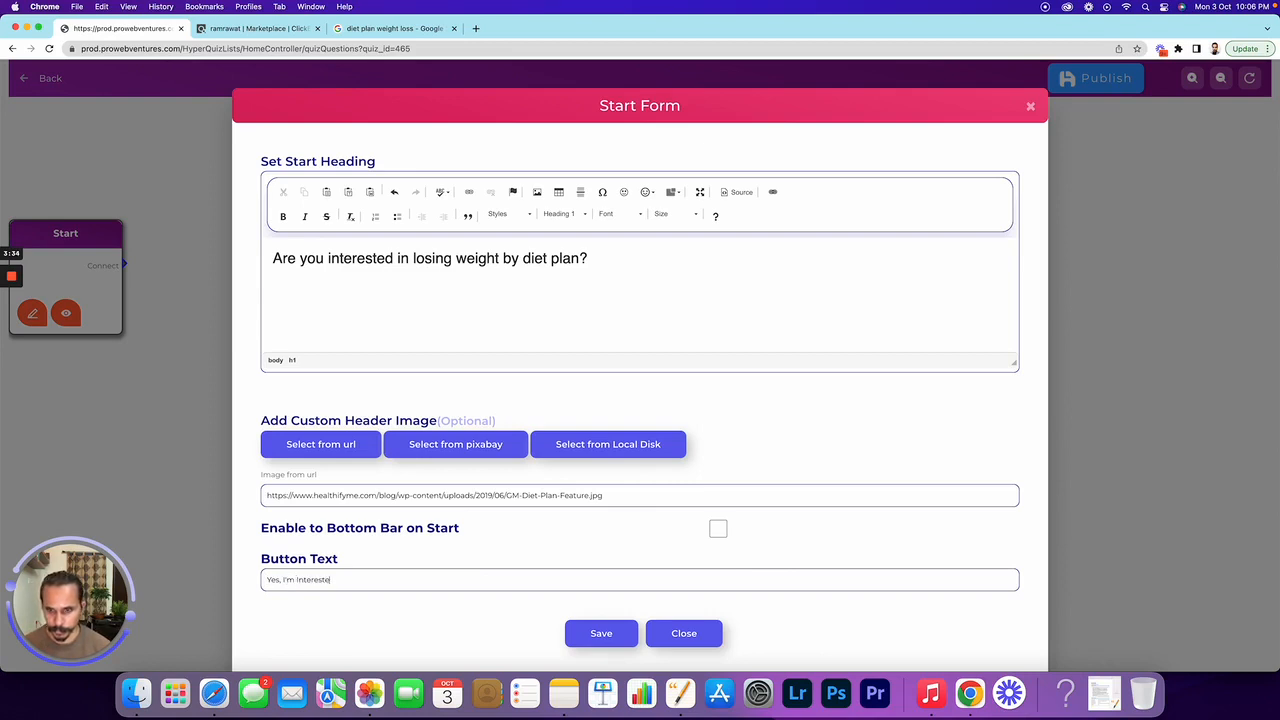
left_click(602, 635)
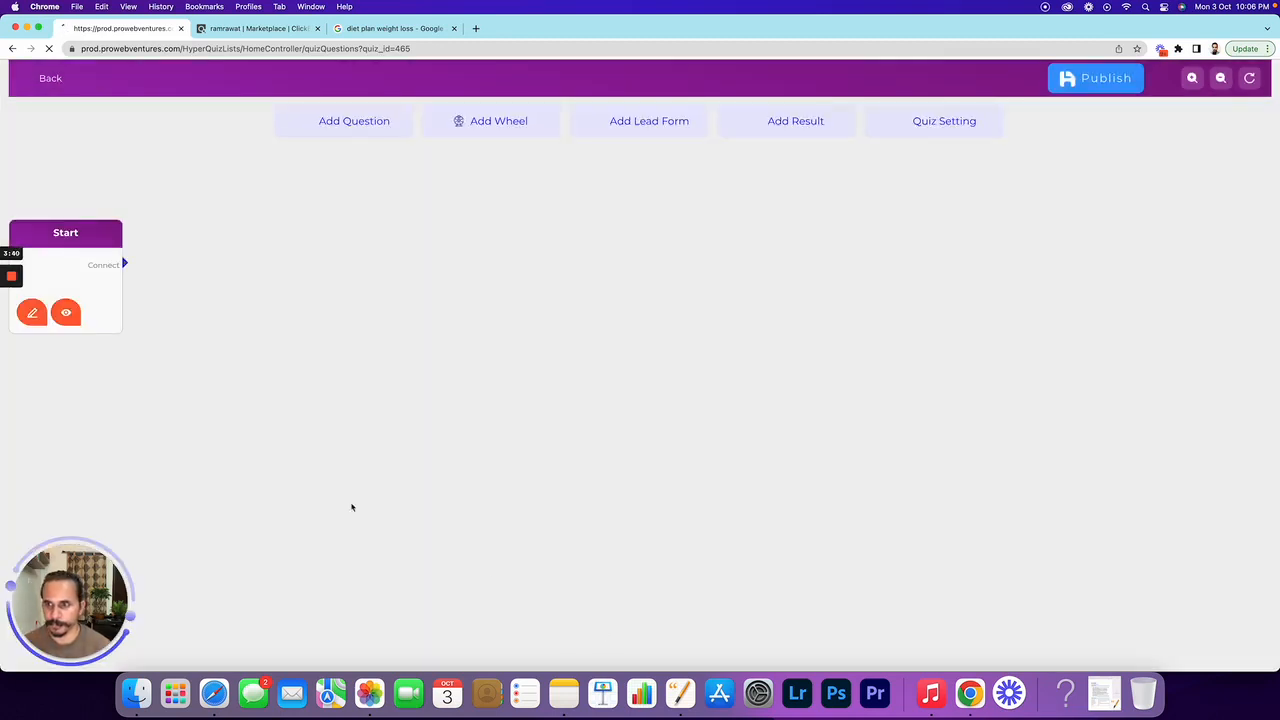
left_click(70, 318)
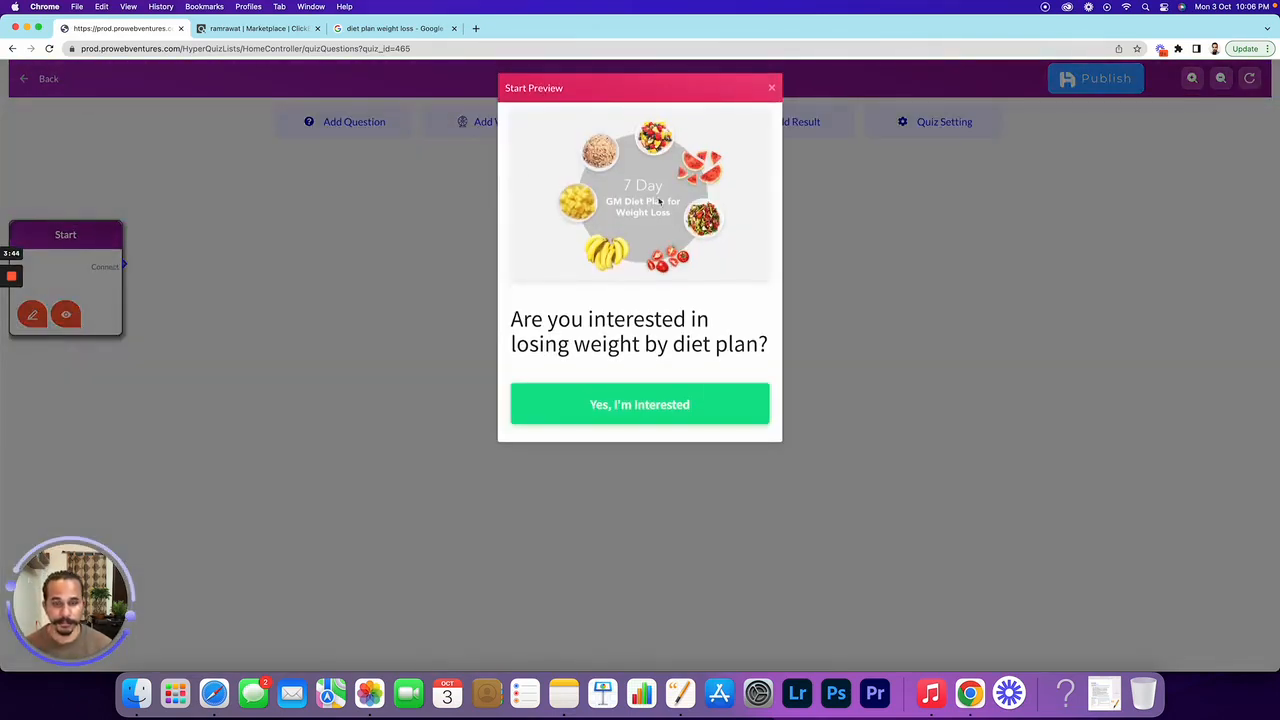
scroll(672, 222, "down", 1)
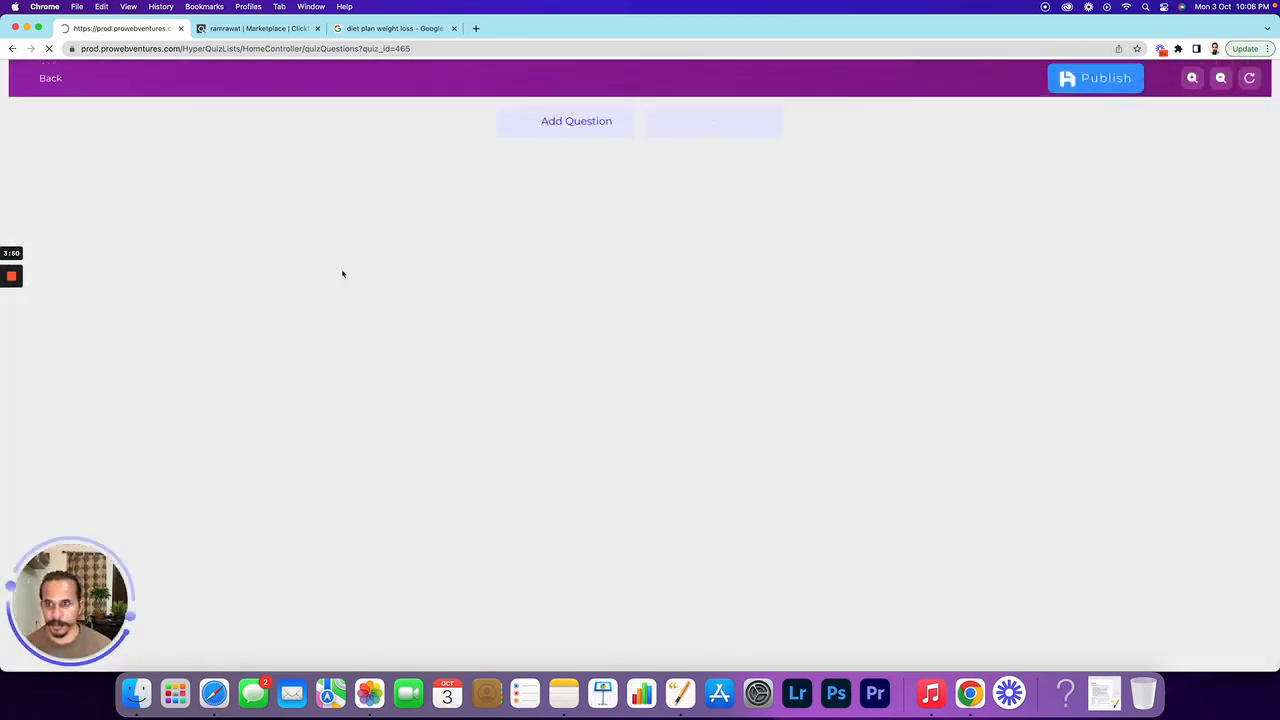
scroll(344, 117, "down", 1)
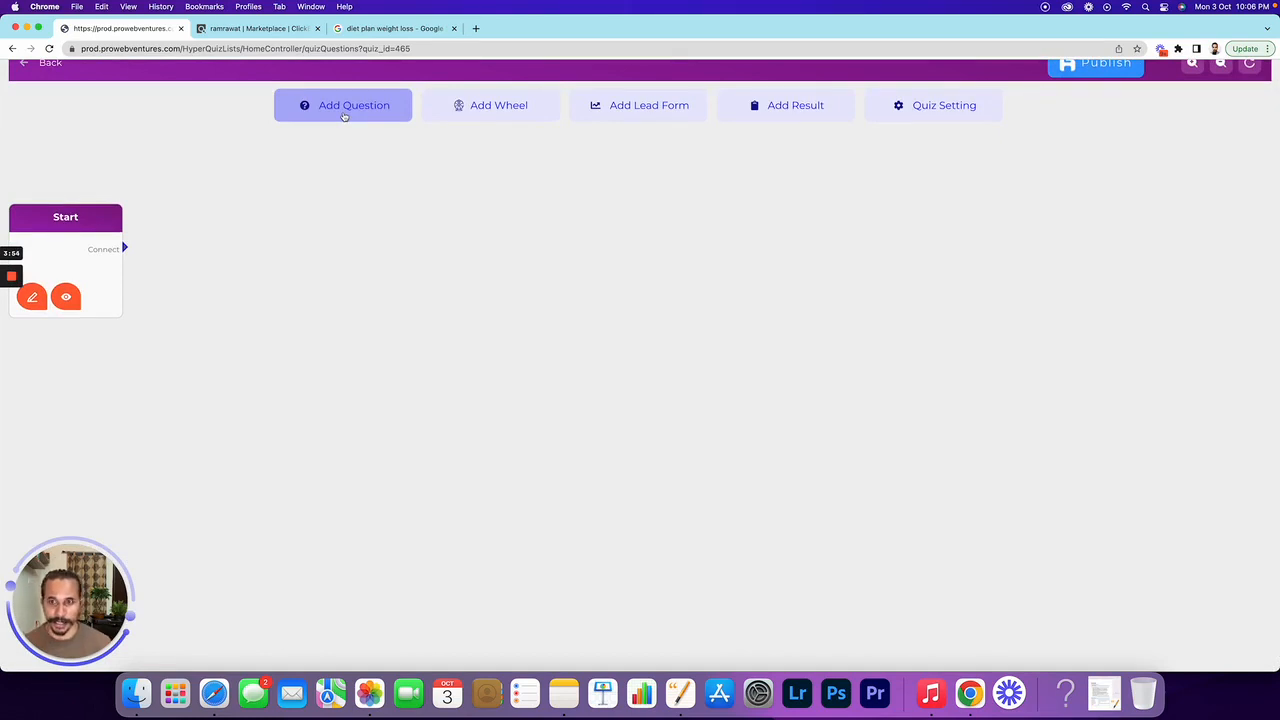
Add a question beside the Start node reading 'What is your weight?' as Heading 2
left_click(344, 117)
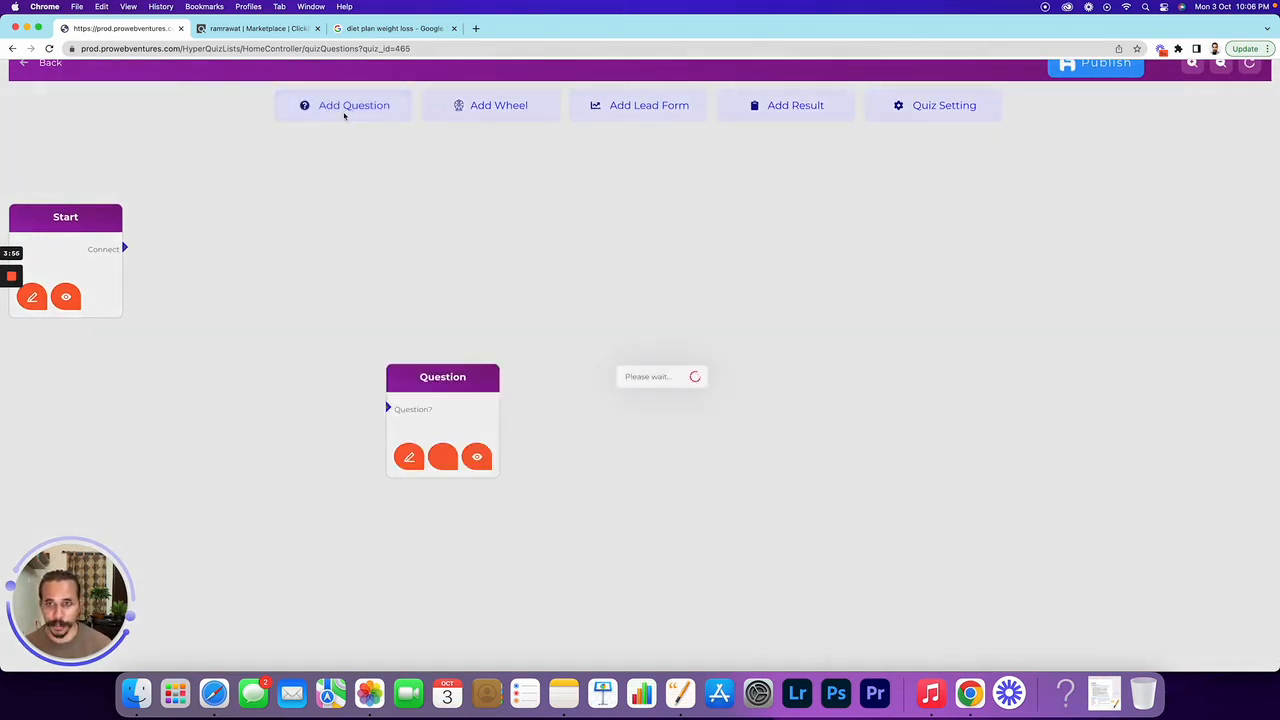
left_click_drag(442, 369, 237, 217)
left_click(208, 299)
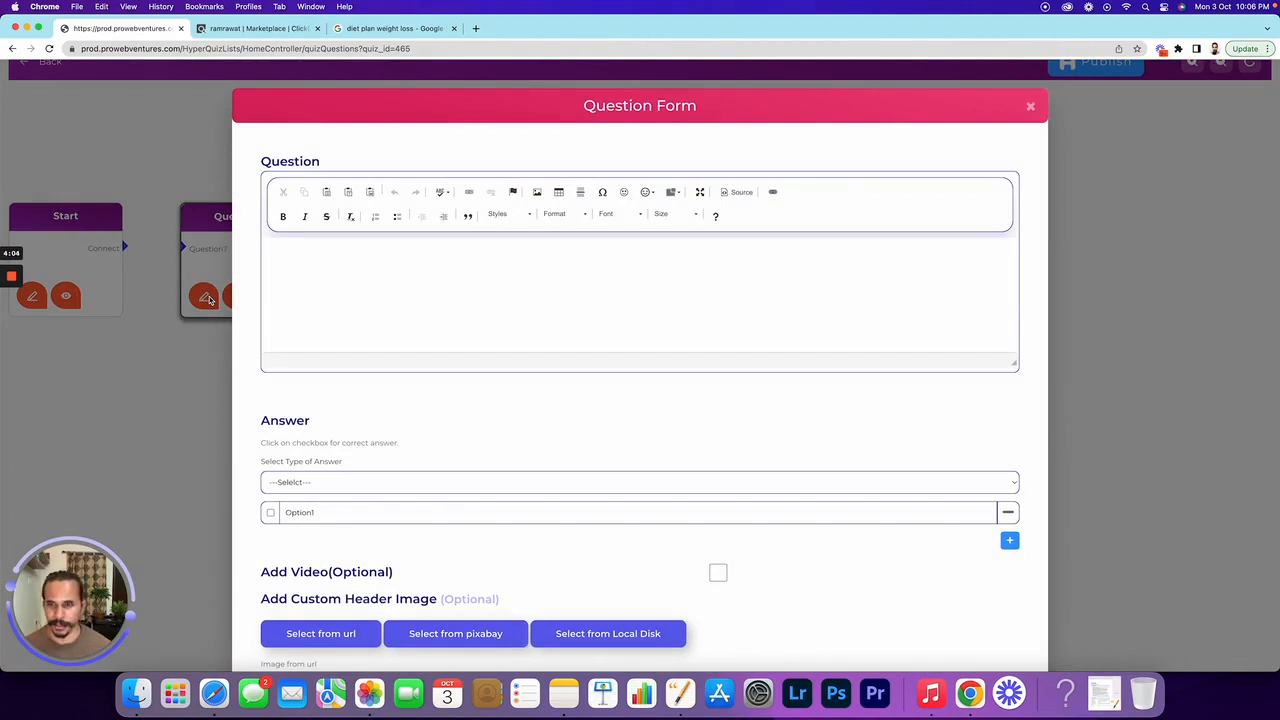
left_click(328, 278)
type("What is you")
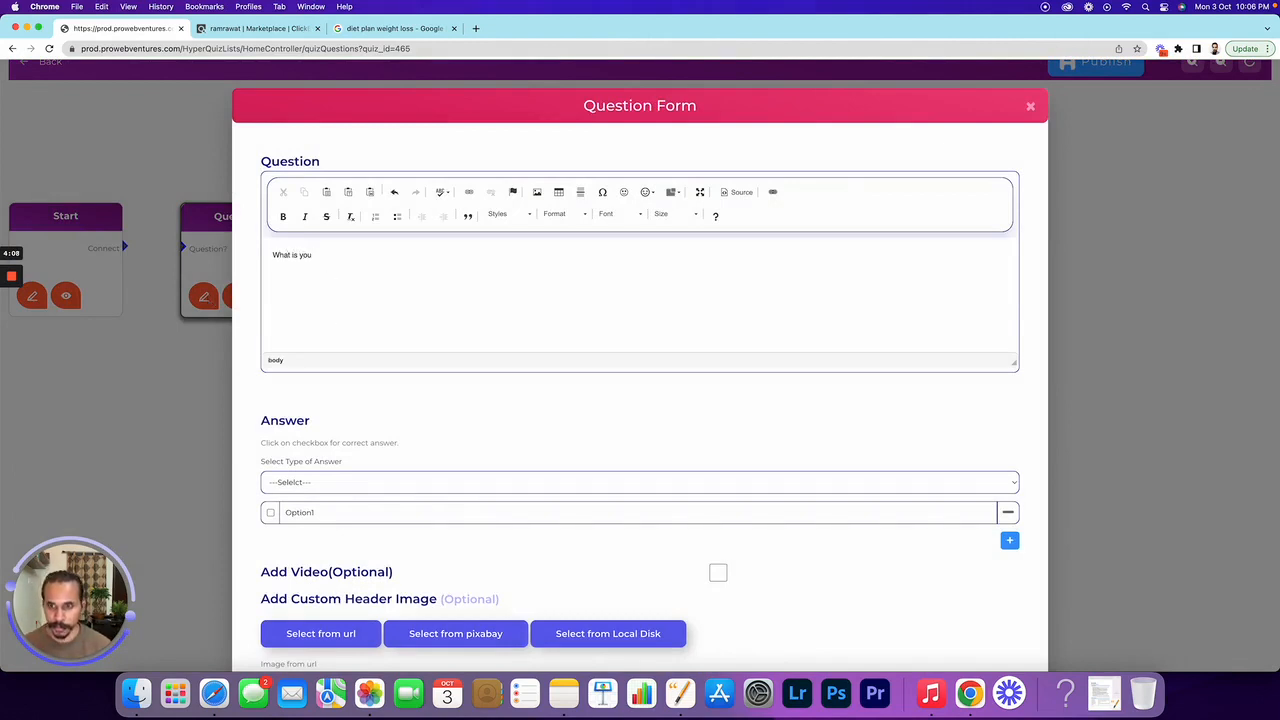
type("r weight")
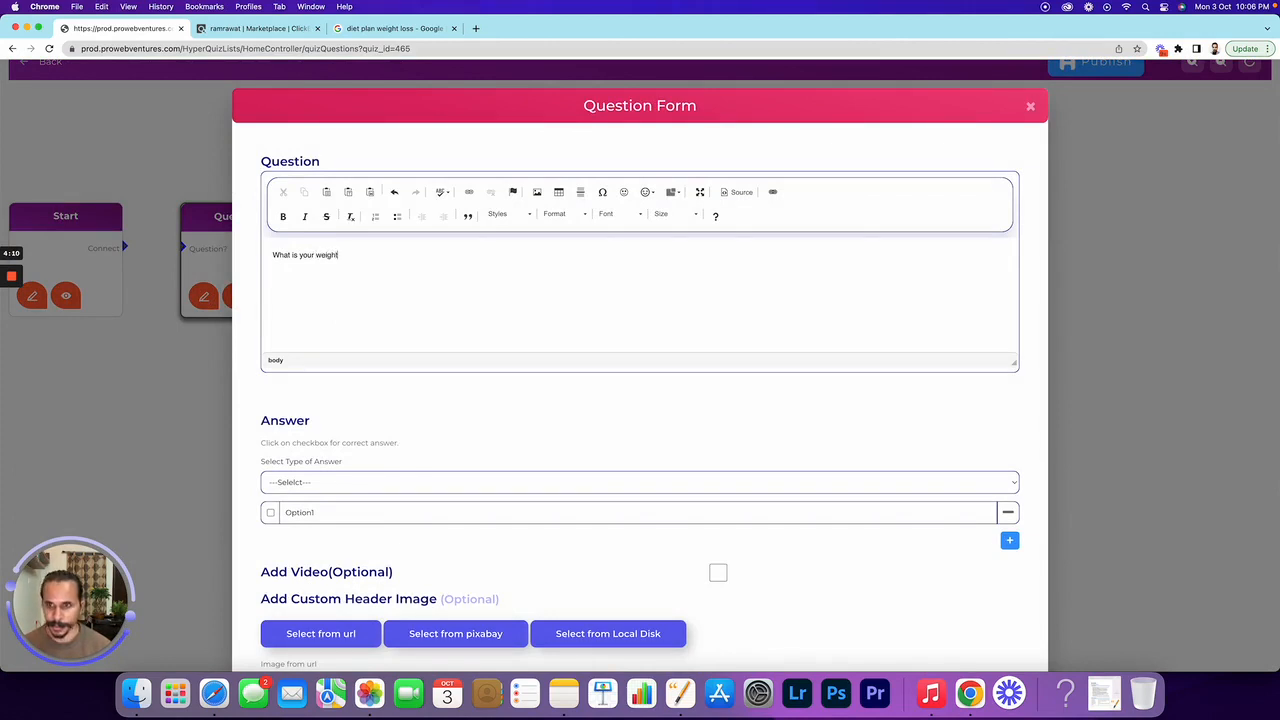
type("?")
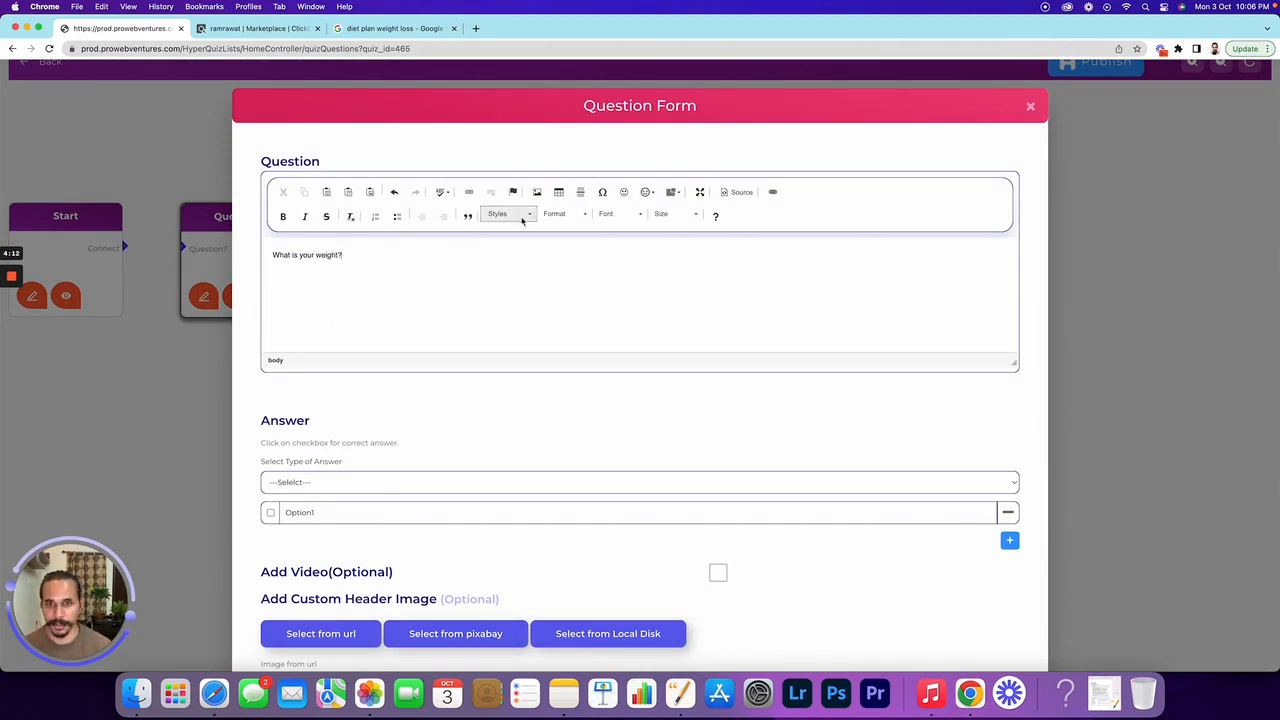
left_click(562, 214)
left_click(574, 281)
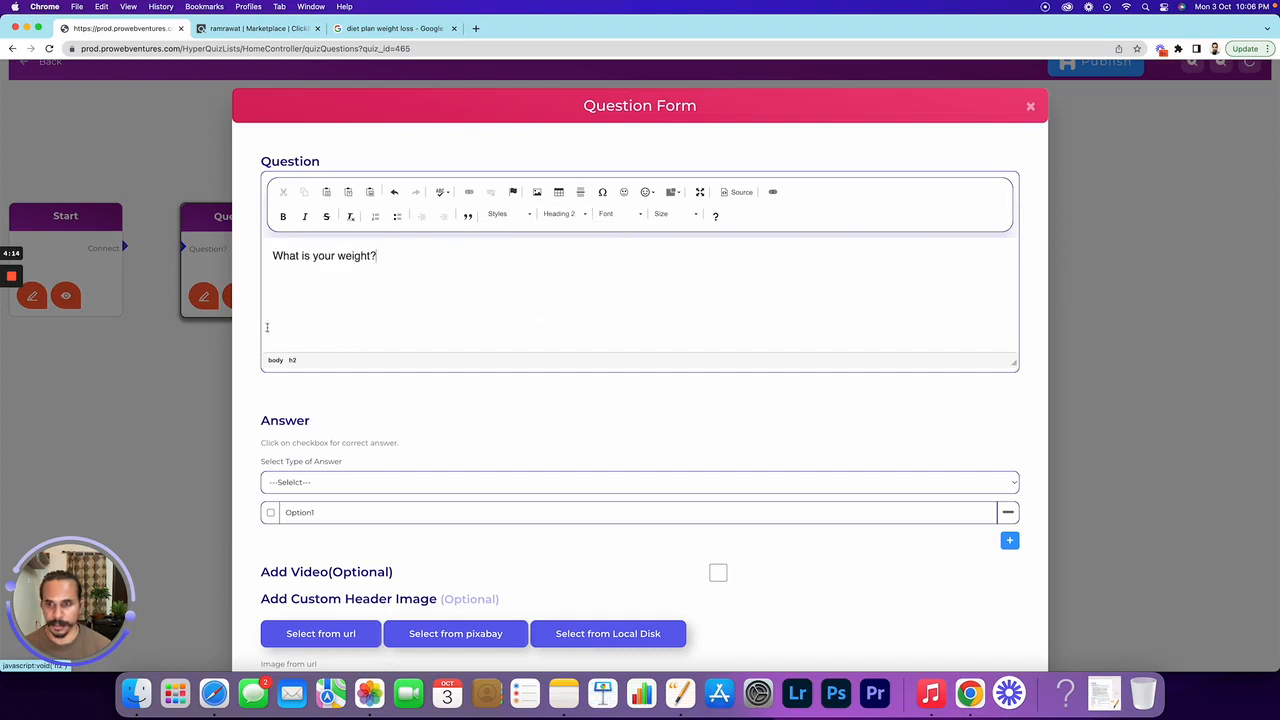
Switch the answers to checkboxes and enter the choices 50-60 and 61-70
left_click(296, 484)
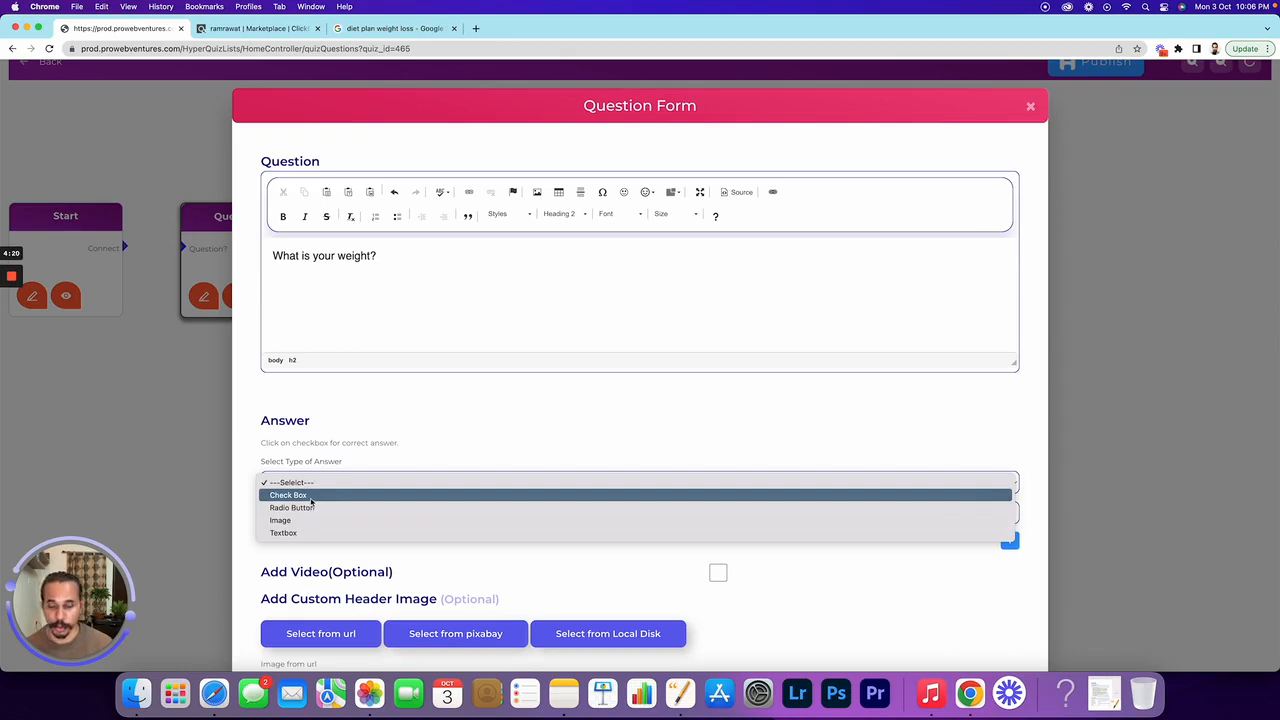
left_click(311, 498)
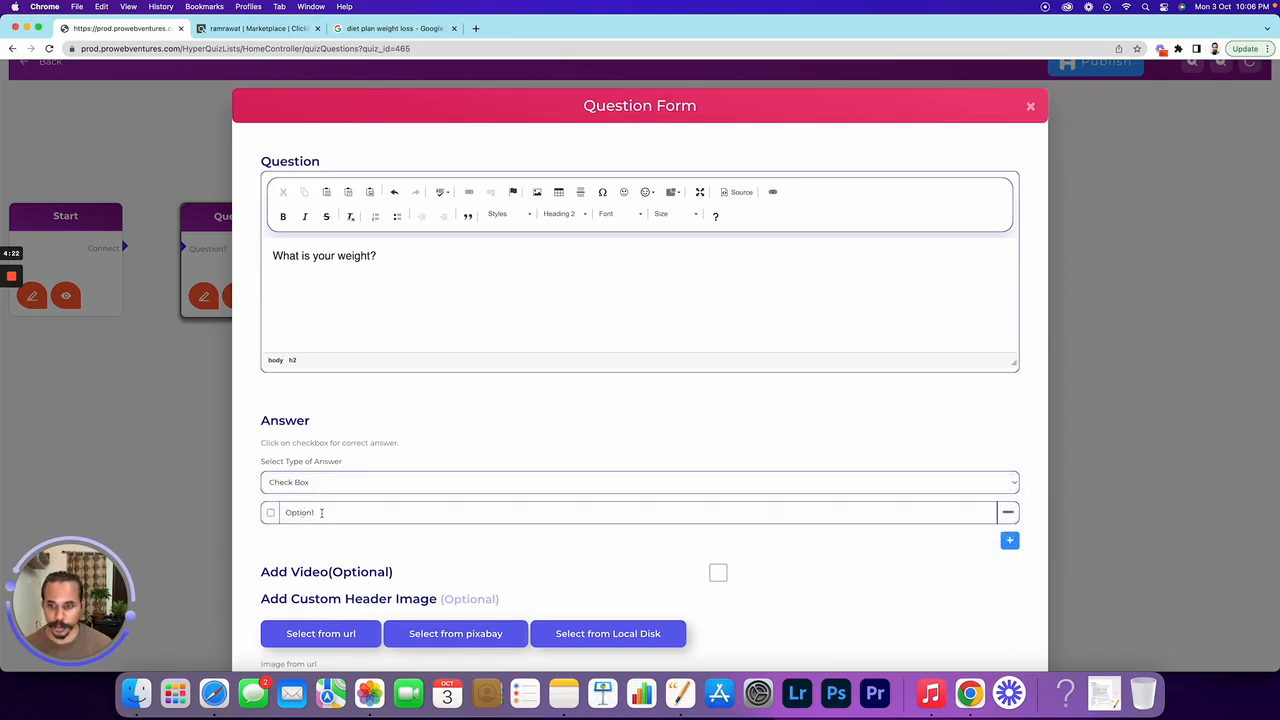
left_click_drag(316, 512, 281, 510)
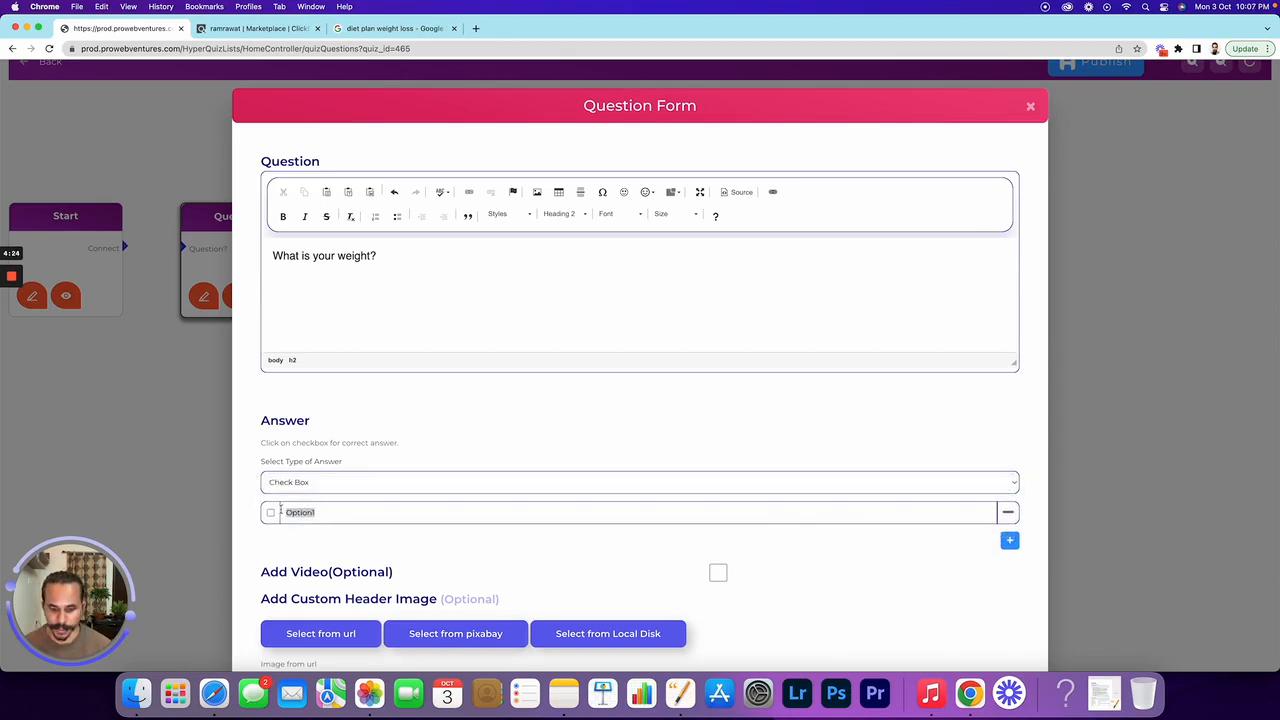
type("50-60")
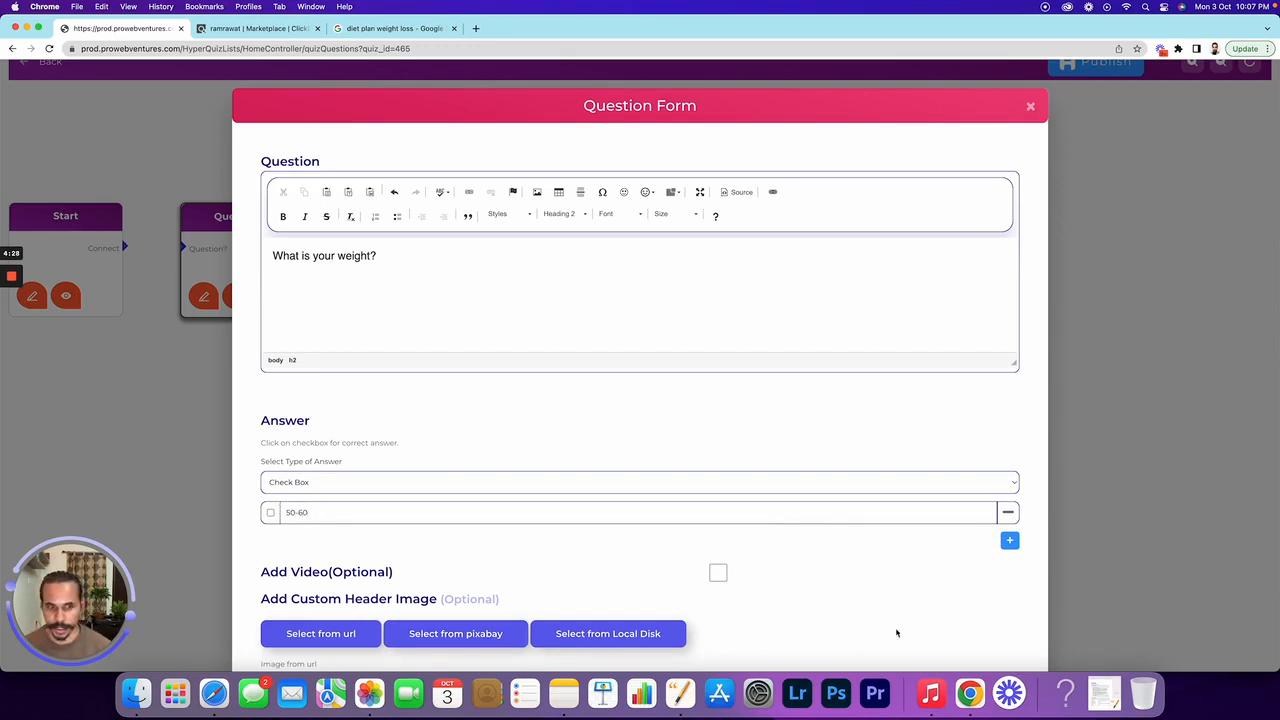
left_click(1009, 540)
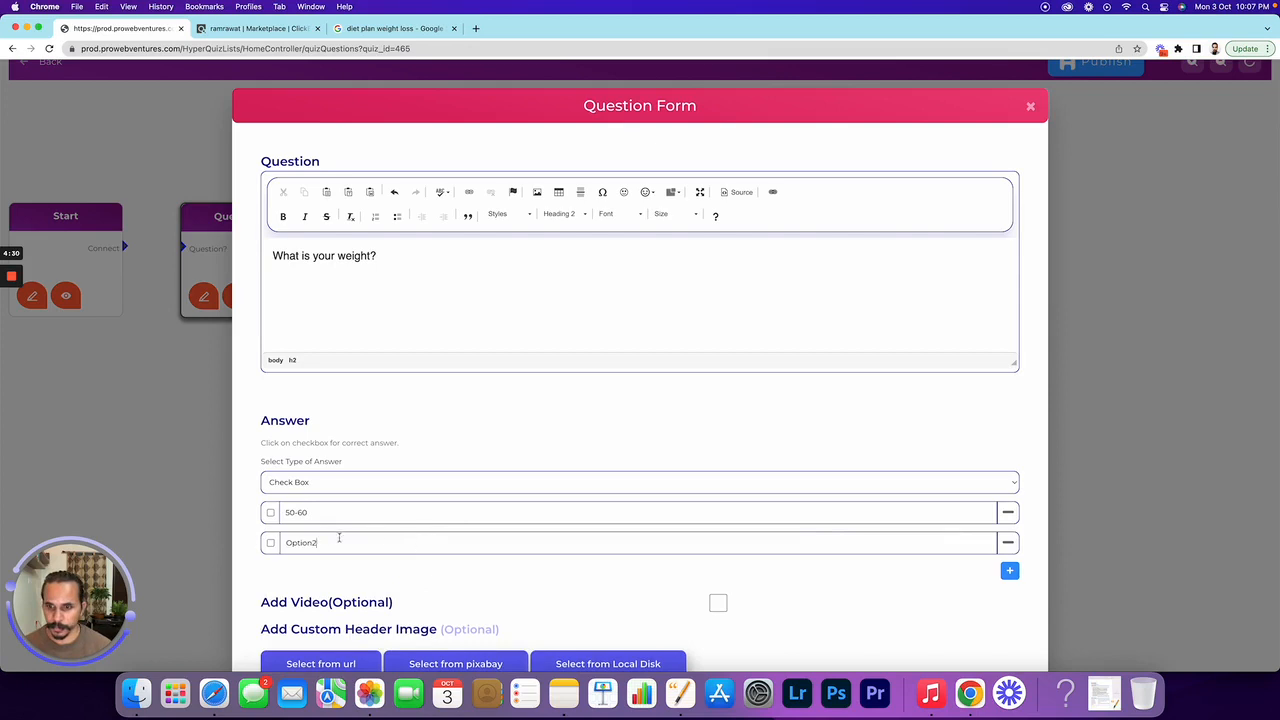
double_click(302, 540)
type("6")
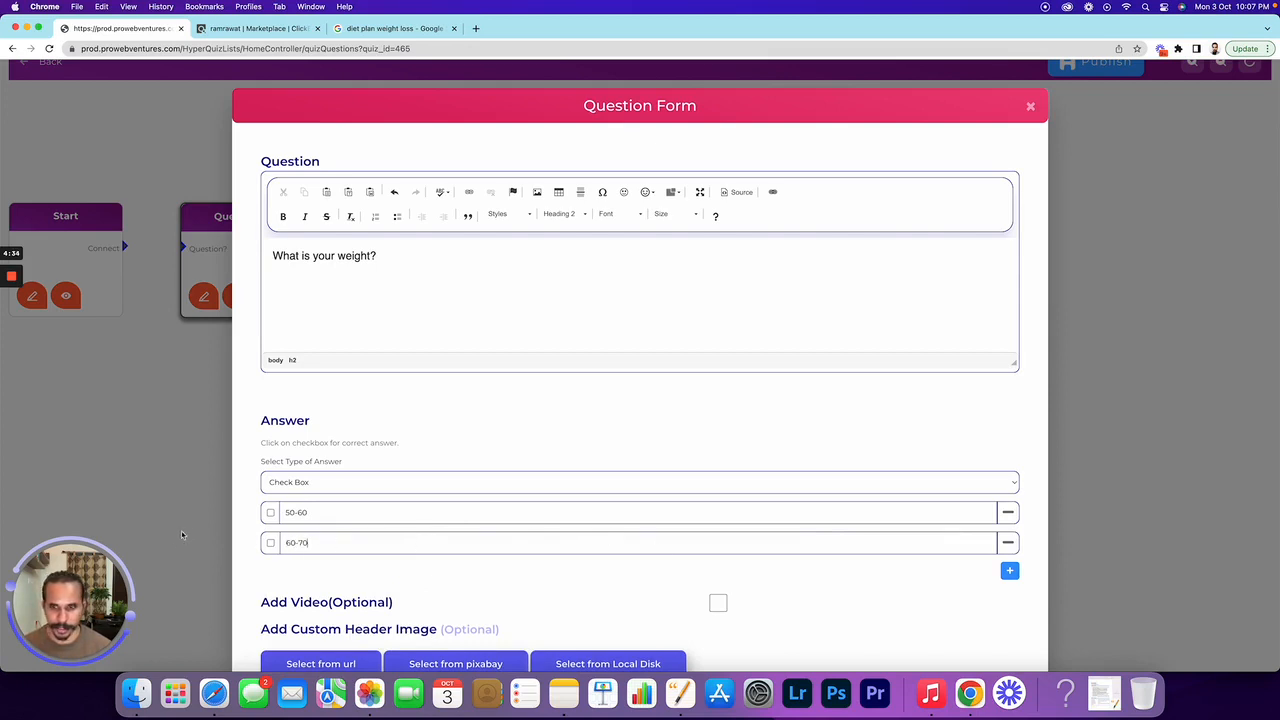
type("0-70")
key("Left")
key("Left")
key("Left")
key("BackSpace")
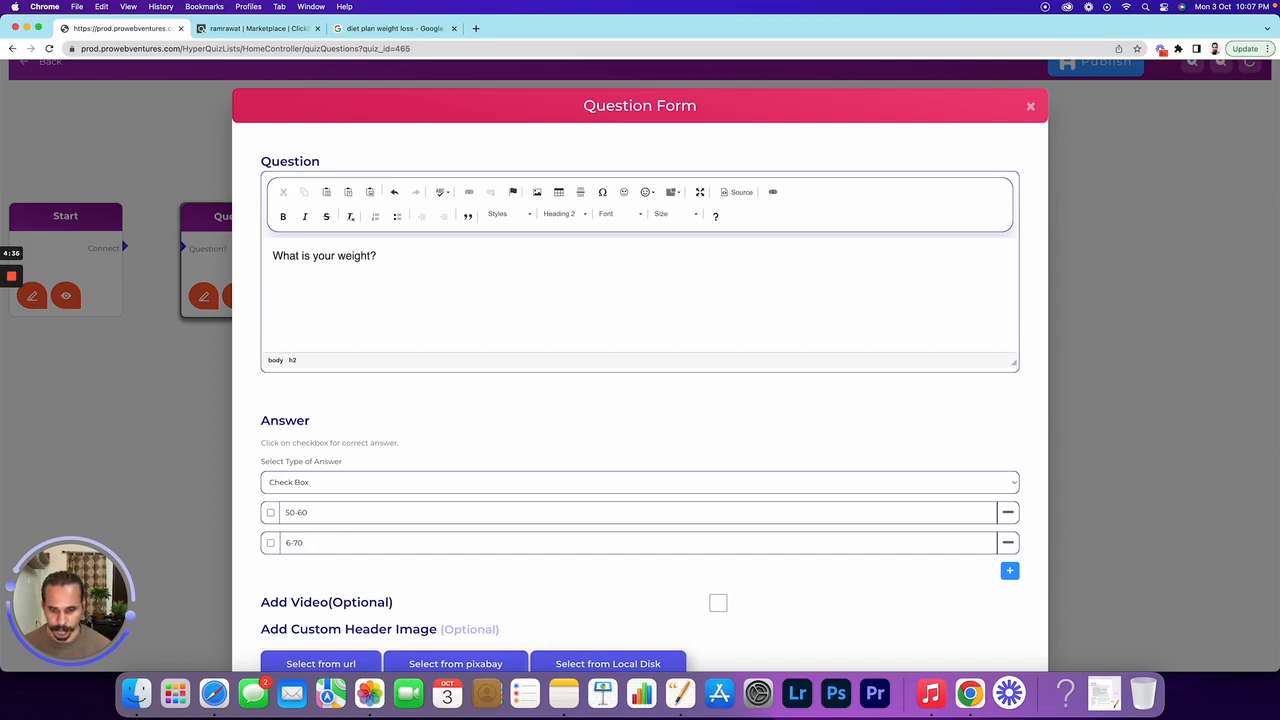
type("1")
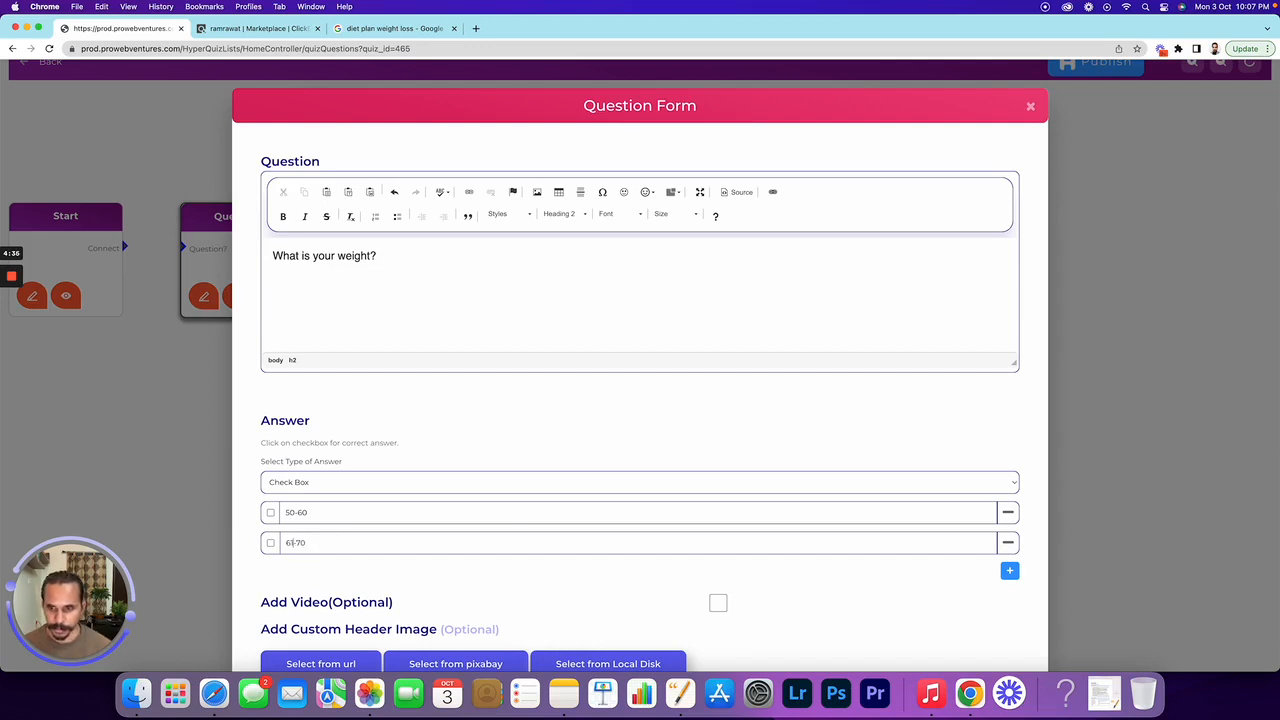
Add the third and fourth answer choices, 71-80 and Above 80
left_click(1008, 570)
double_click(307, 570)
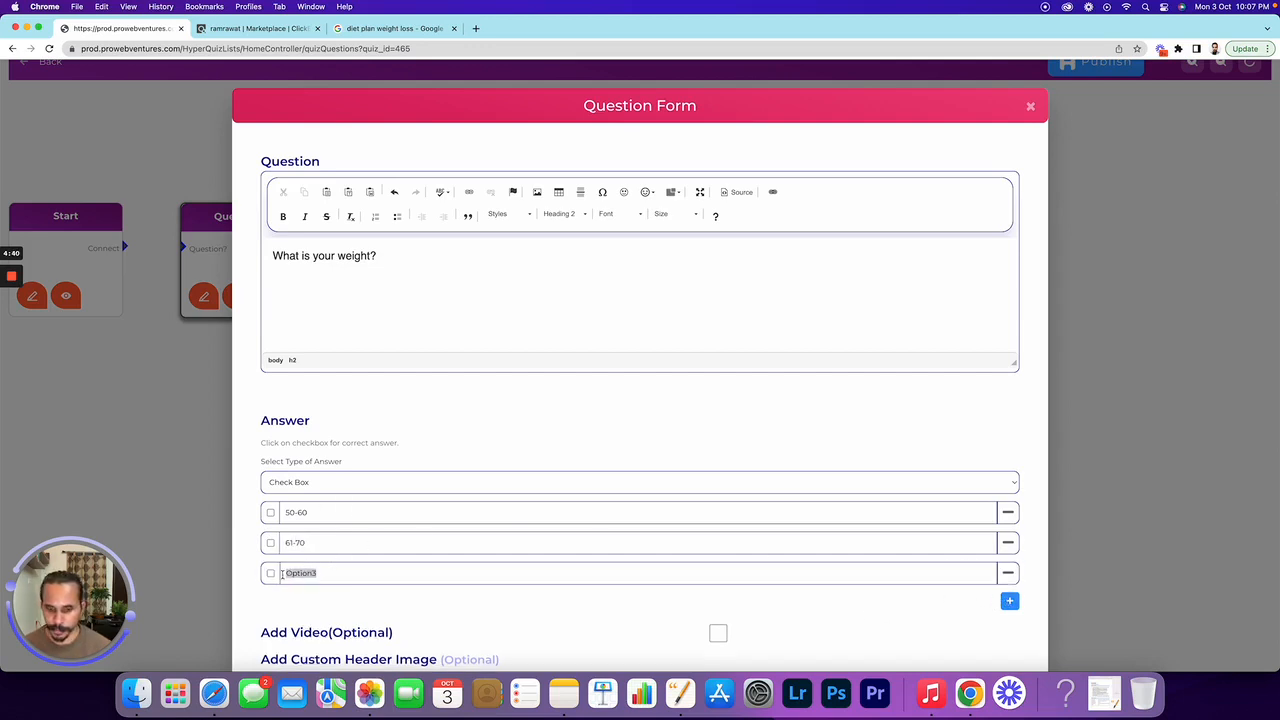
type("71")
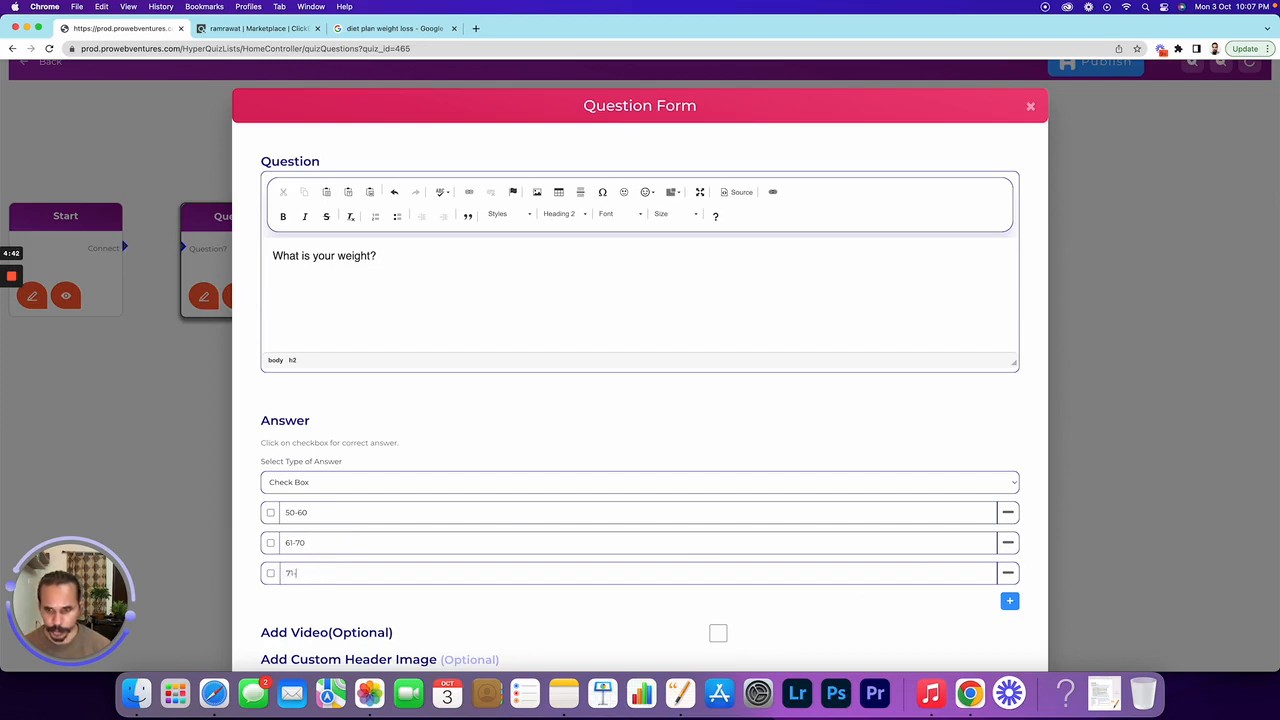
type("280")
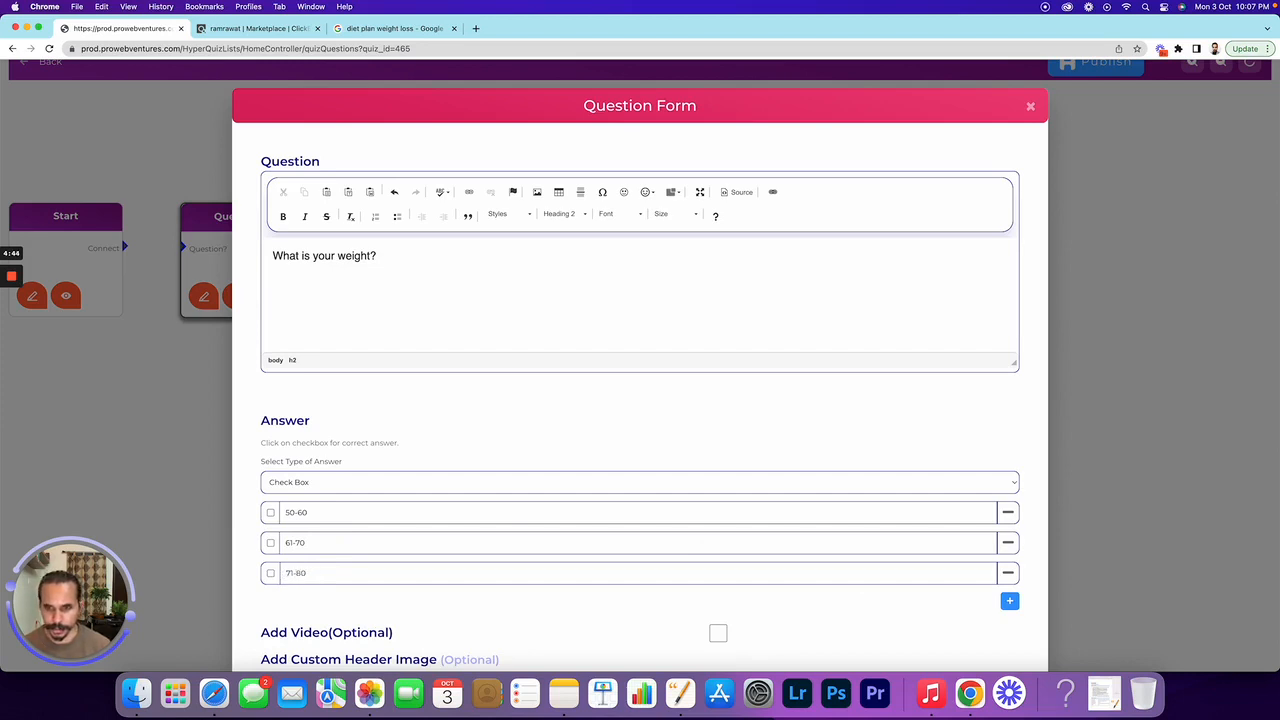
left_click(1009, 601)
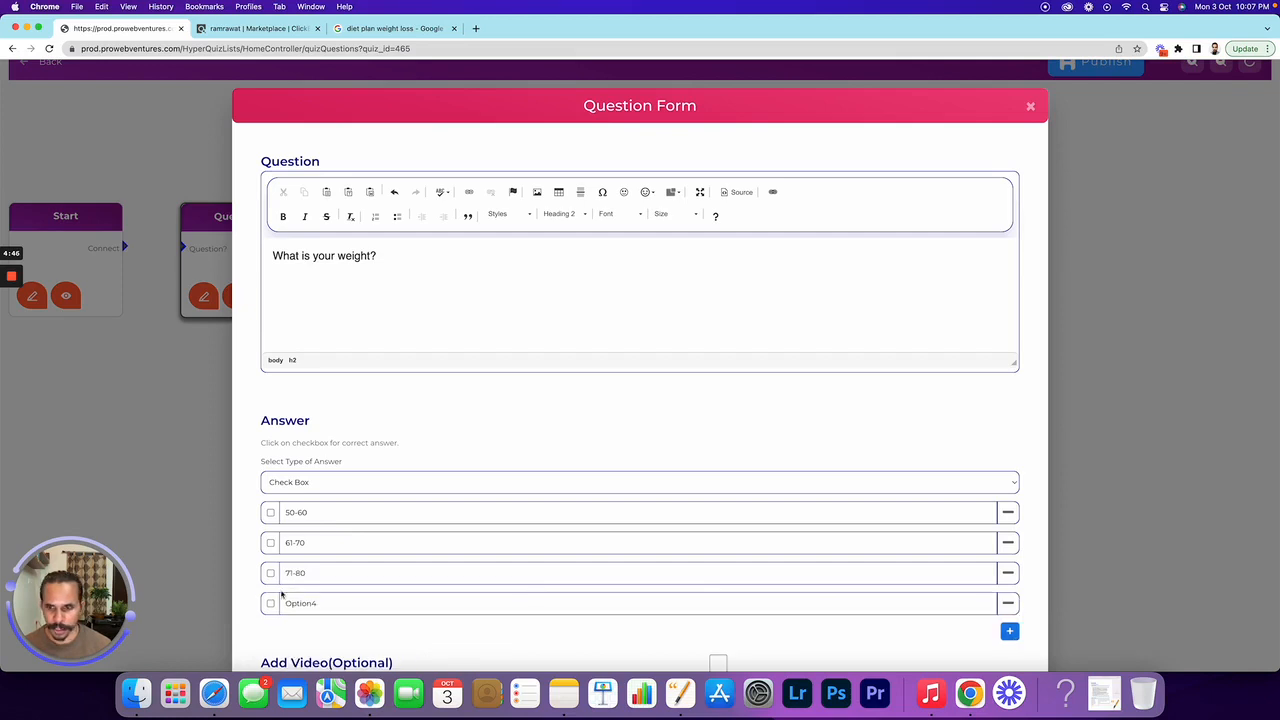
left_click_drag(329, 600, 286, 601)
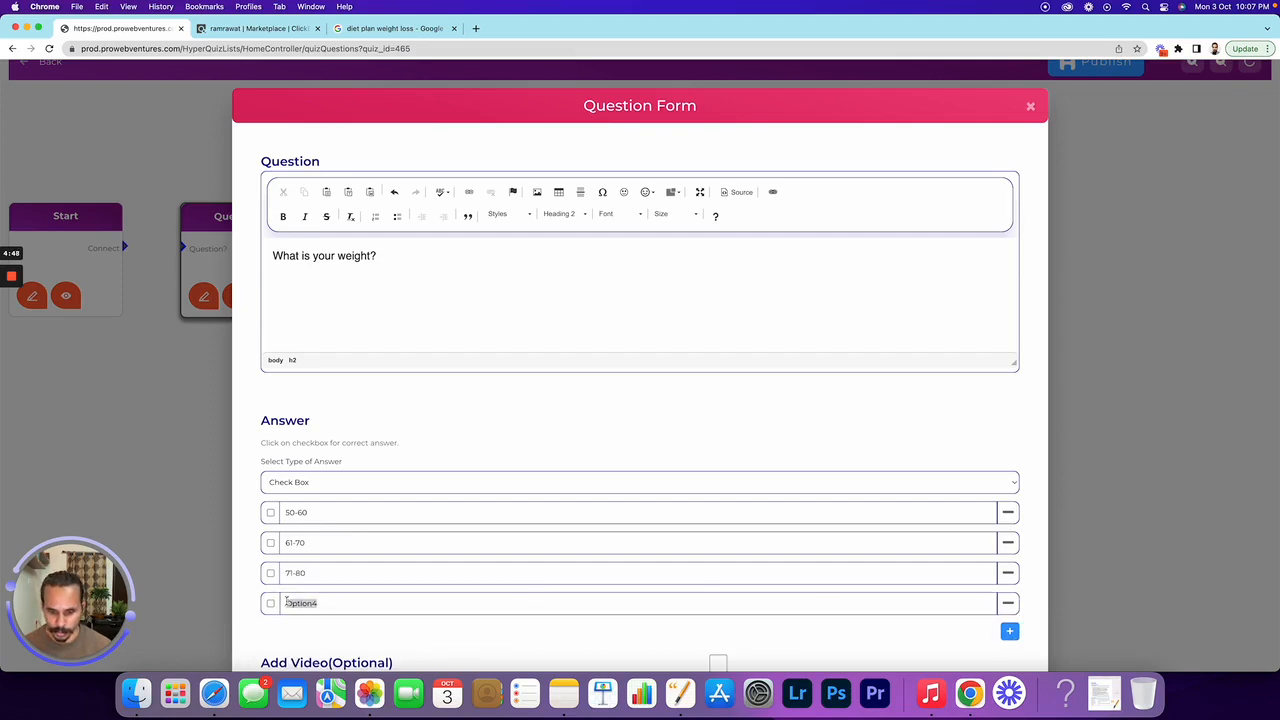
type("Abov")
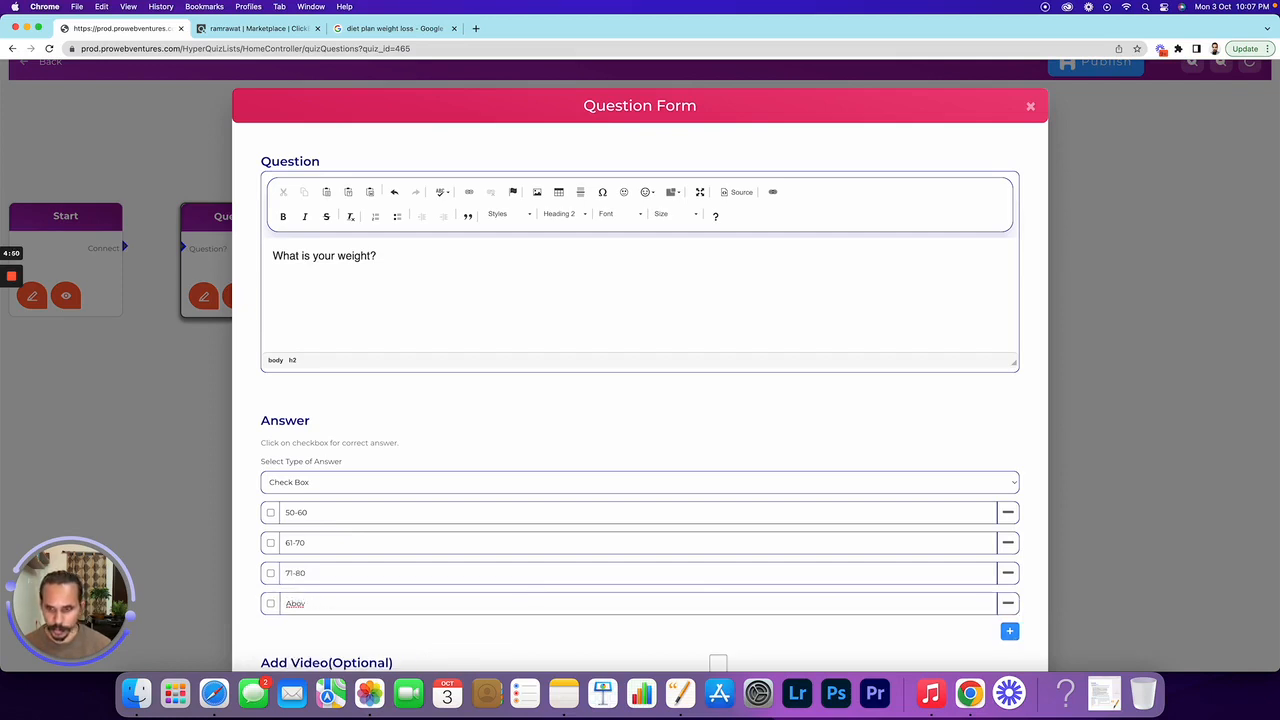
type(" ve")
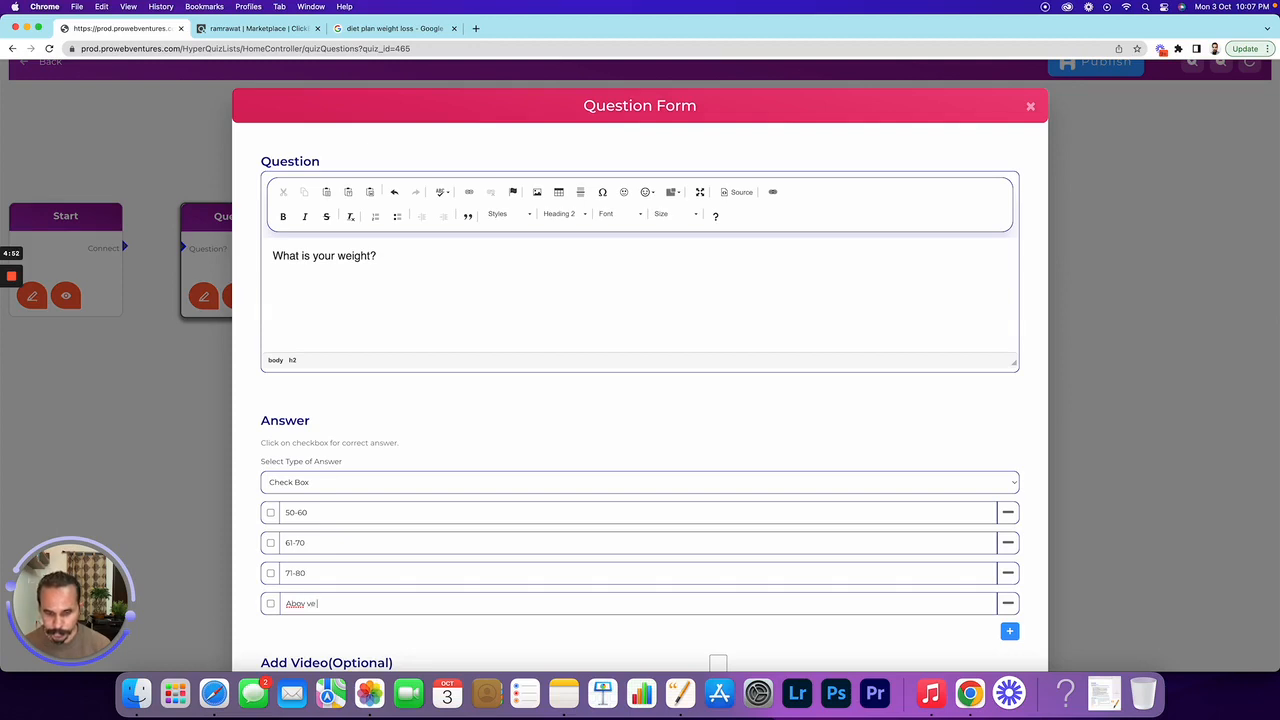
type(" 80")
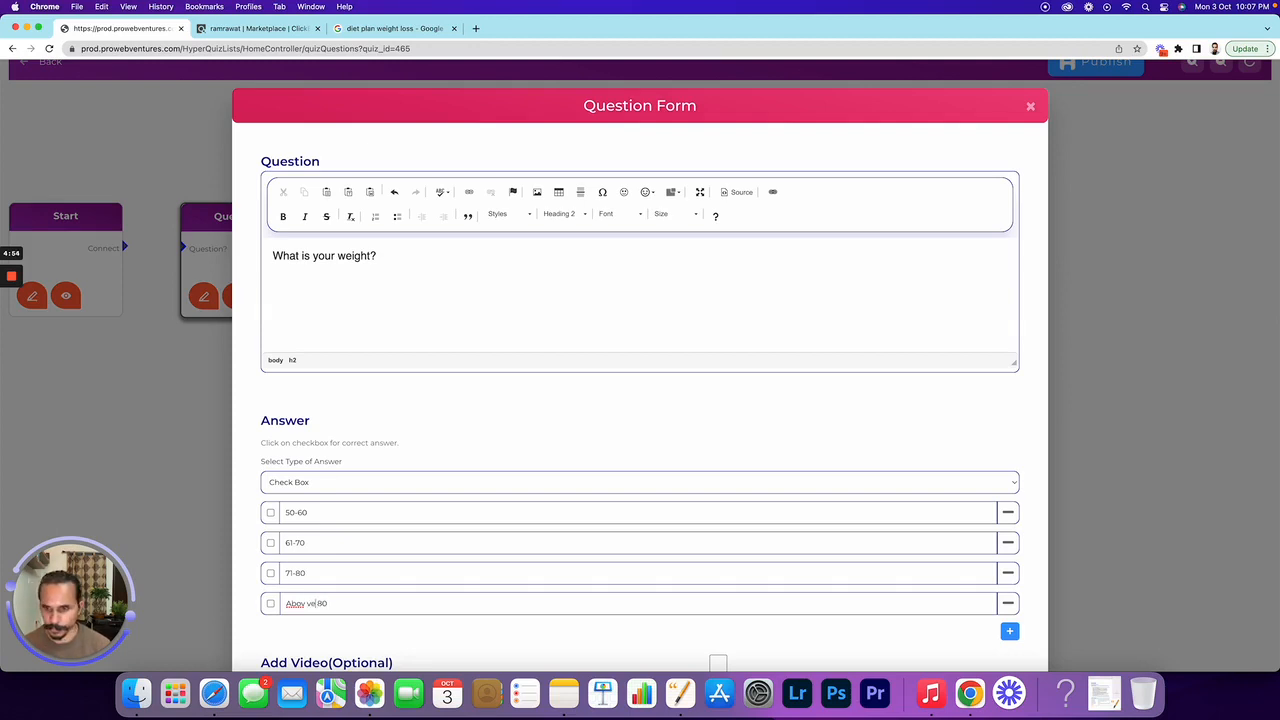
key("BackSpace")
key("BackSpace")
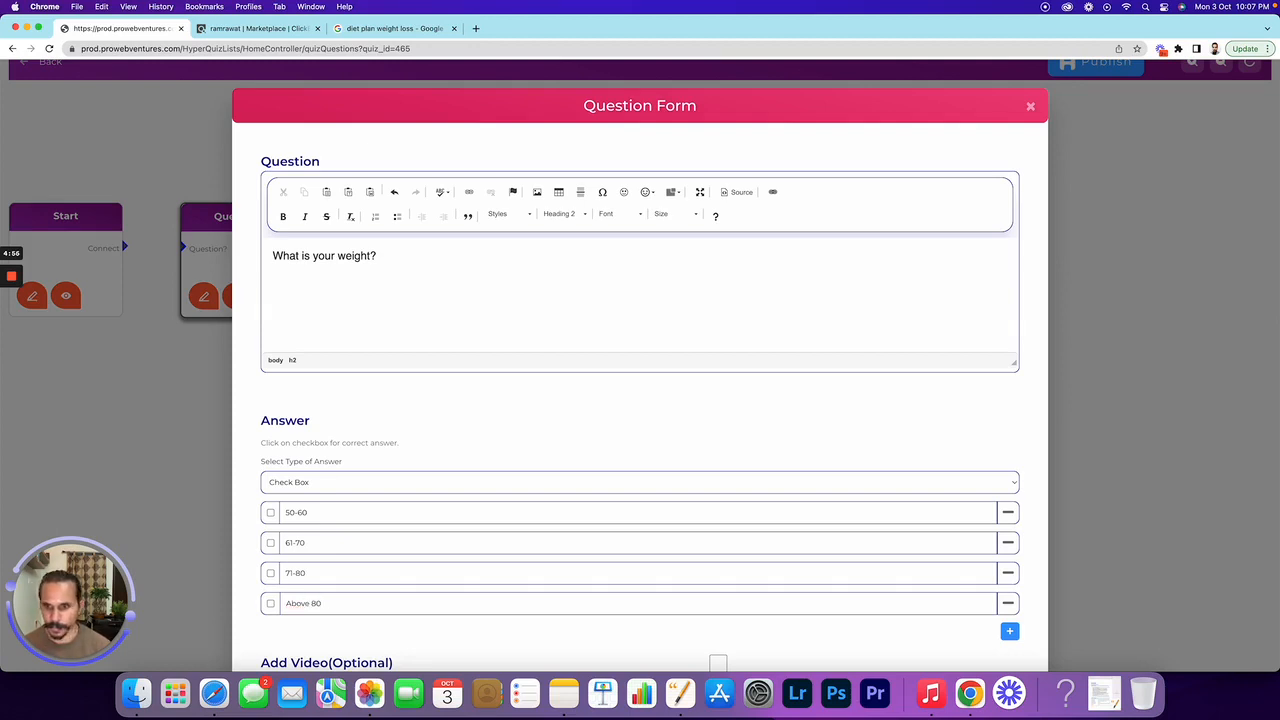
Append '(in Kgs)' to the weight question and mark all four ranges as correct
left_click(425, 254)
type("(")
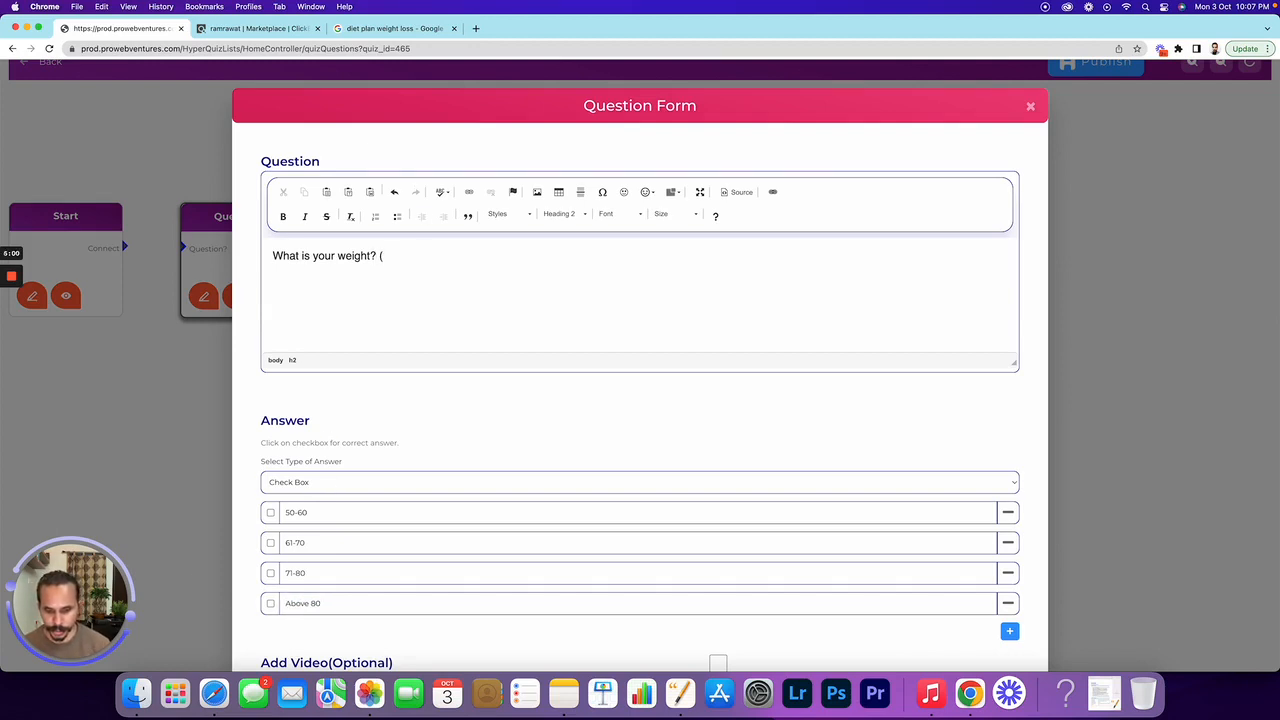
type("in Kgs)")
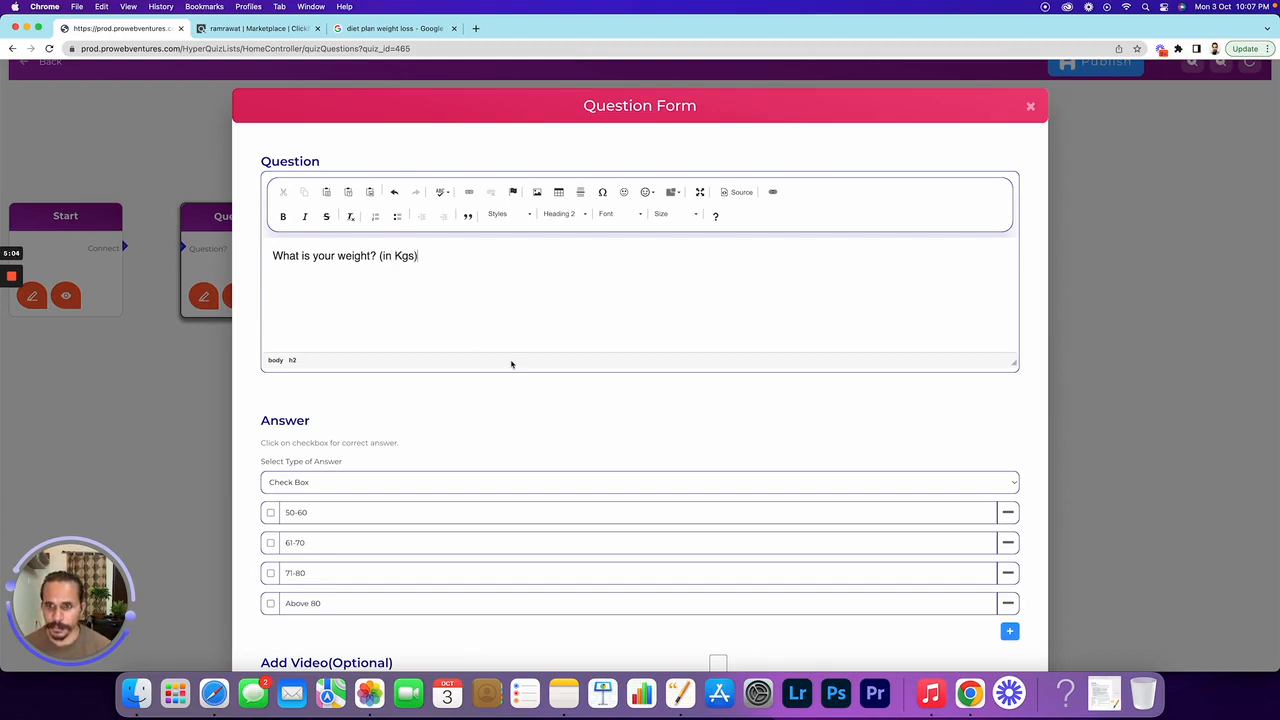
scroll(511, 364, "down", 3)
left_click(270, 344)
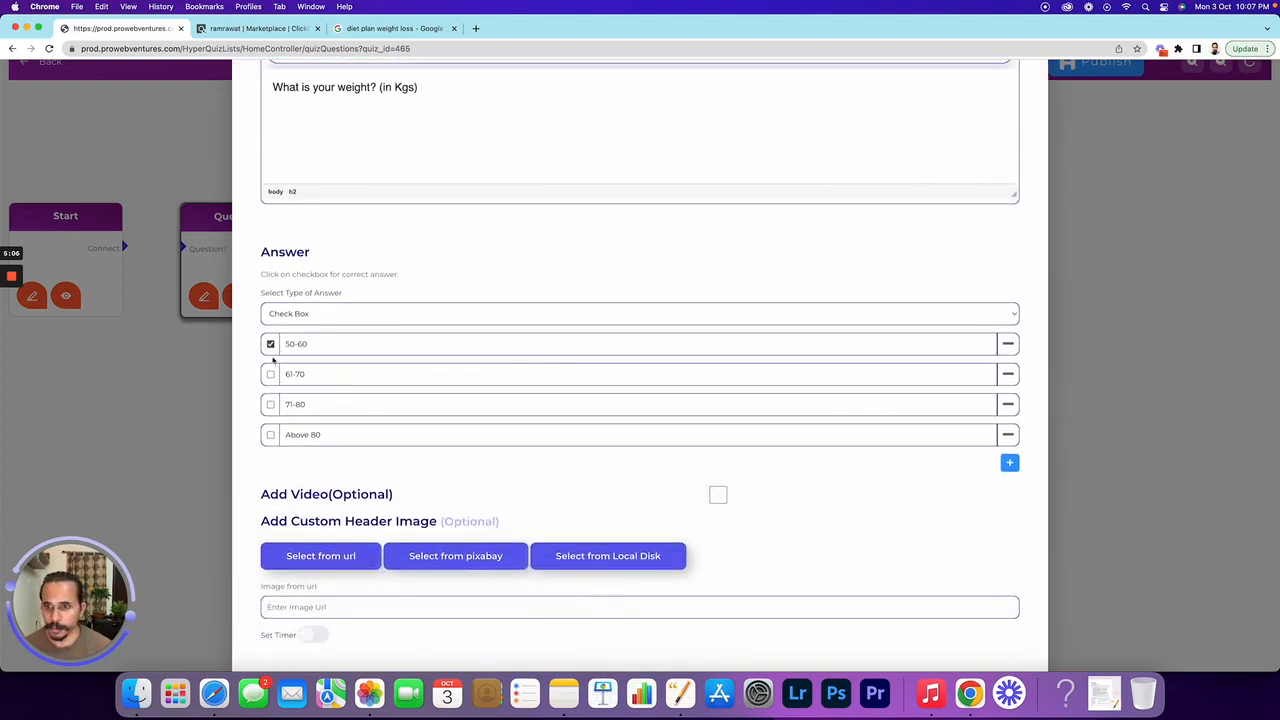
left_click(270, 374)
left_click(271, 405)
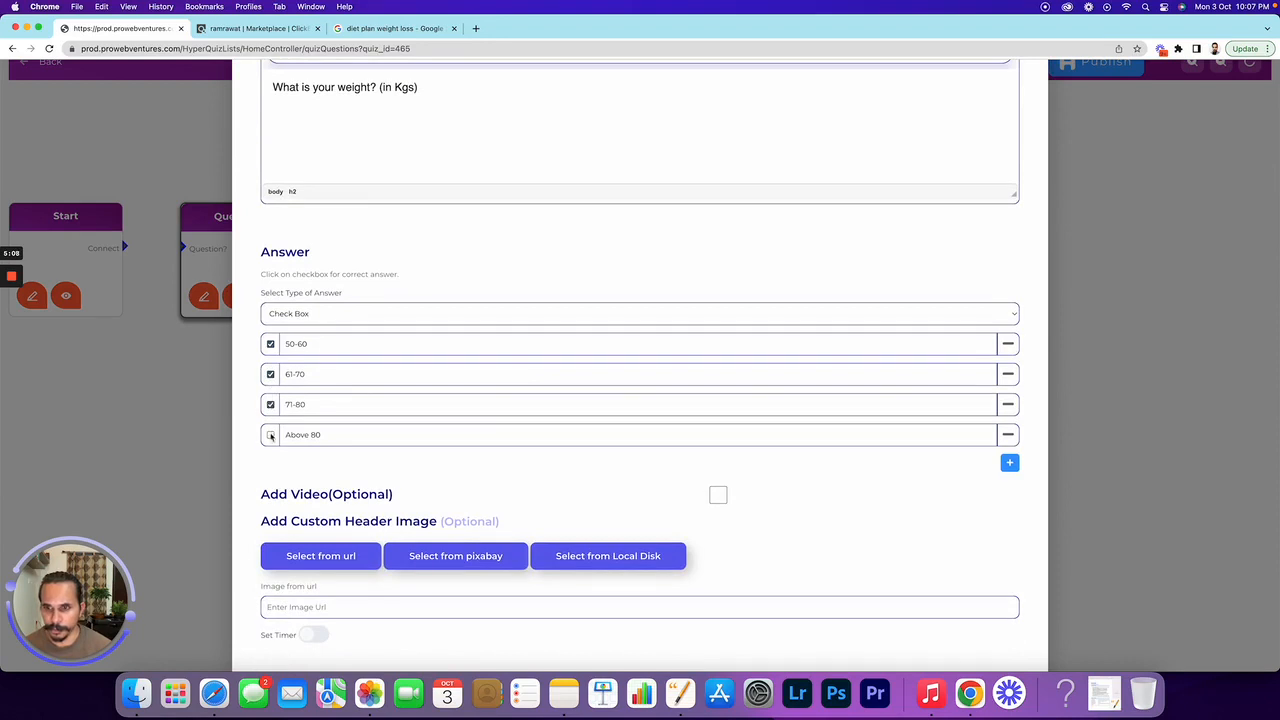
left_click(270, 435)
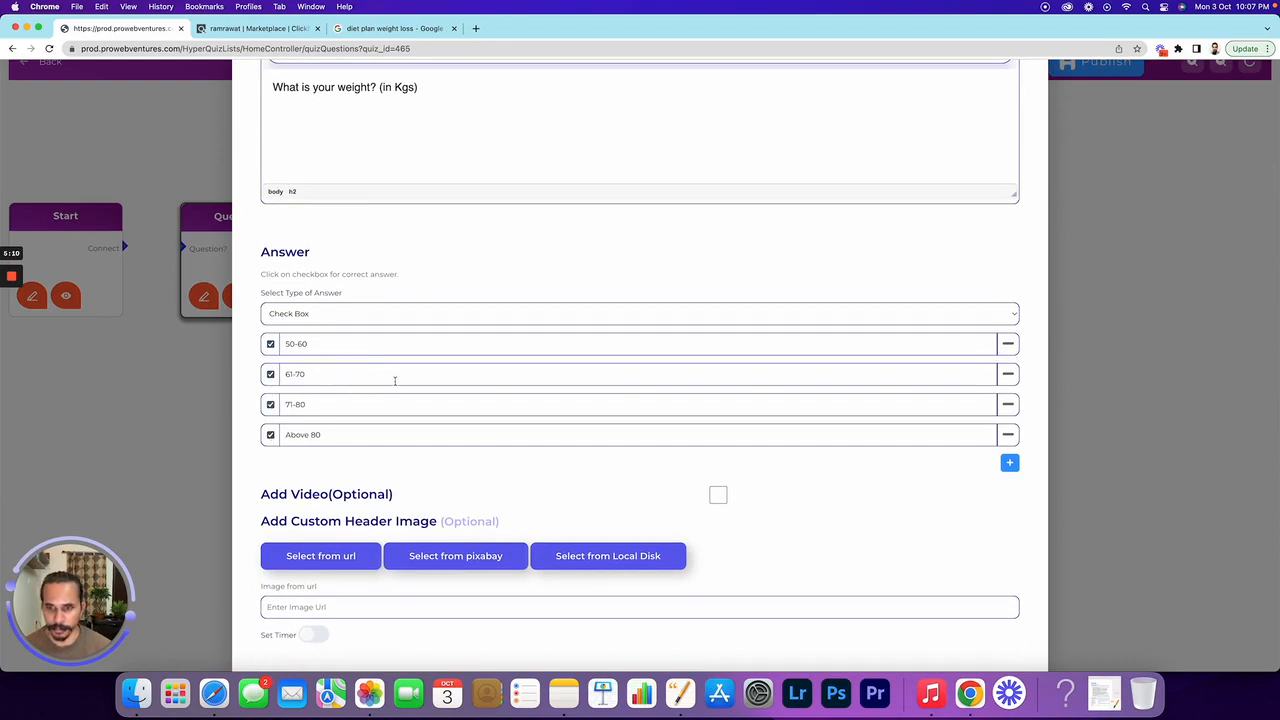
Save the weight question and check its respondent preview
scroll(427, 383, "down", 1)
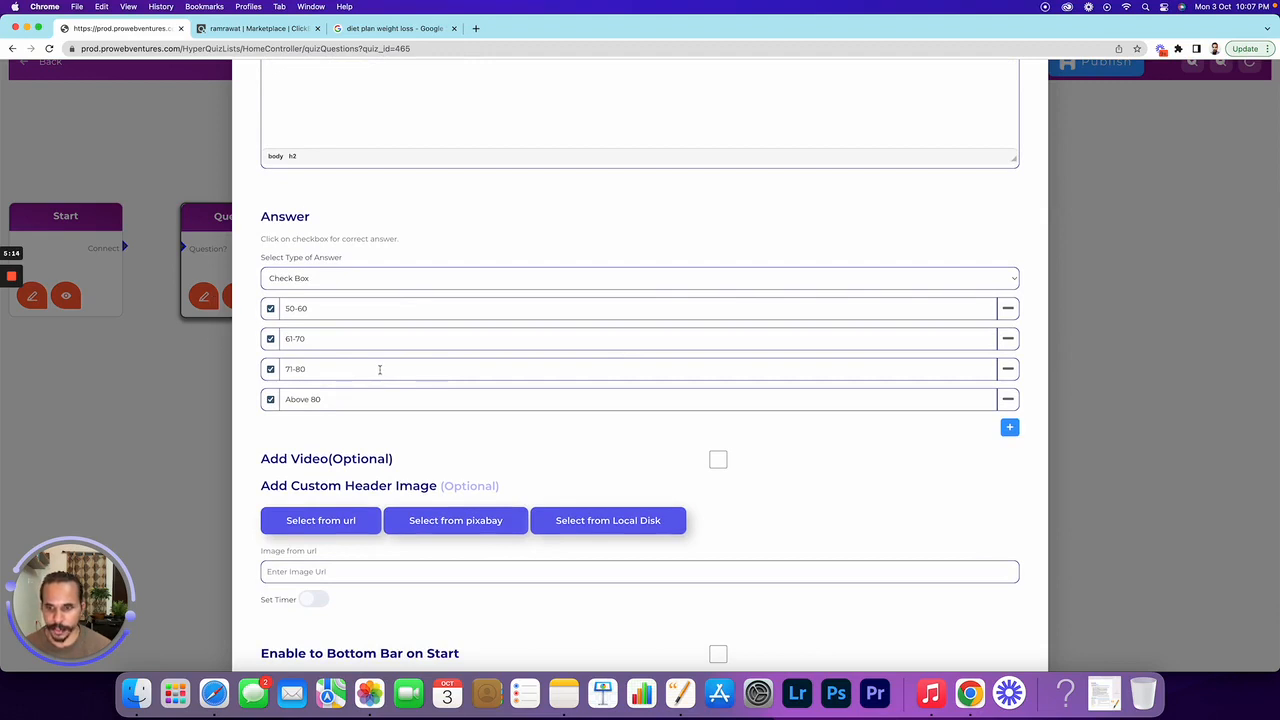
scroll(545, 480, "down", 3)
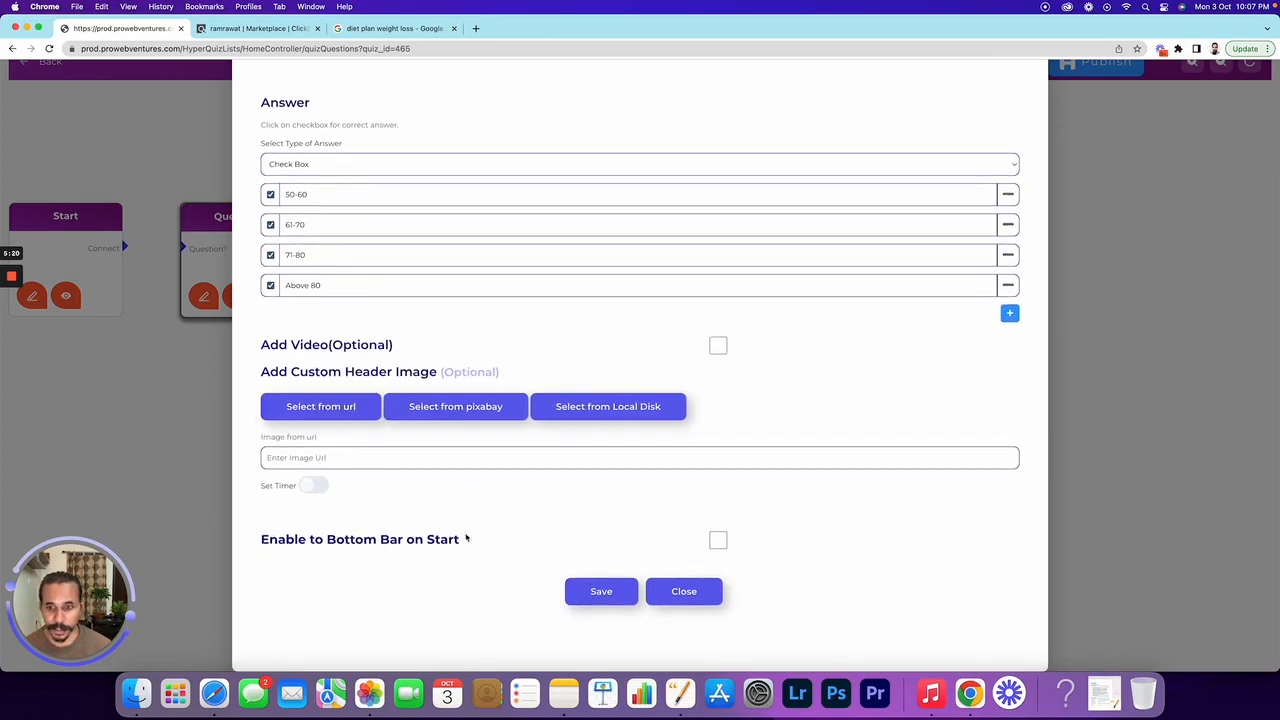
left_click(611, 598)
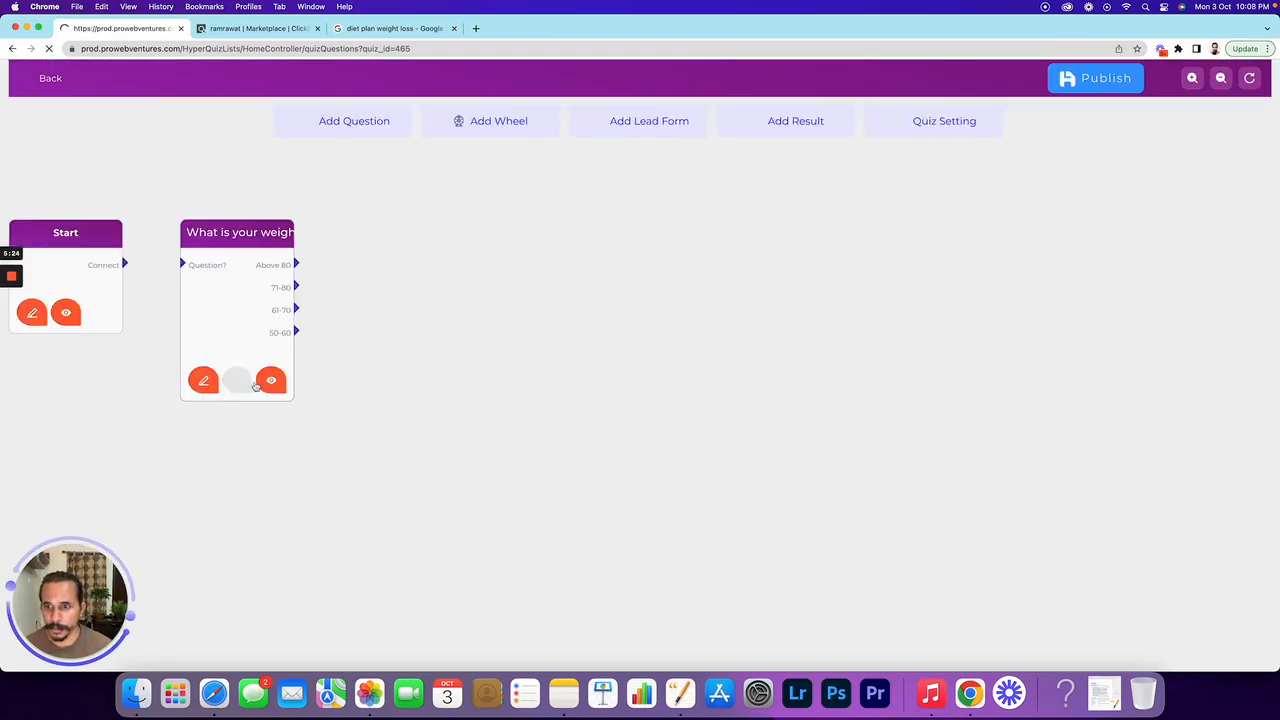
left_click(271, 382)
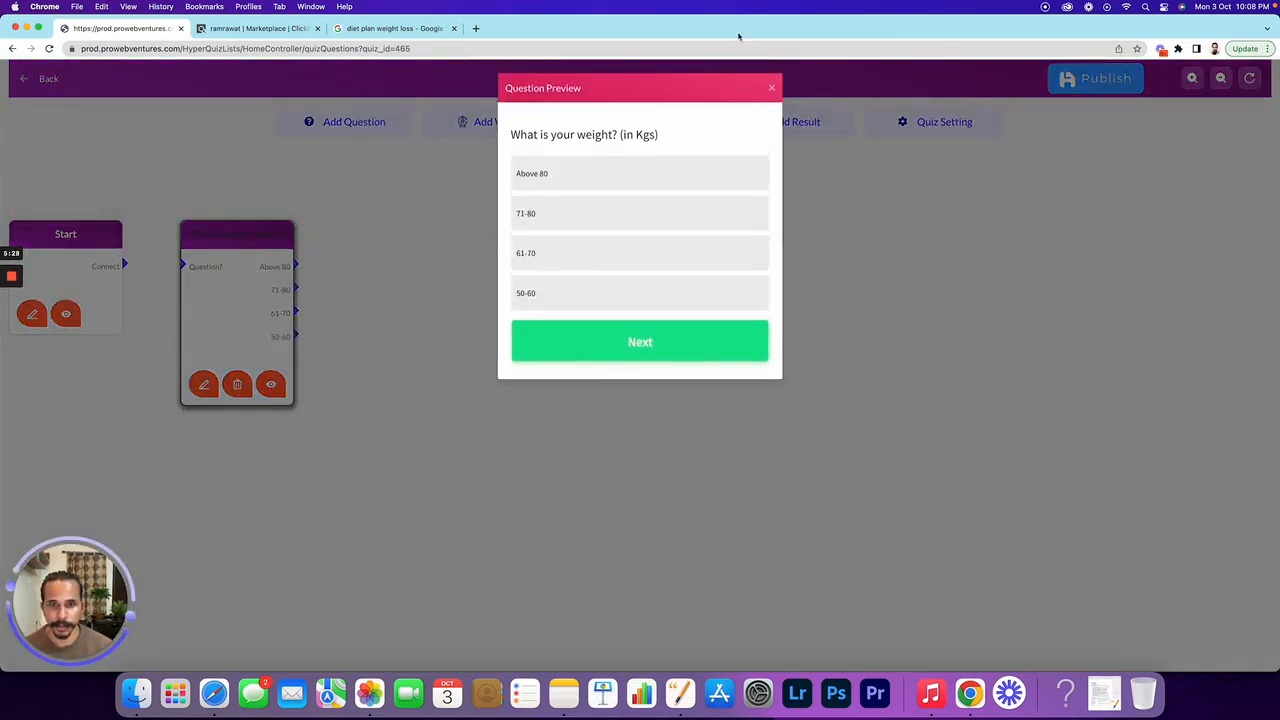
left_click(771, 87)
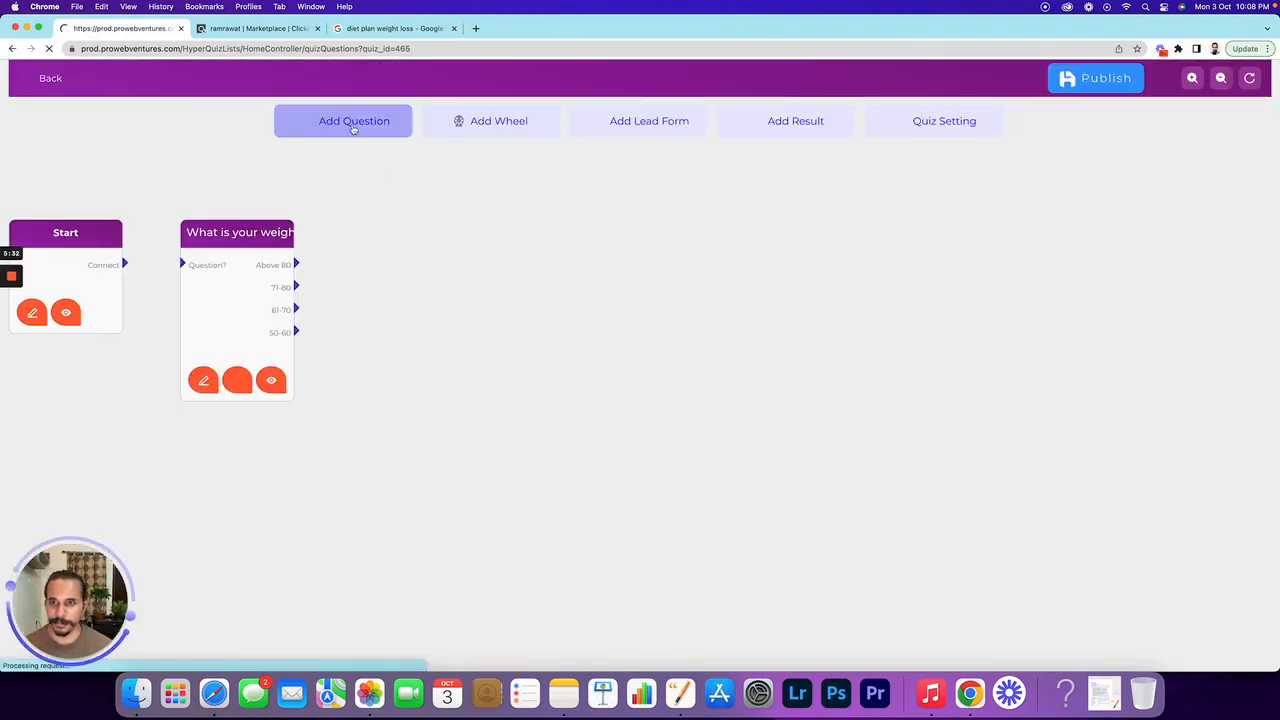
Add a question after the weight question reading 'What is your height' as Heading 2
left_click(355, 128)
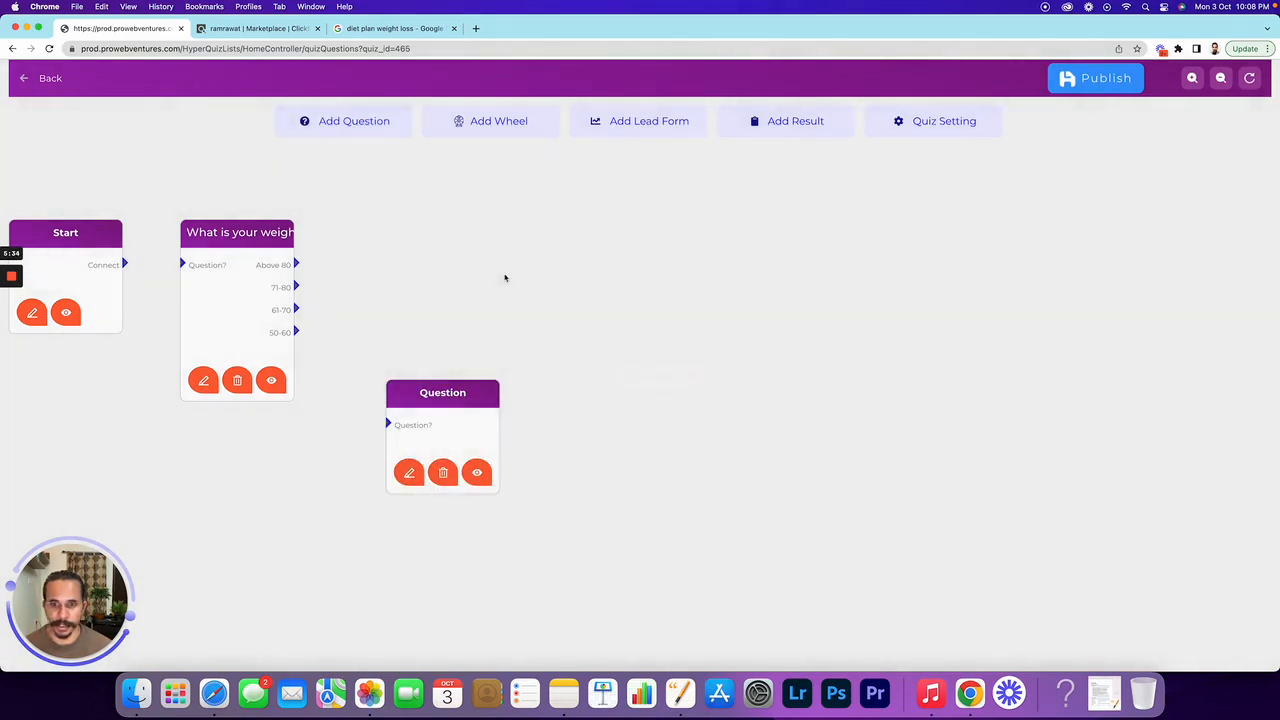
left_click_drag(460, 375, 437, 229)
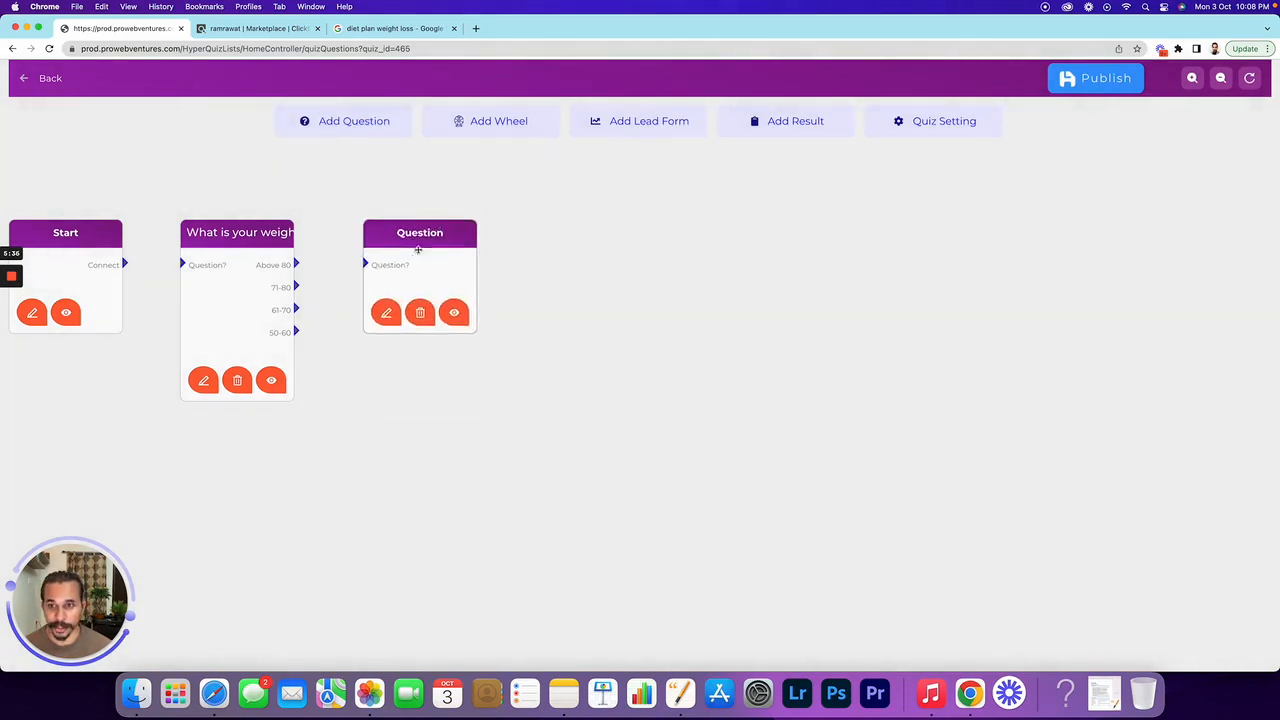
left_click(387, 312)
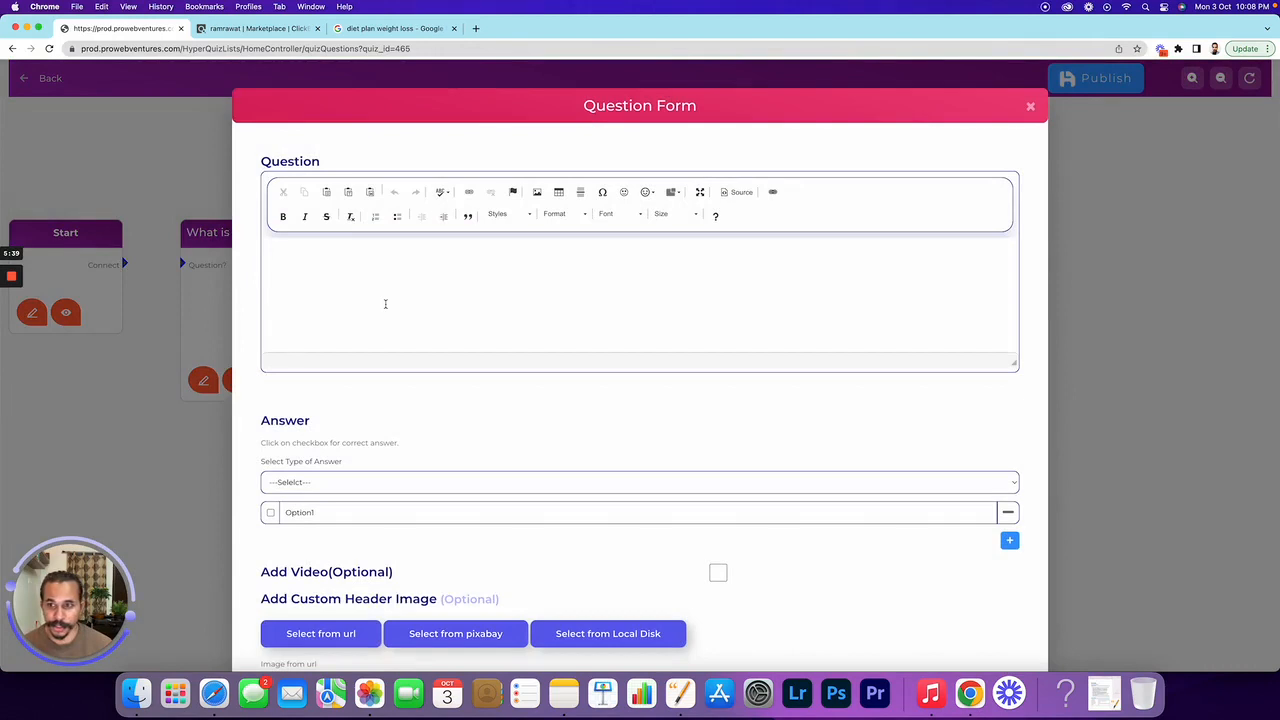
left_click(385, 304)
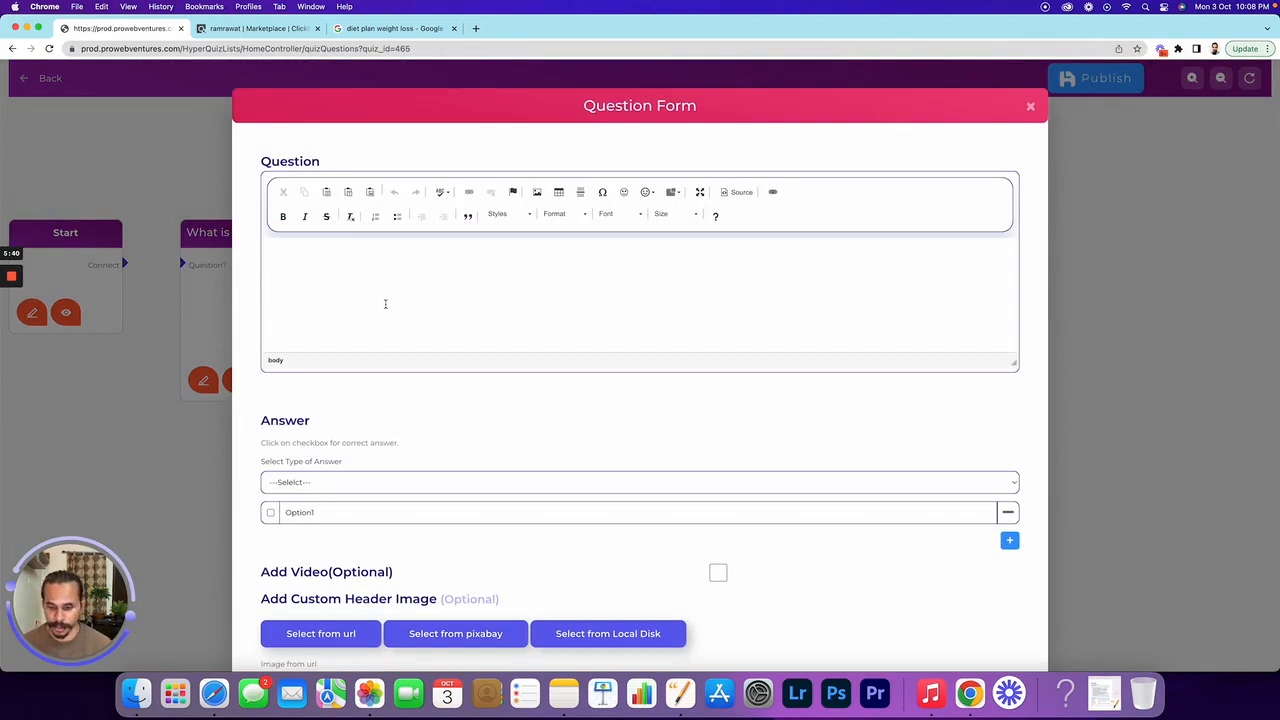
type("What is your ")
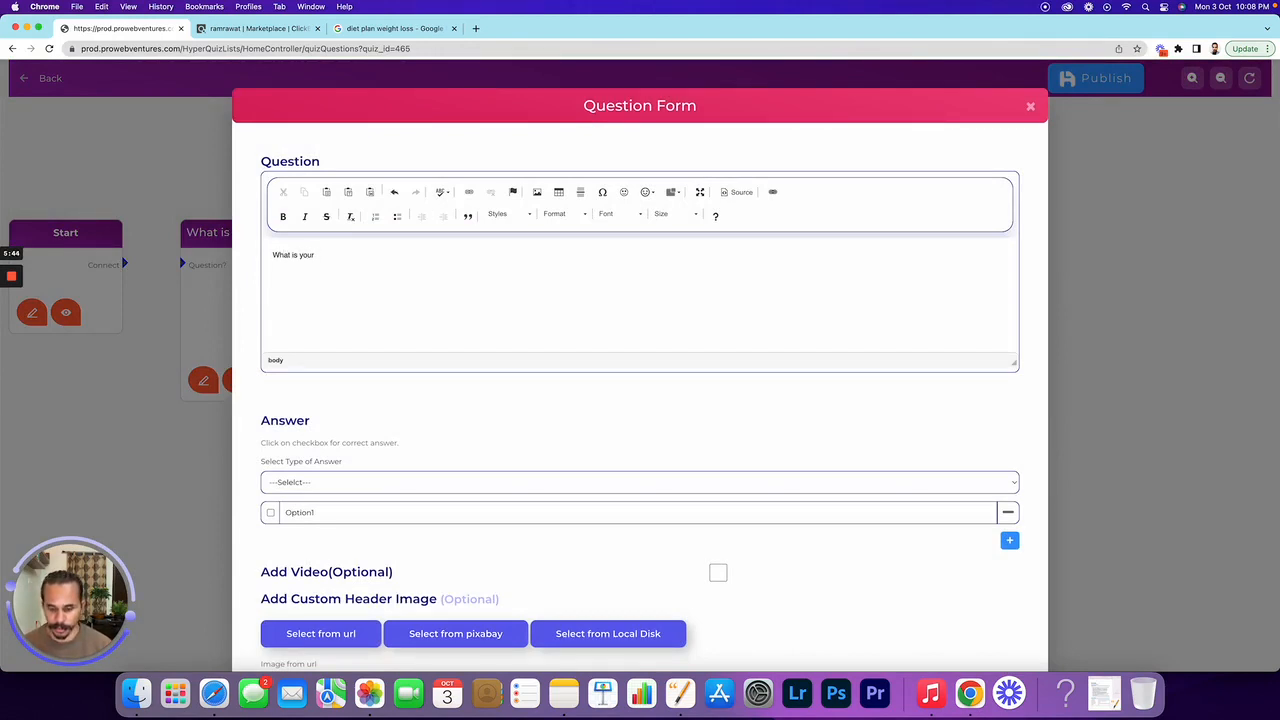
type("heights")
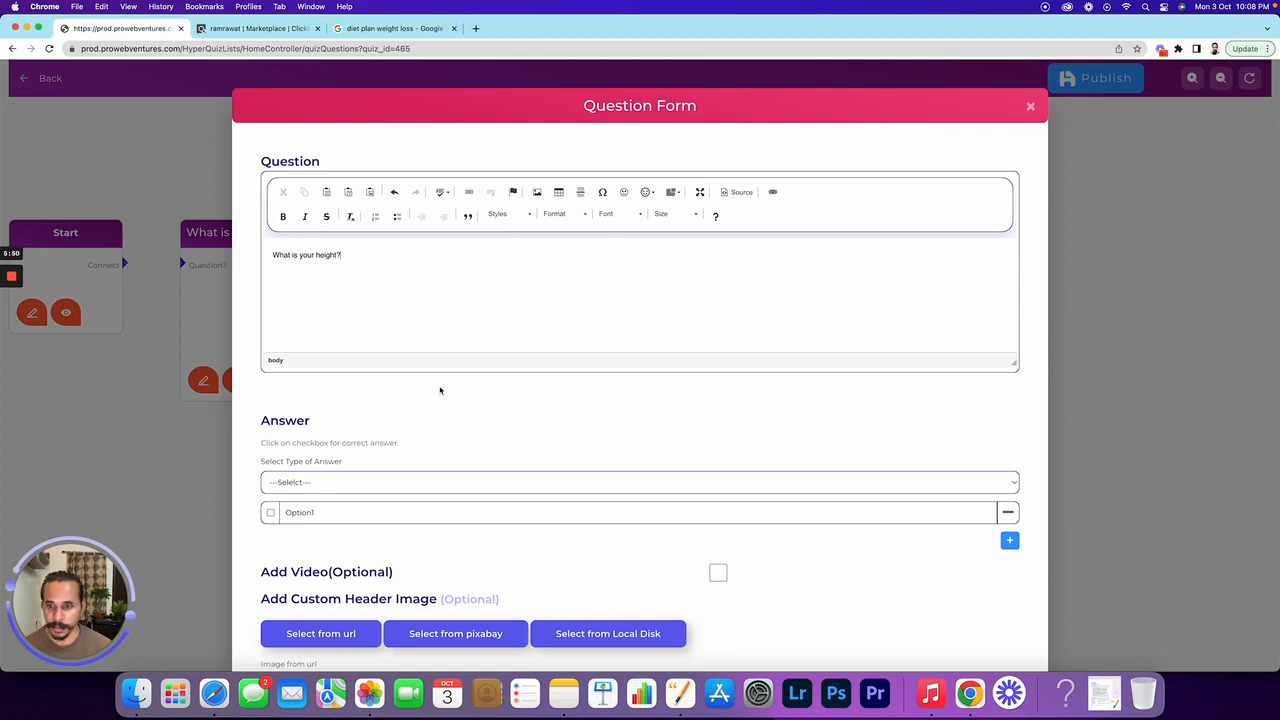
left_click(570, 215)
left_click(579, 280)
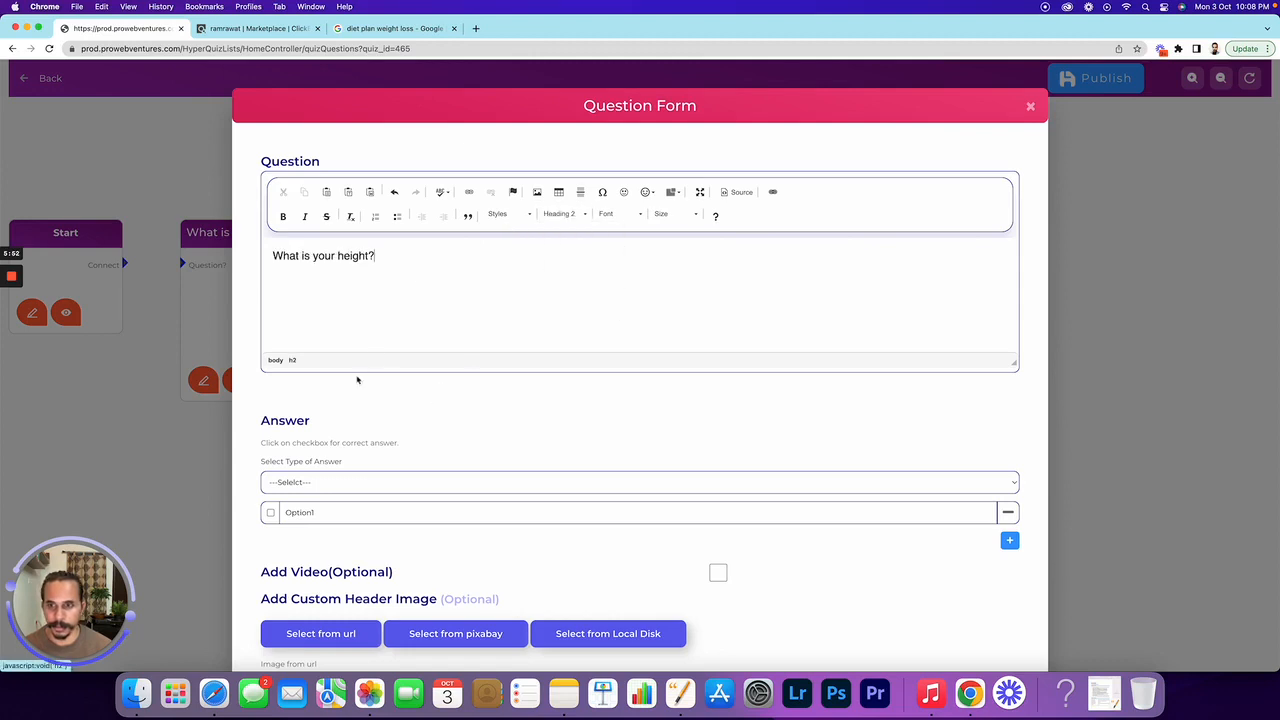
Give the height question a textbox answer and '(in cm)' suffix, save it, and preview it
left_click(315, 487)
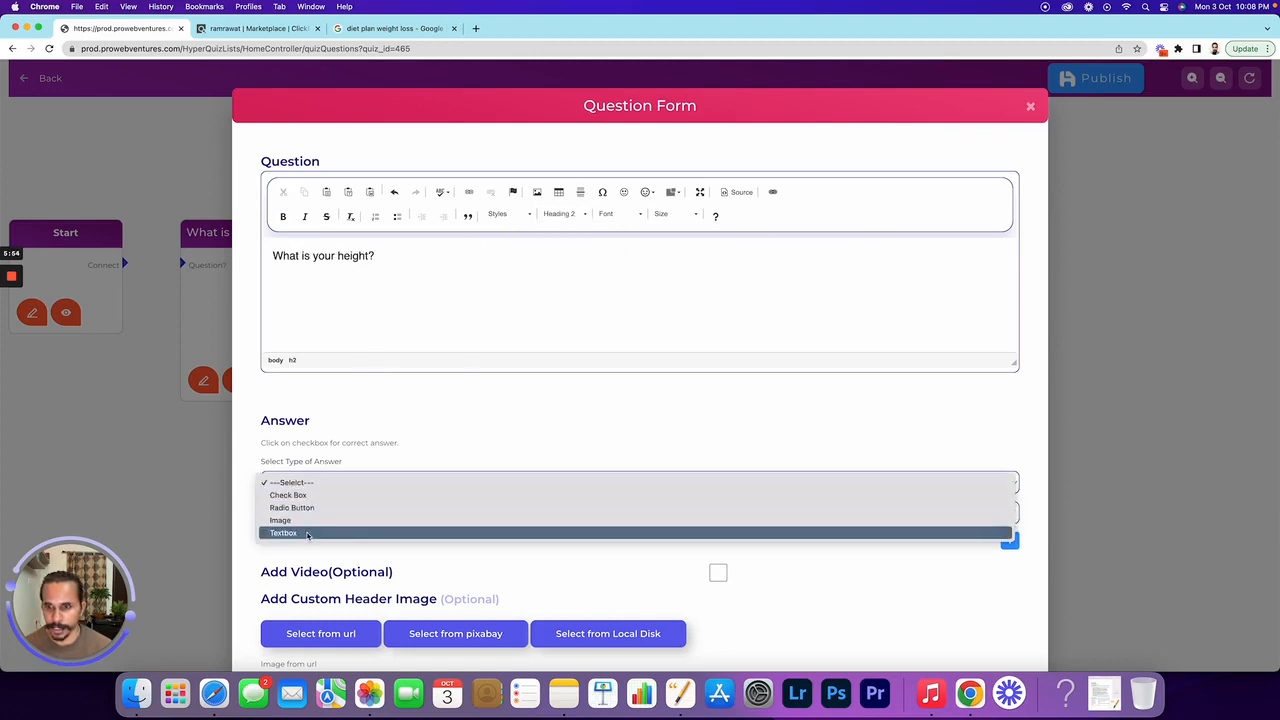
left_click(308, 535)
left_click(416, 255)
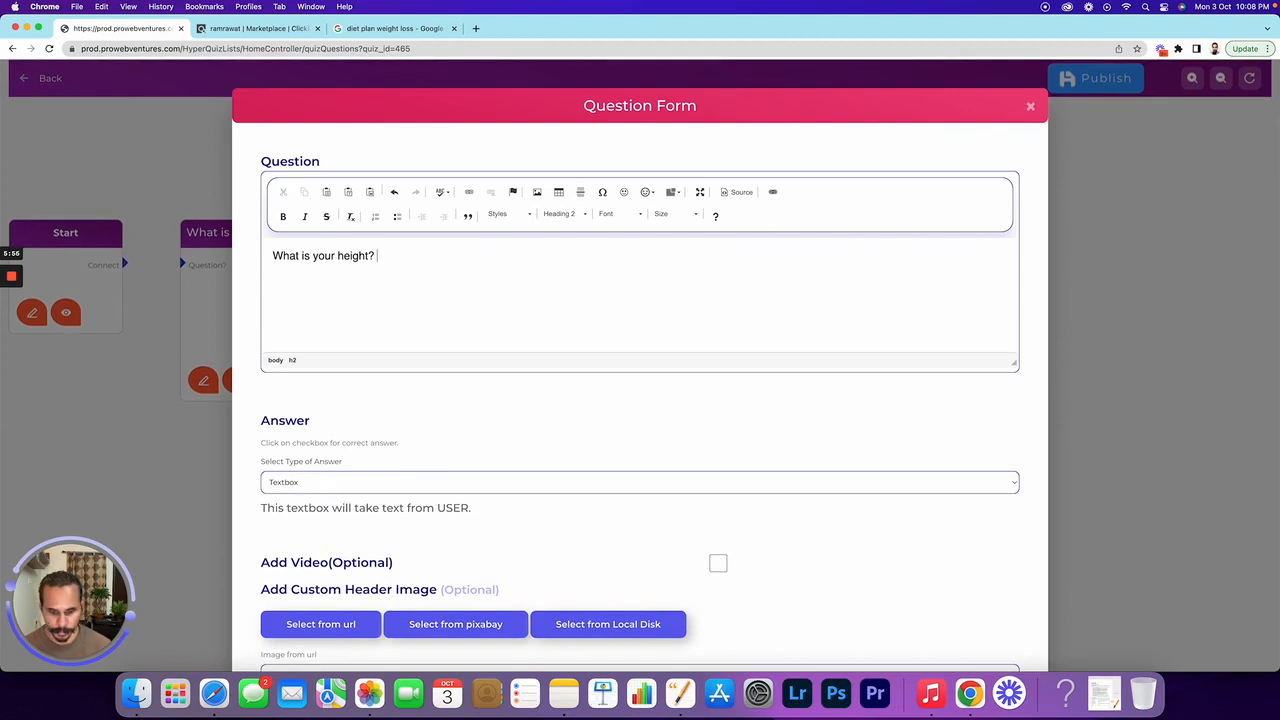
type("(in cm")
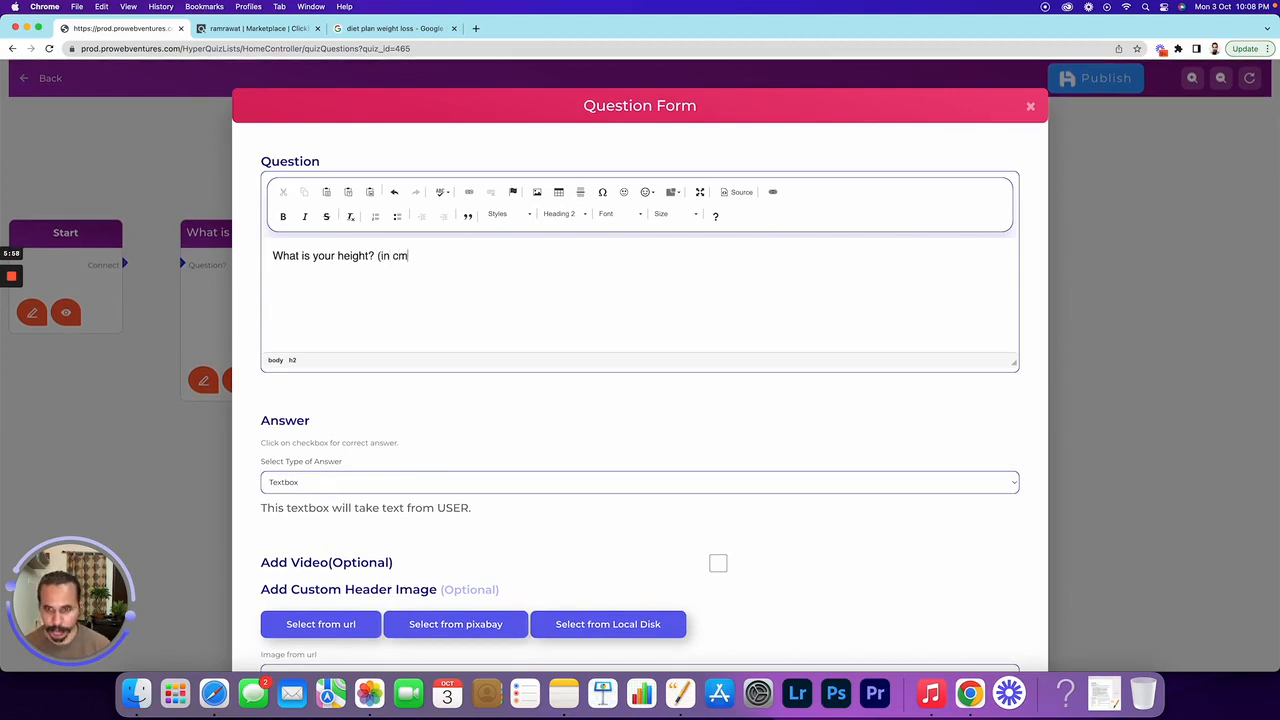
scroll(431, 397, "down", 5)
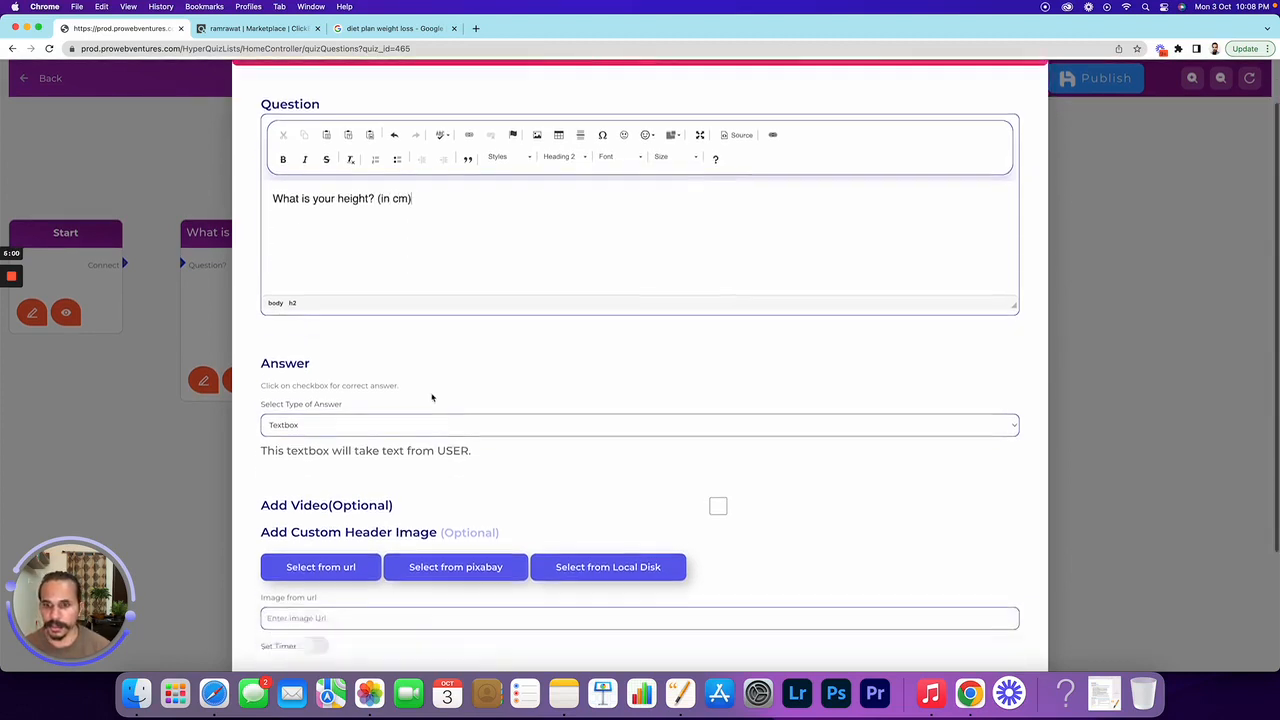
left_click(585, 601)
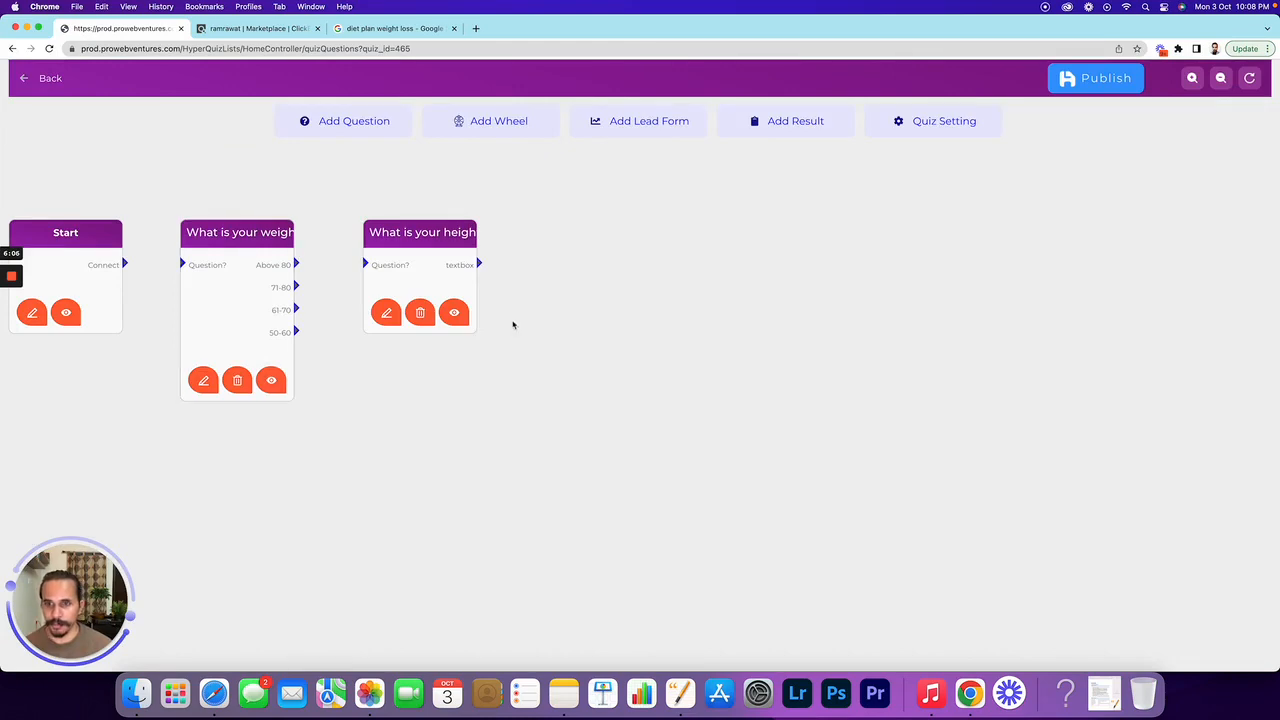
left_click(460, 320)
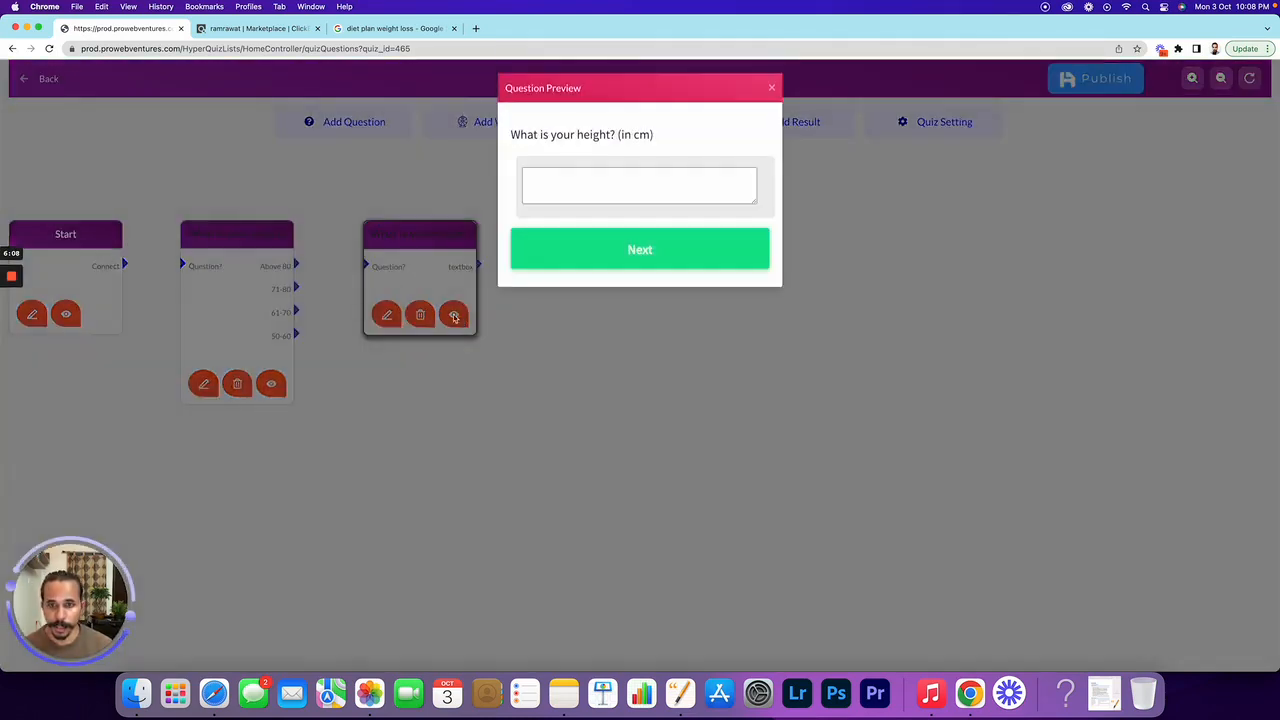
left_click(770, 90)
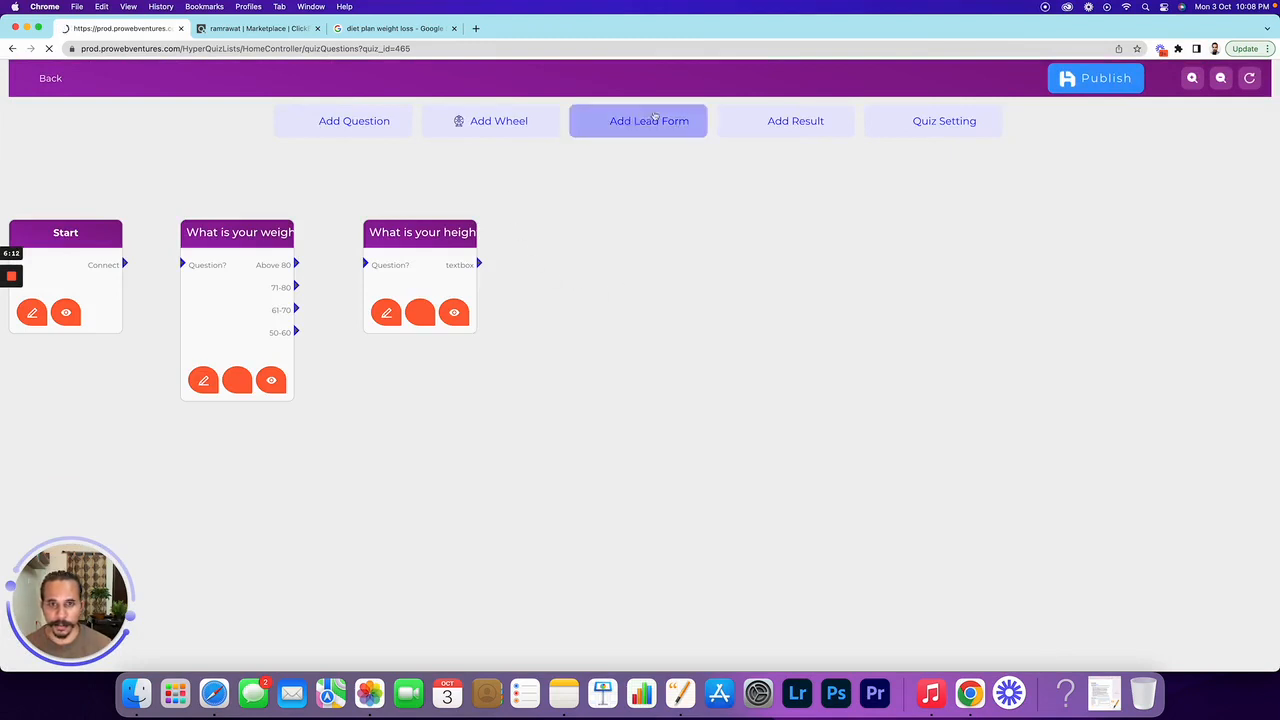
Add a Lead form after the height question with message 'Please provide your best email to receive the customised diet plan'
left_click(655, 121)
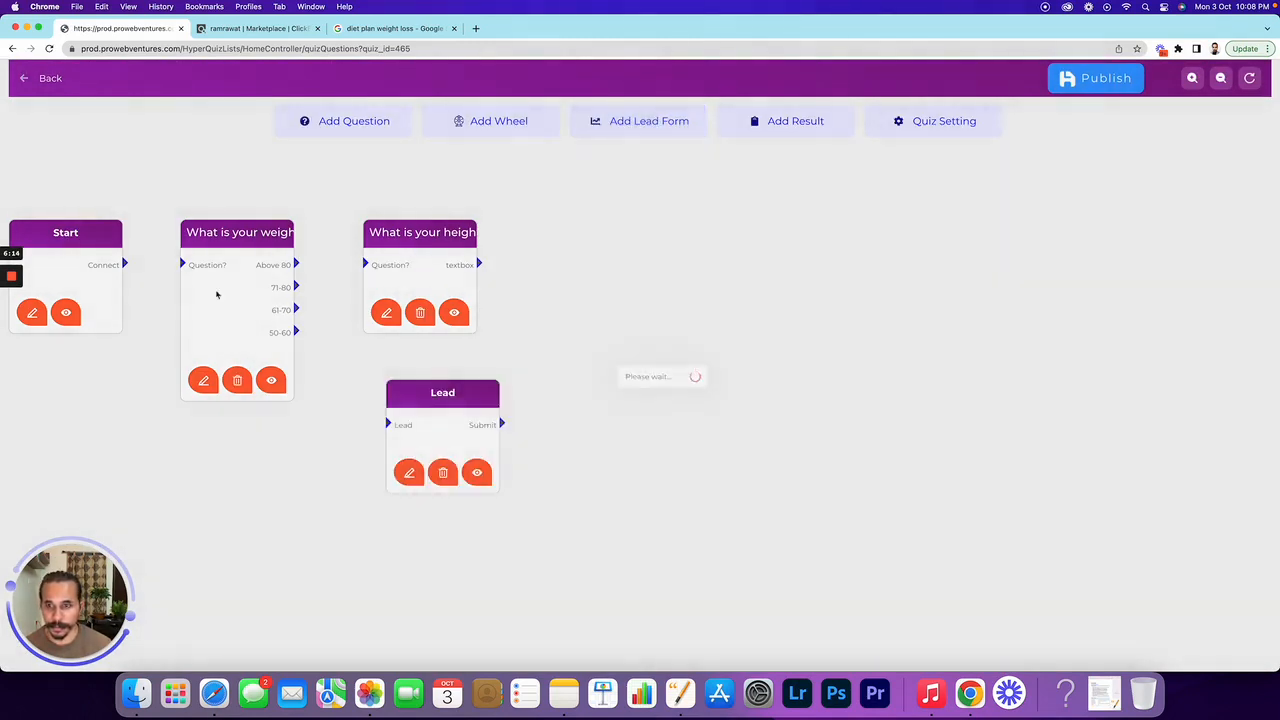
left_click_drag(446, 395, 593, 247)
left_click(557, 313)
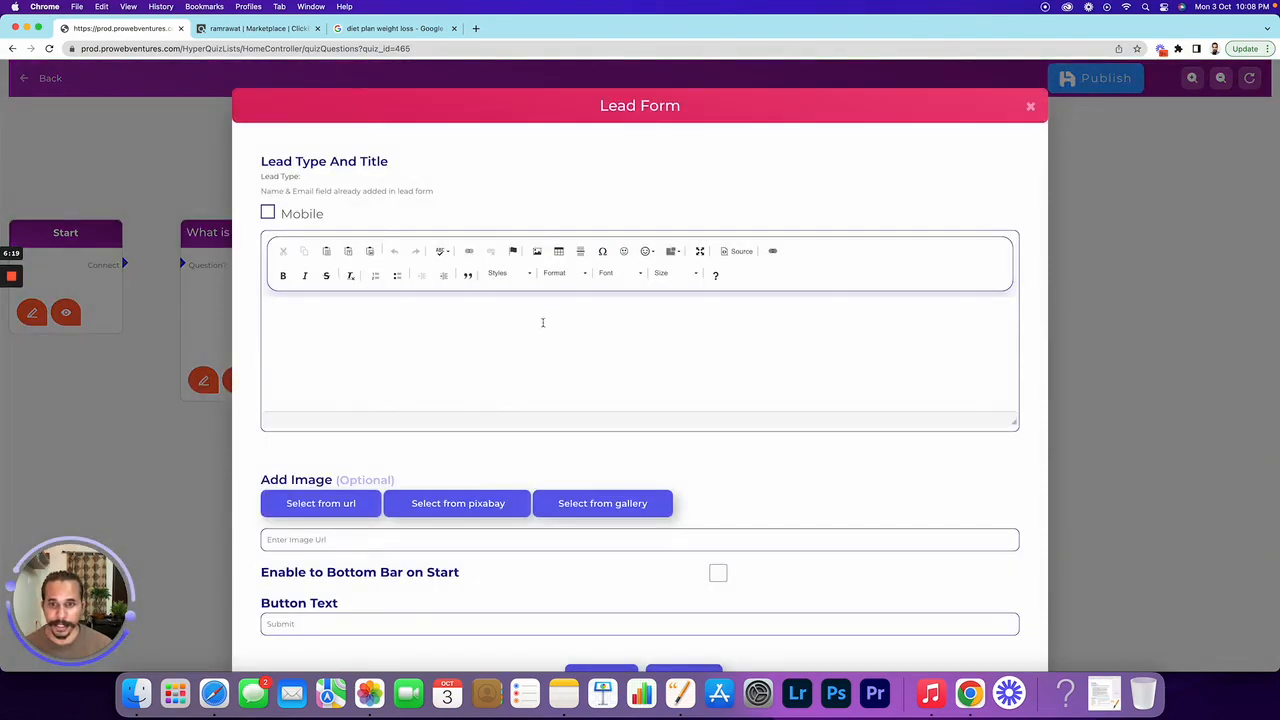
left_click(437, 333)
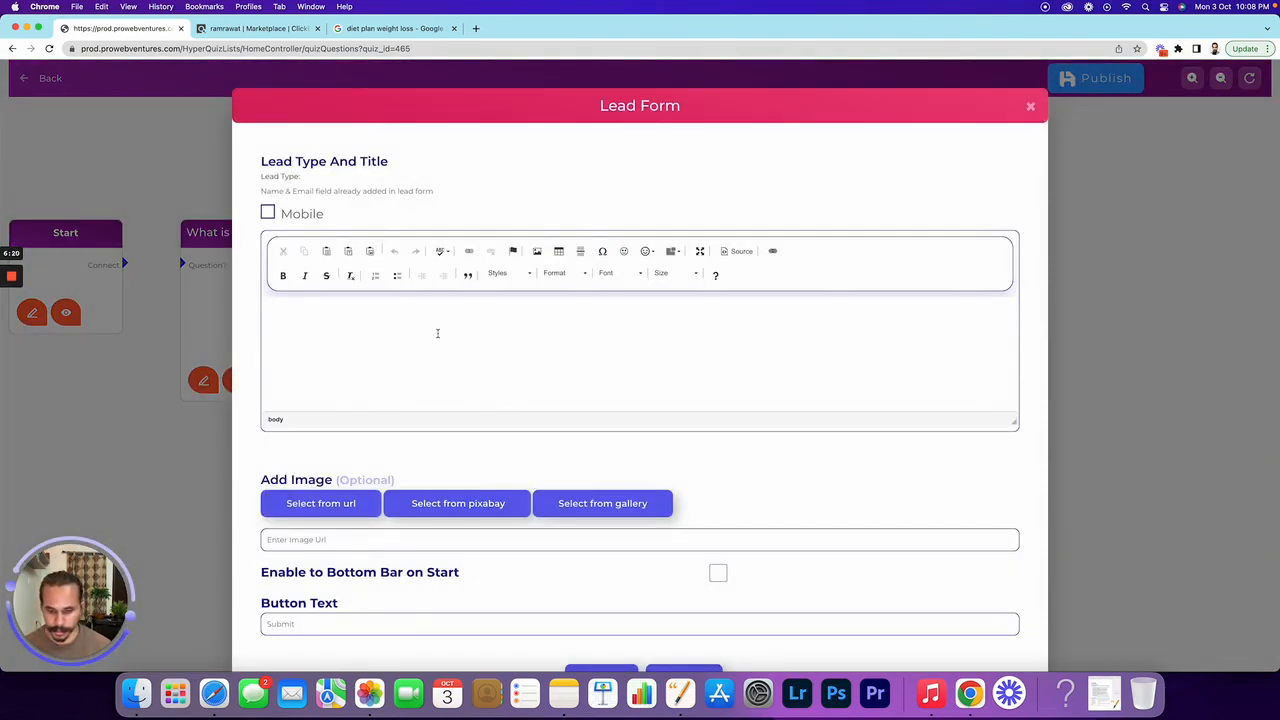
type("Please provide your eb")
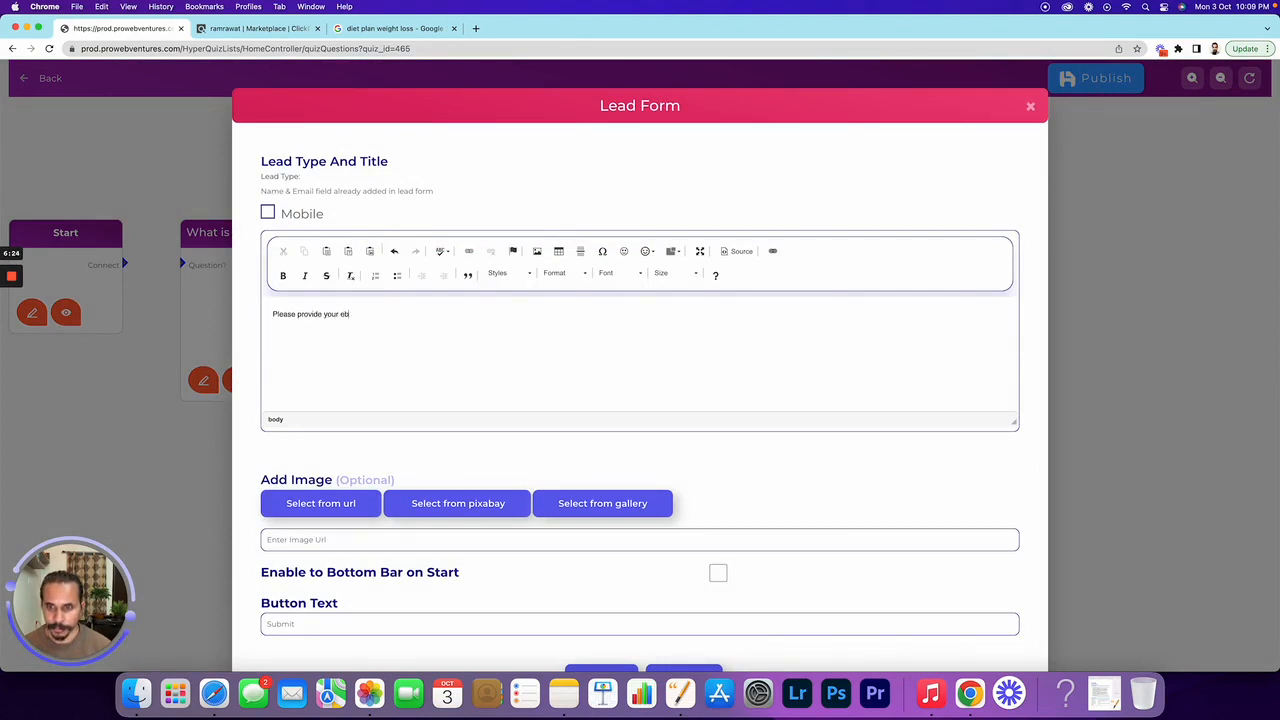
key("BackSpace")
key("BackSpace")
type("best ema")
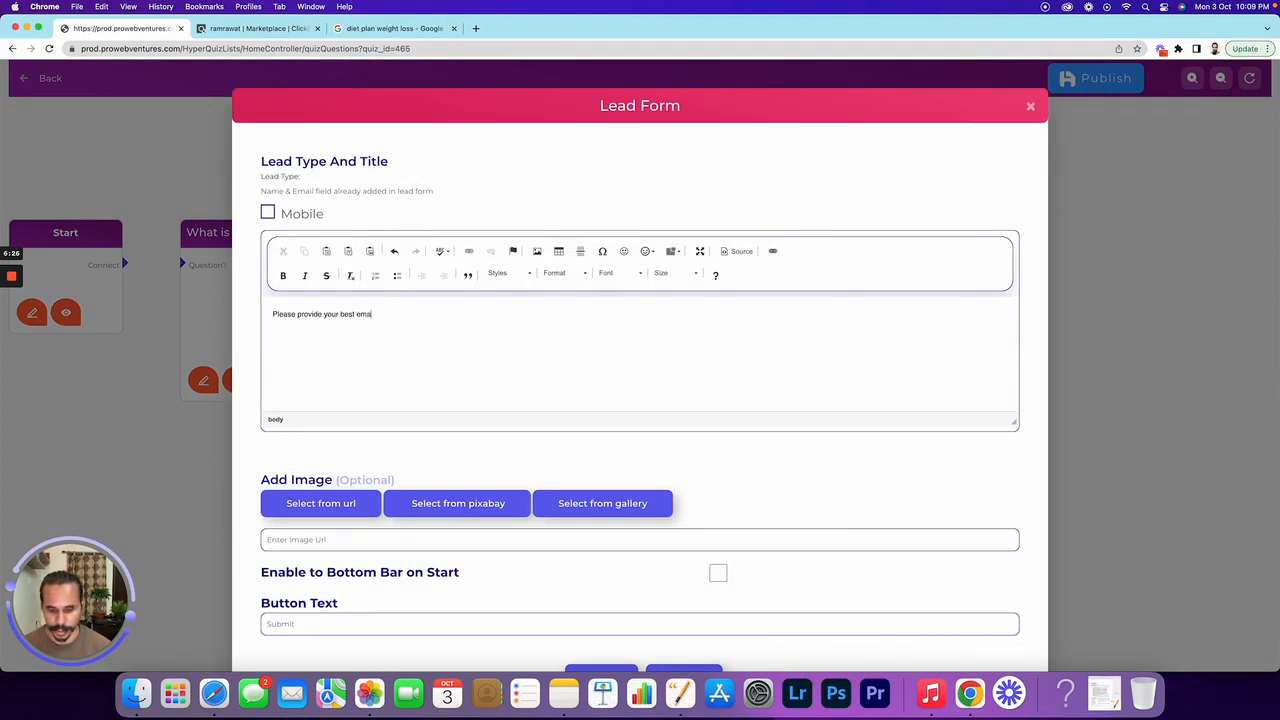
type("il to receive ")
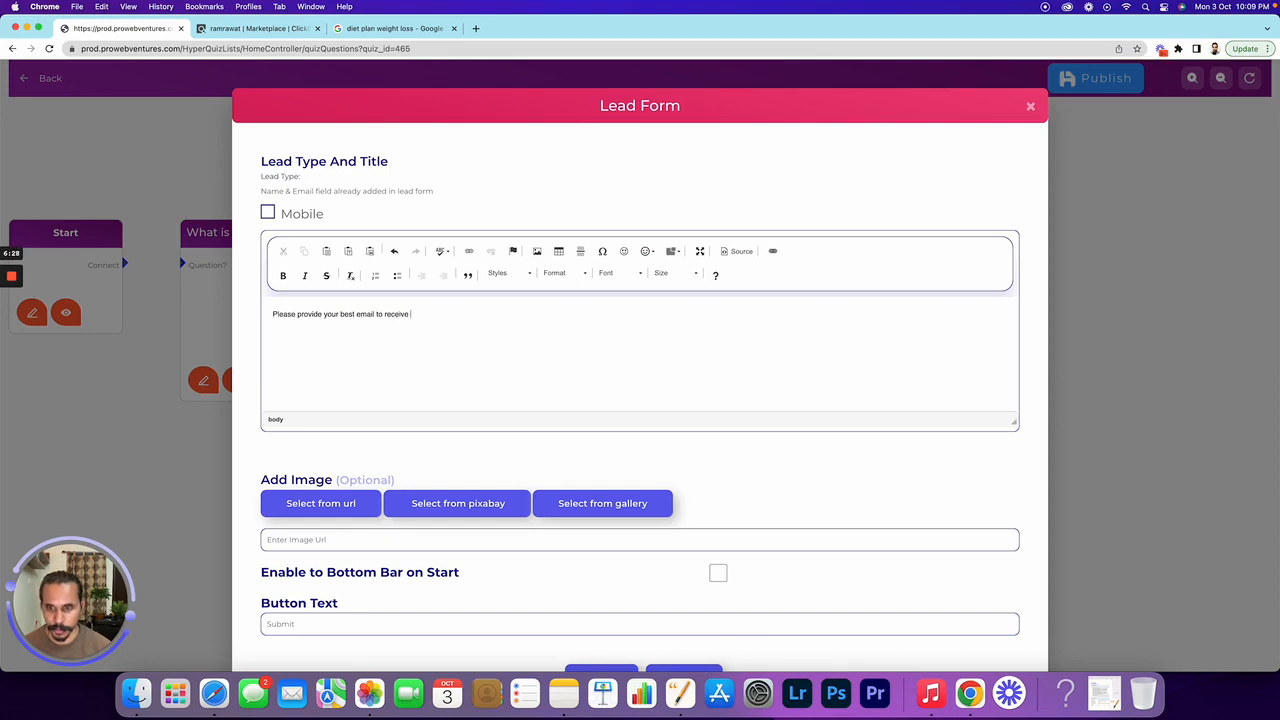
type("the custo")
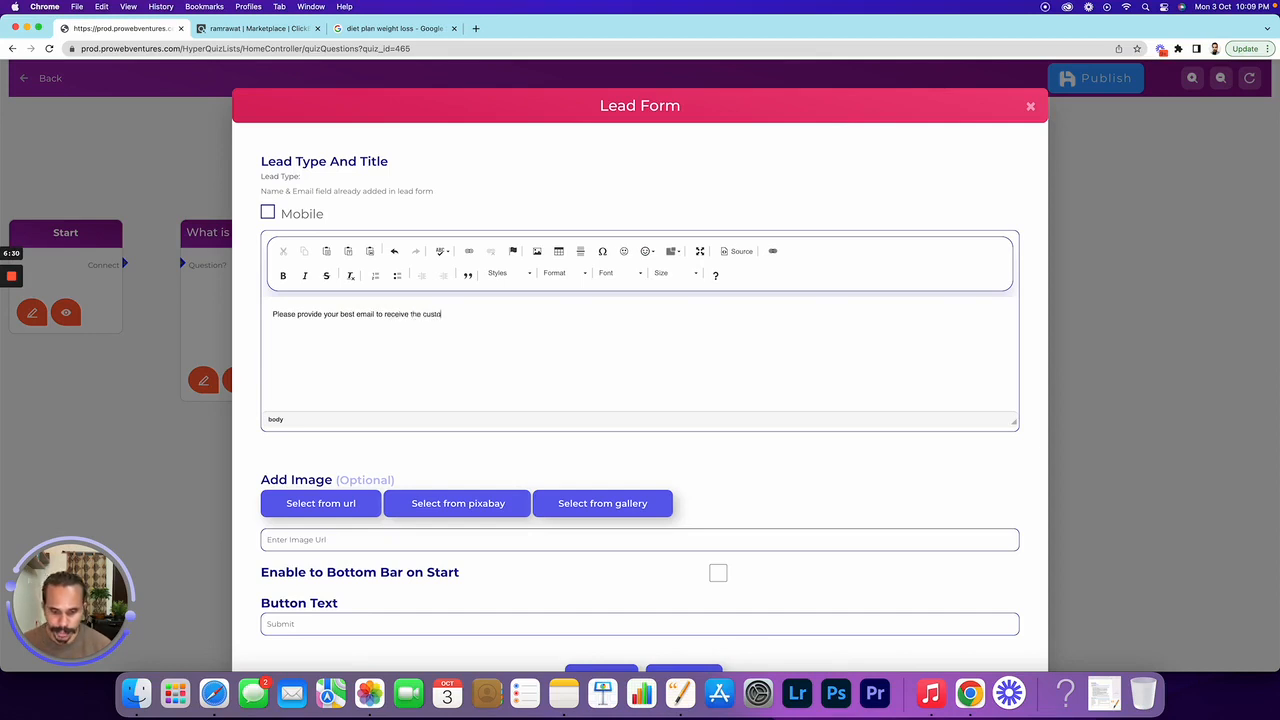
type("msed")
key("BackSpace")
key("BackSpace")
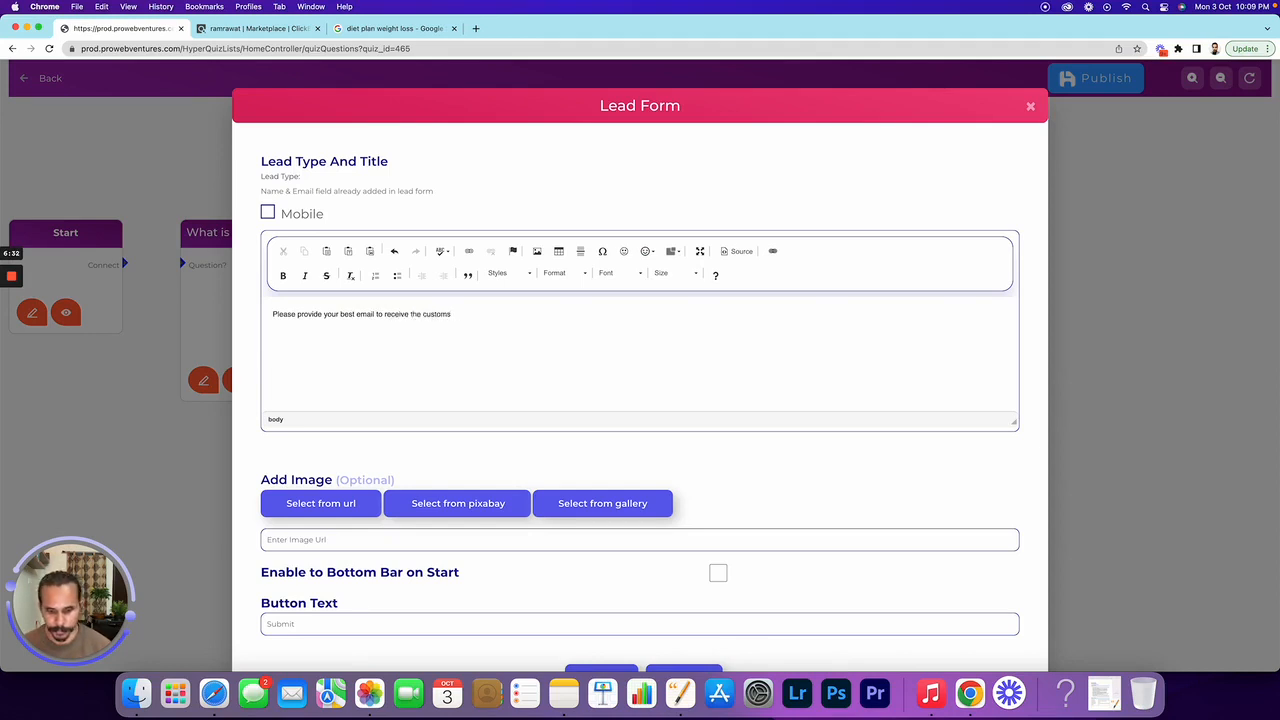
type("ise")
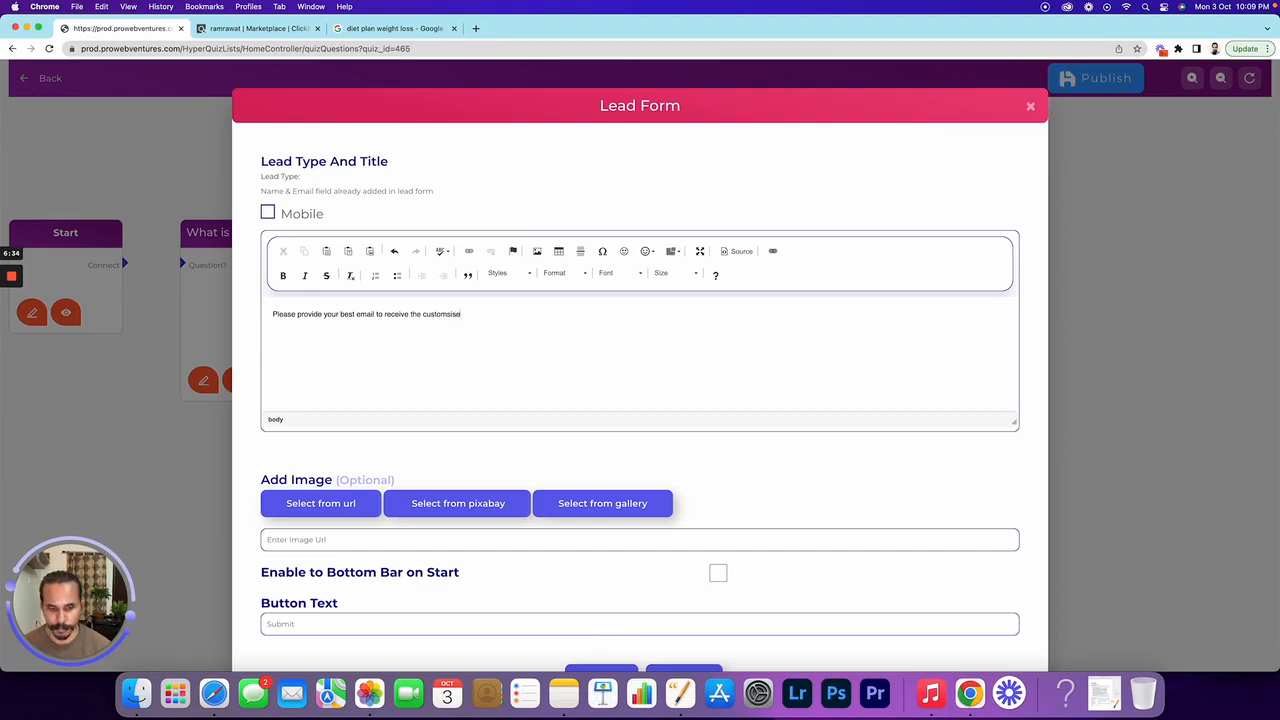
key("BackSpace")
key("BackSpace")
key("BackSpace")
type("ised ")
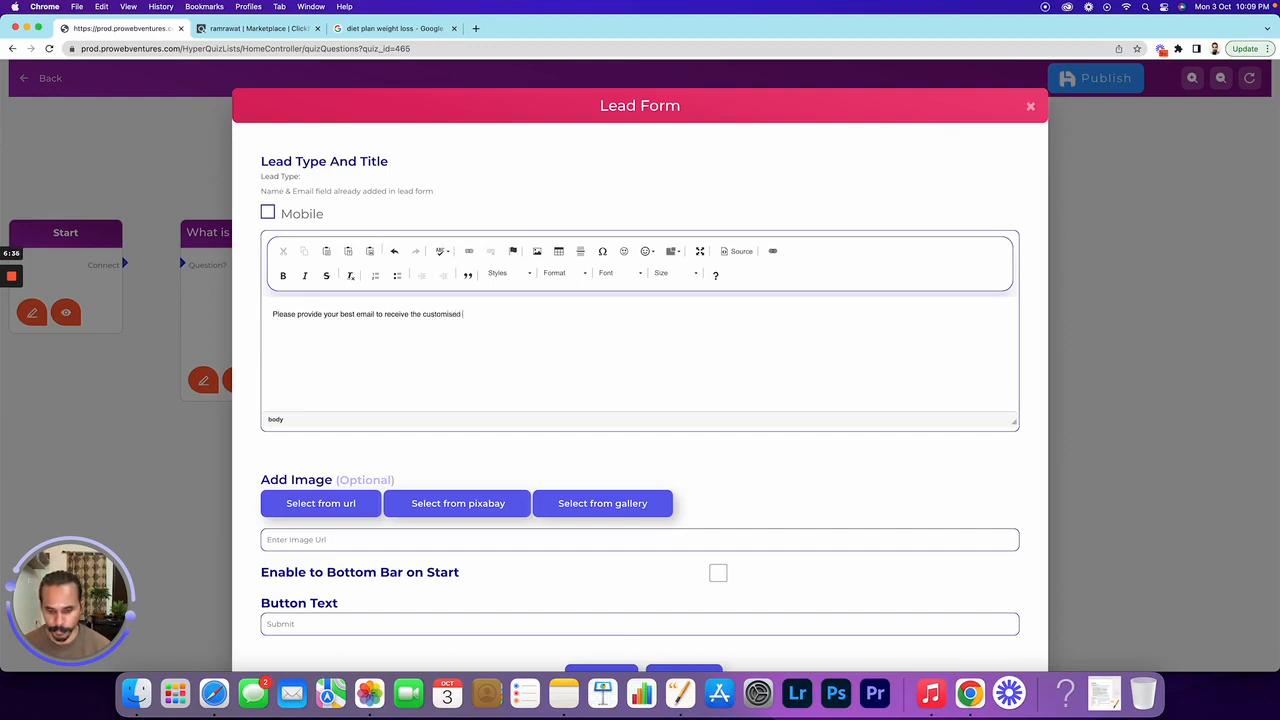
type("diet plan")
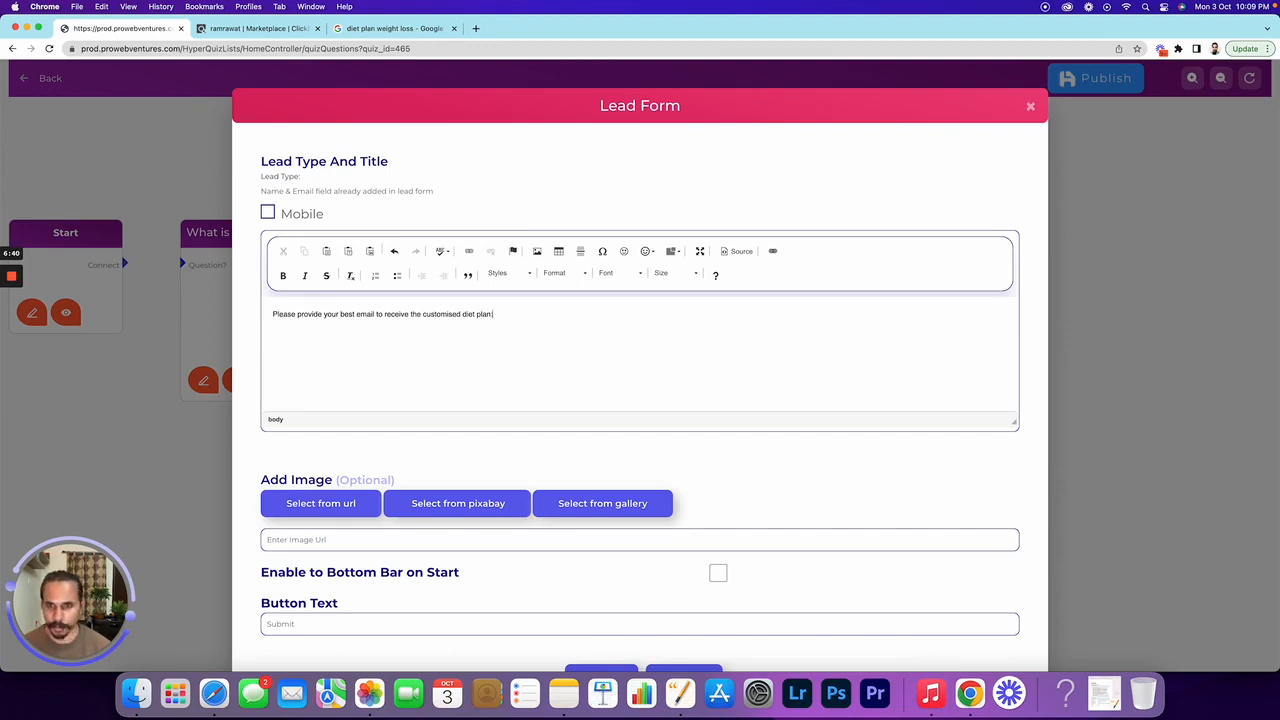
Set the lead form button text to 'Submit', save it, and check its preview
scroll(426, 440, "down", 3)
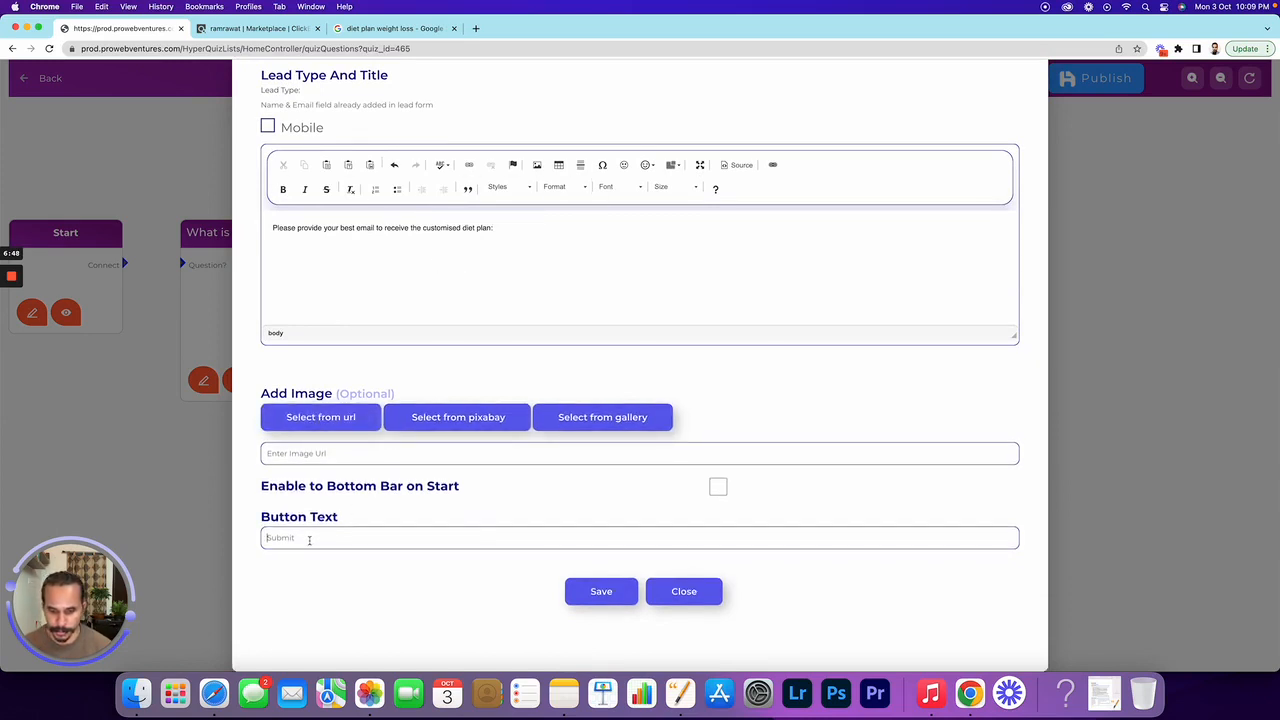
left_click(309, 540)
type("Submit")
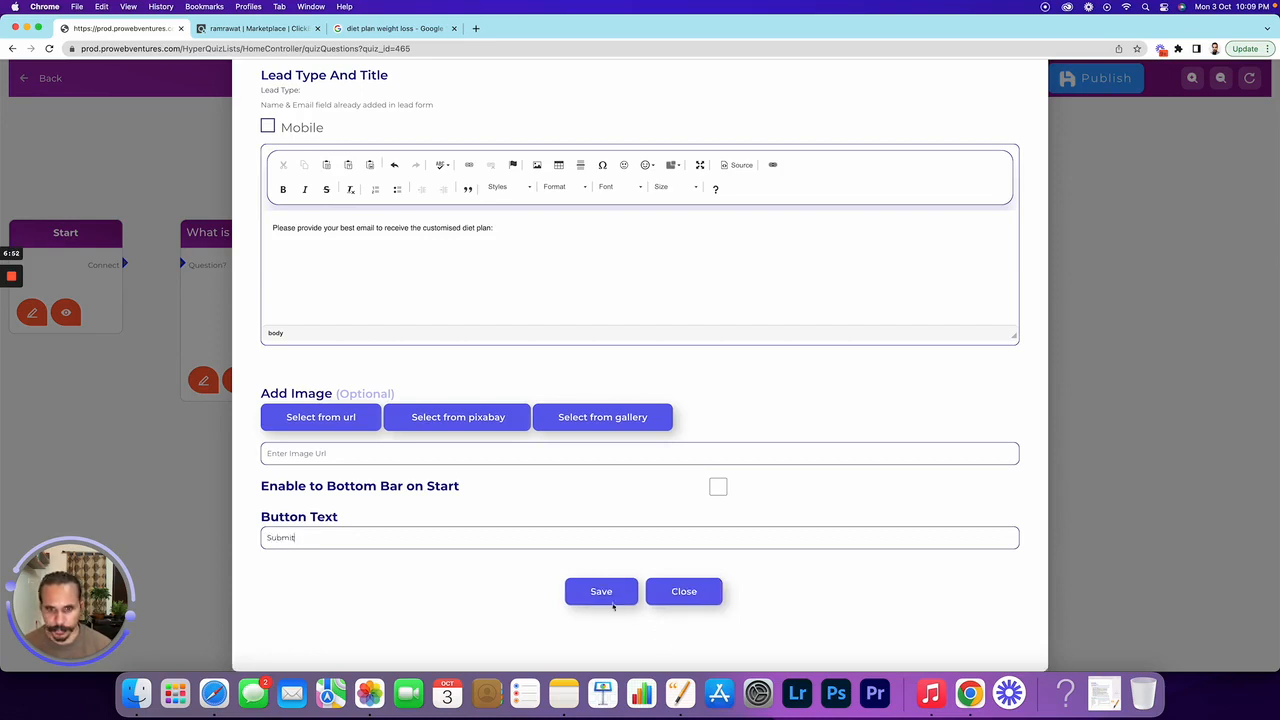
left_click(600, 593)
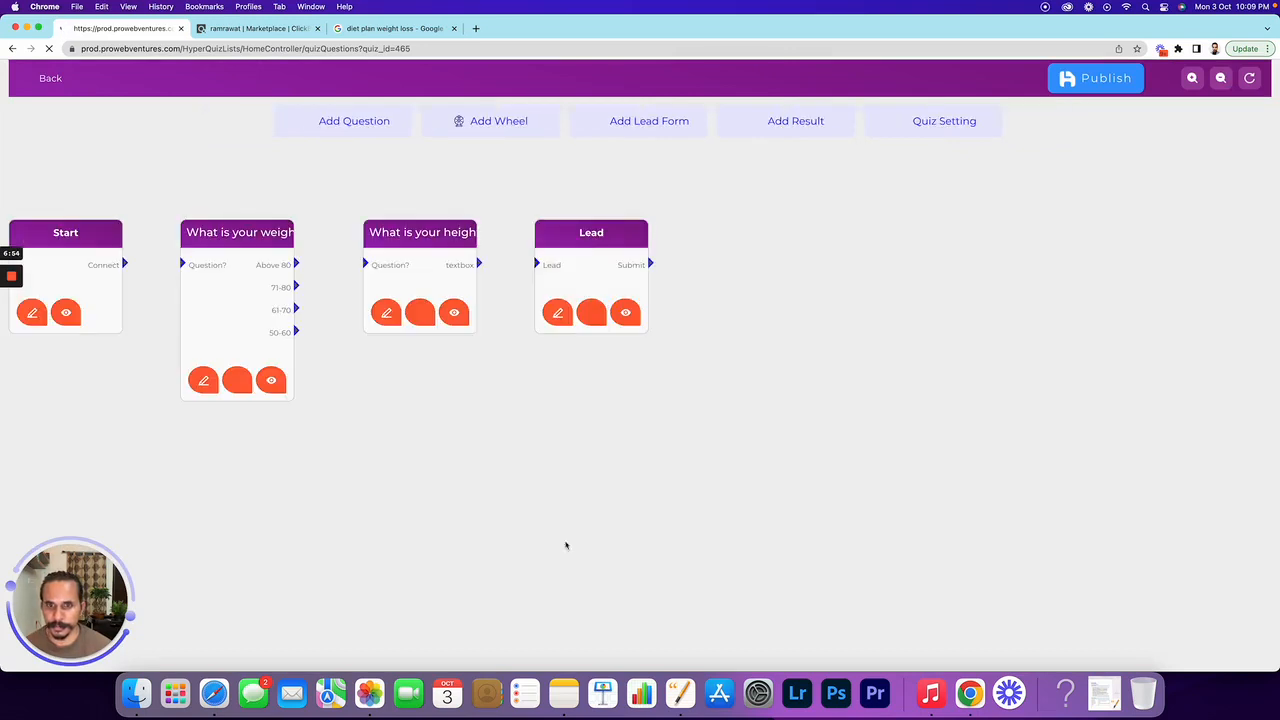
left_click(631, 316)
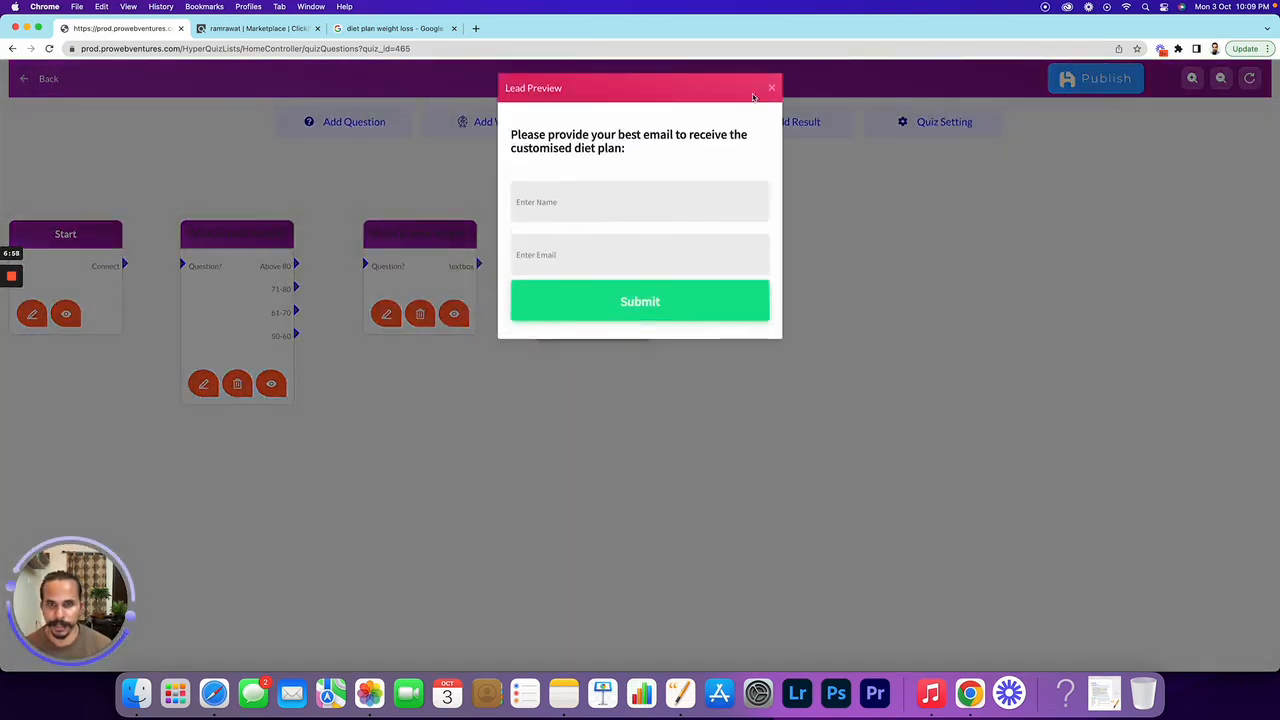
left_click(771, 88)
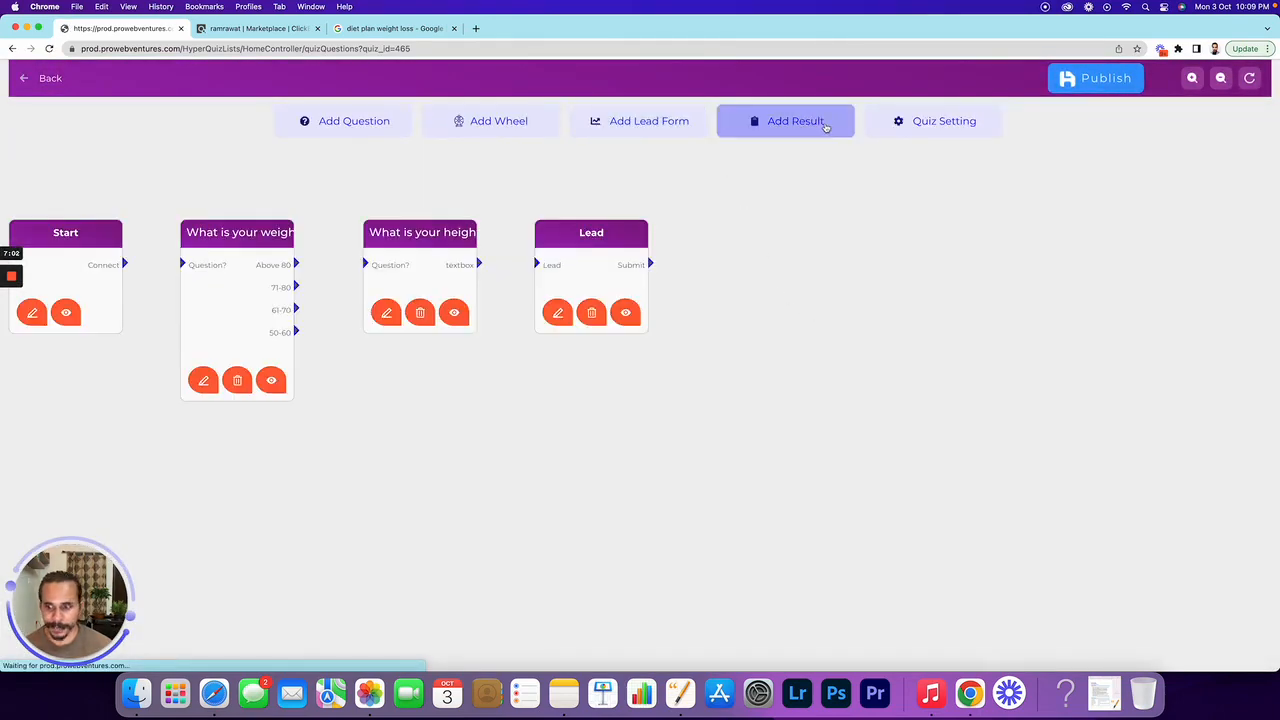
Add a Result node, place it right of the Lead node, and open its Result Form
left_click(826, 127)
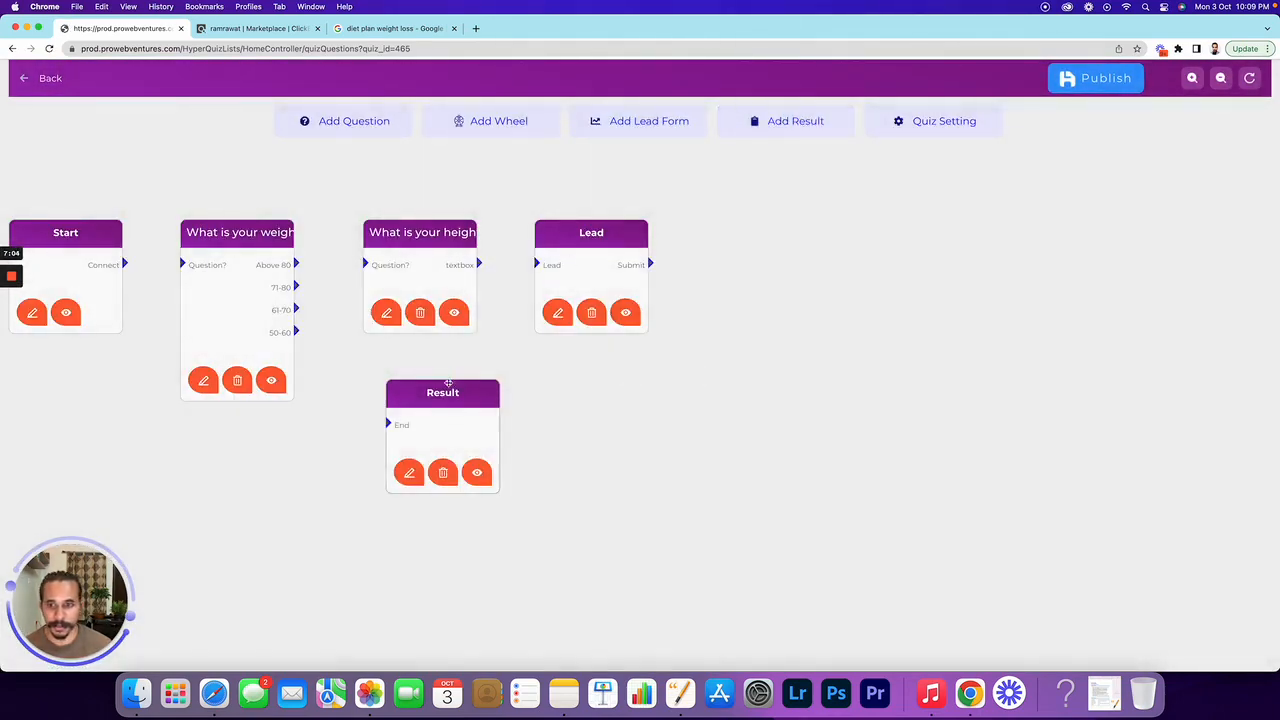
left_click_drag(448, 383, 757, 224)
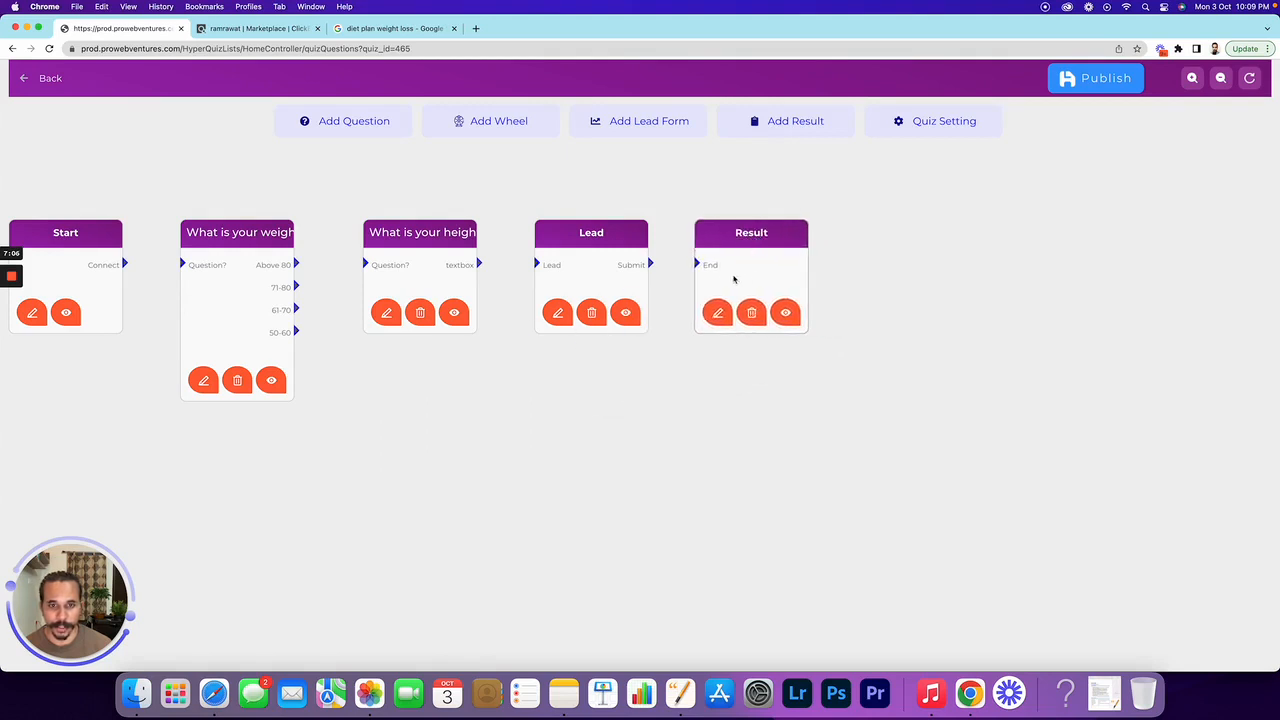
left_click(719, 315)
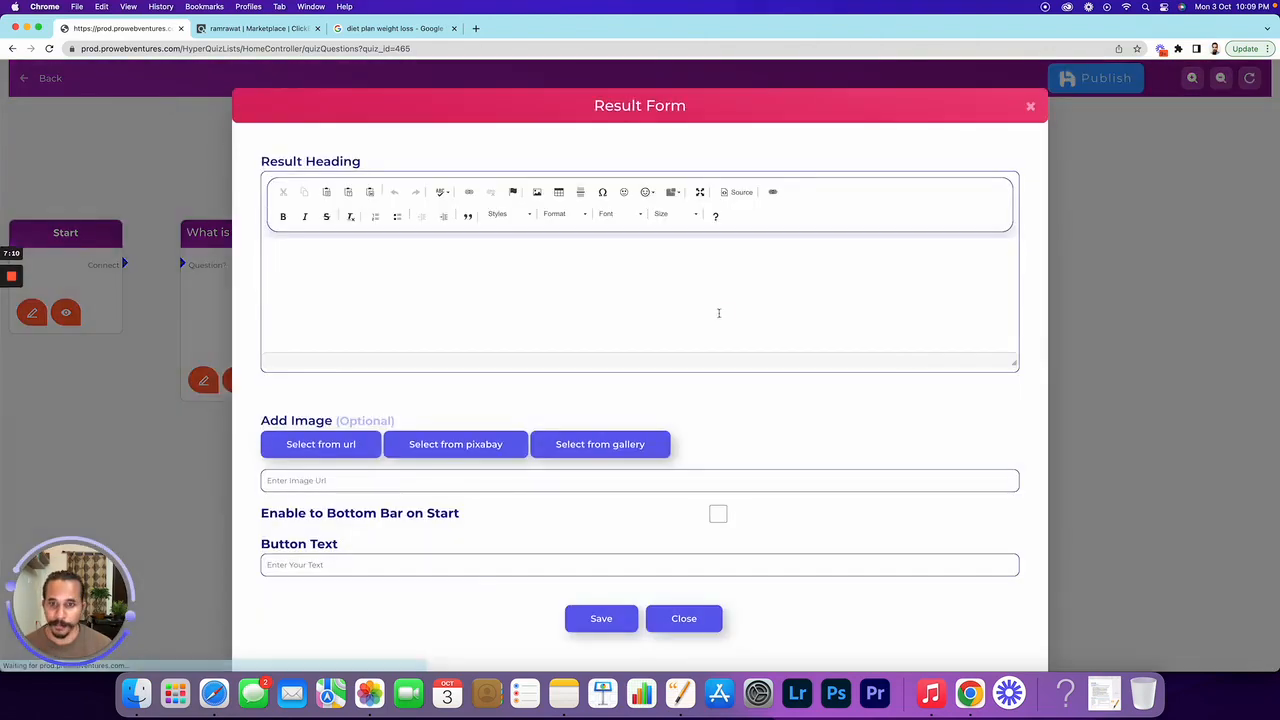
Write the Result Heading 'Thanks for signing up. You'll receive an email from' plus the FitDiet sender address
left_click(516, 297)
type("Thanks")
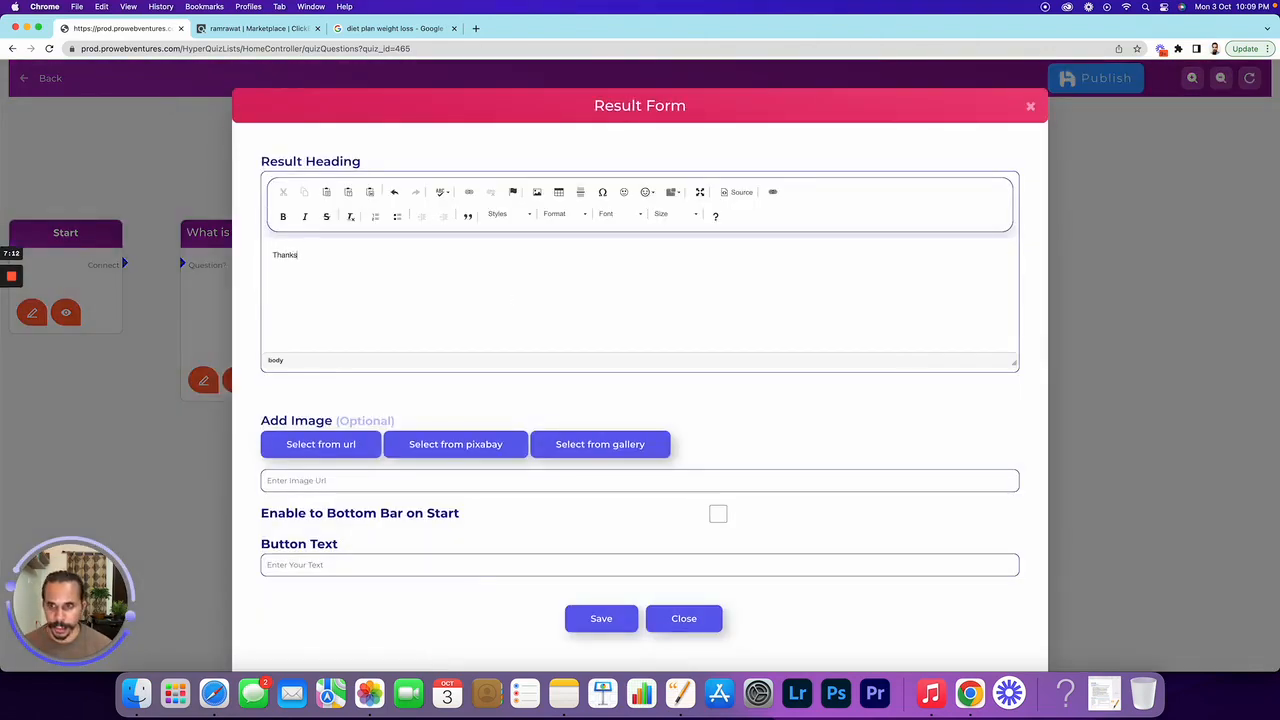
type(" for singing")
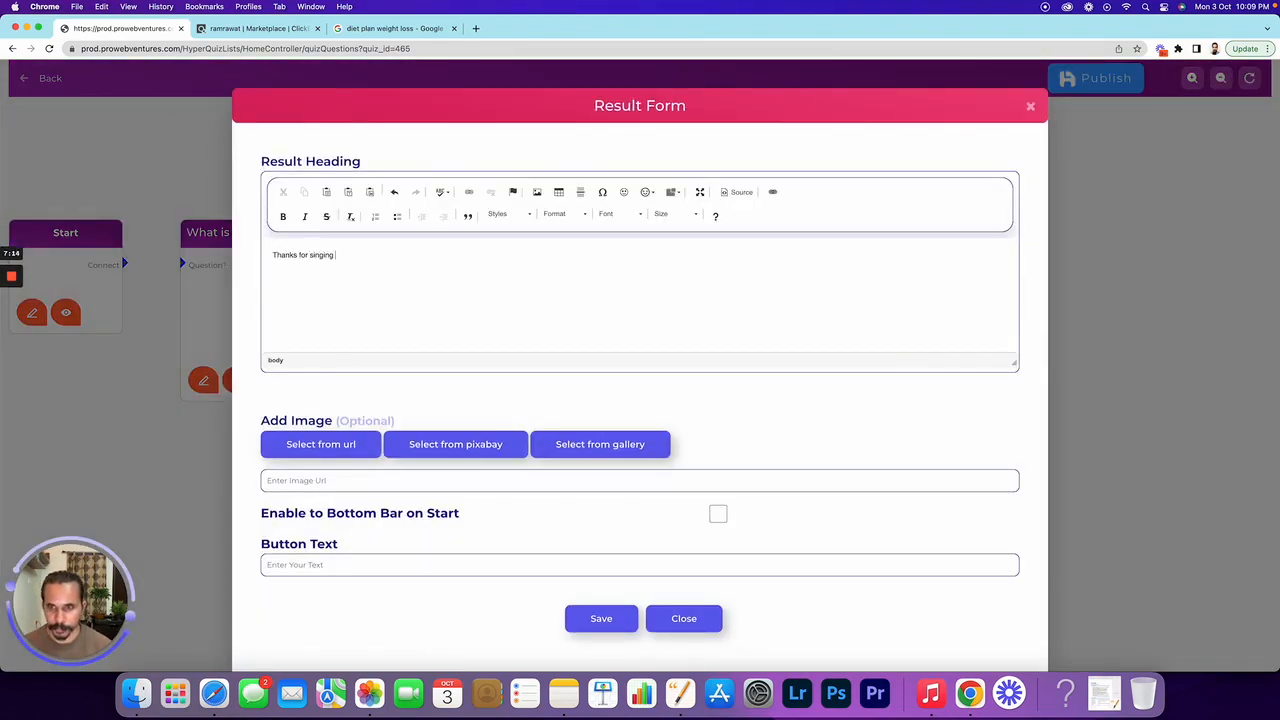
key("BackSpace")
key("BackSpace")
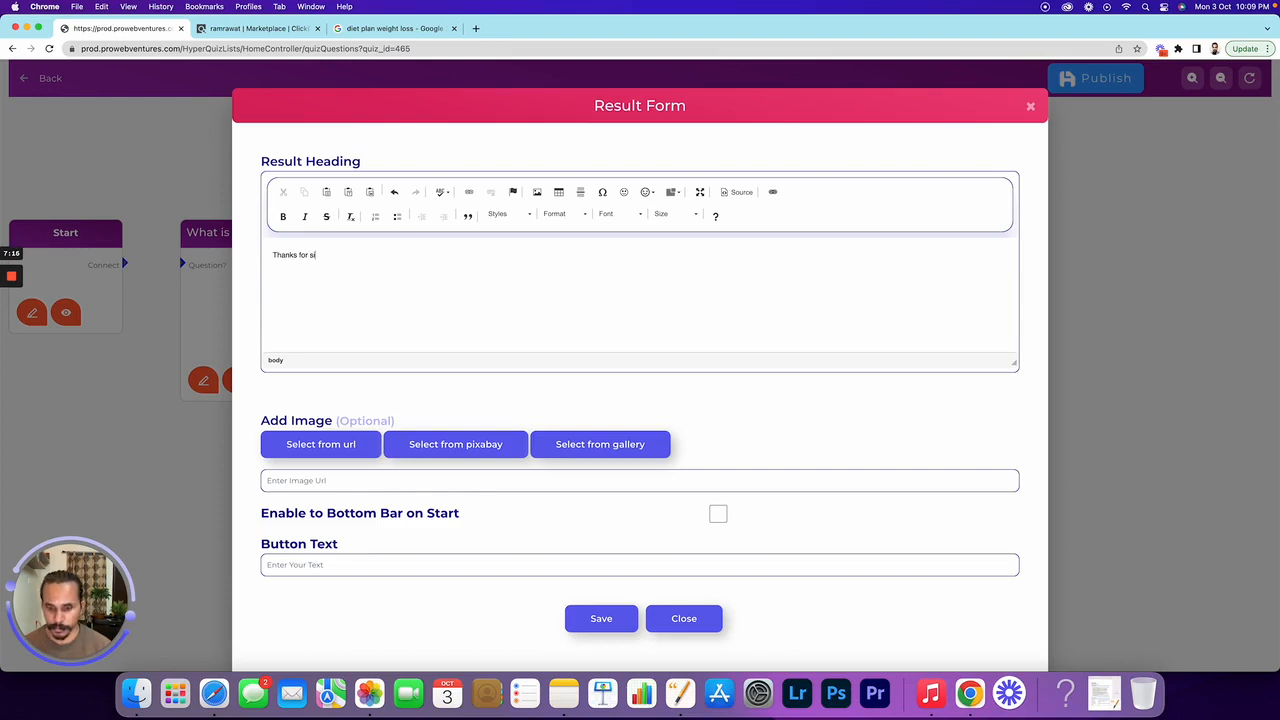
type("gning up. You")
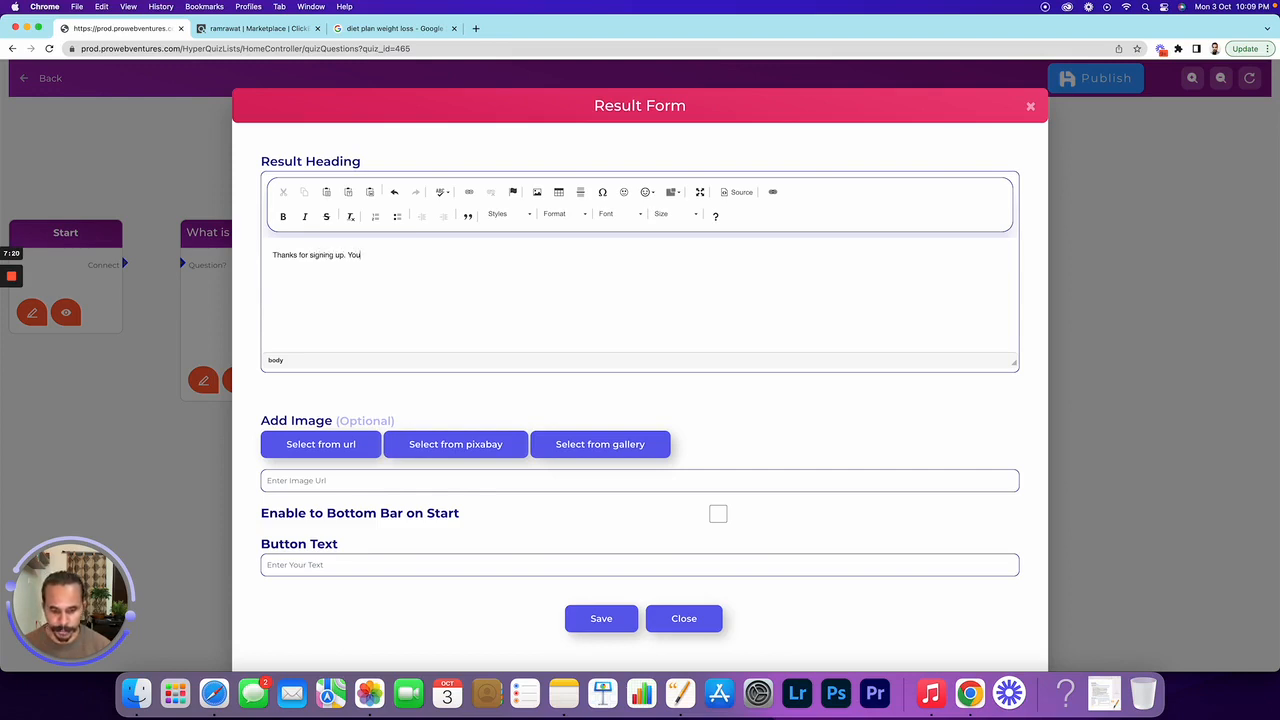
type("'ll recei")
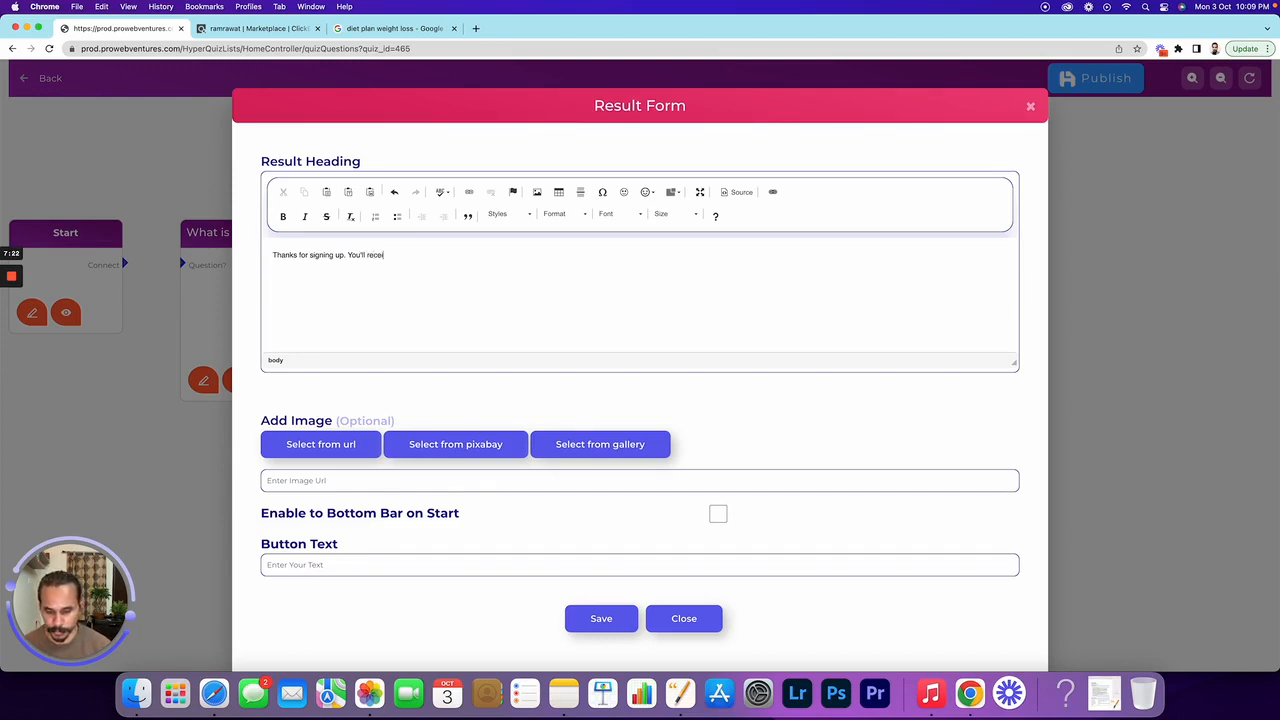
type("ve an email from")
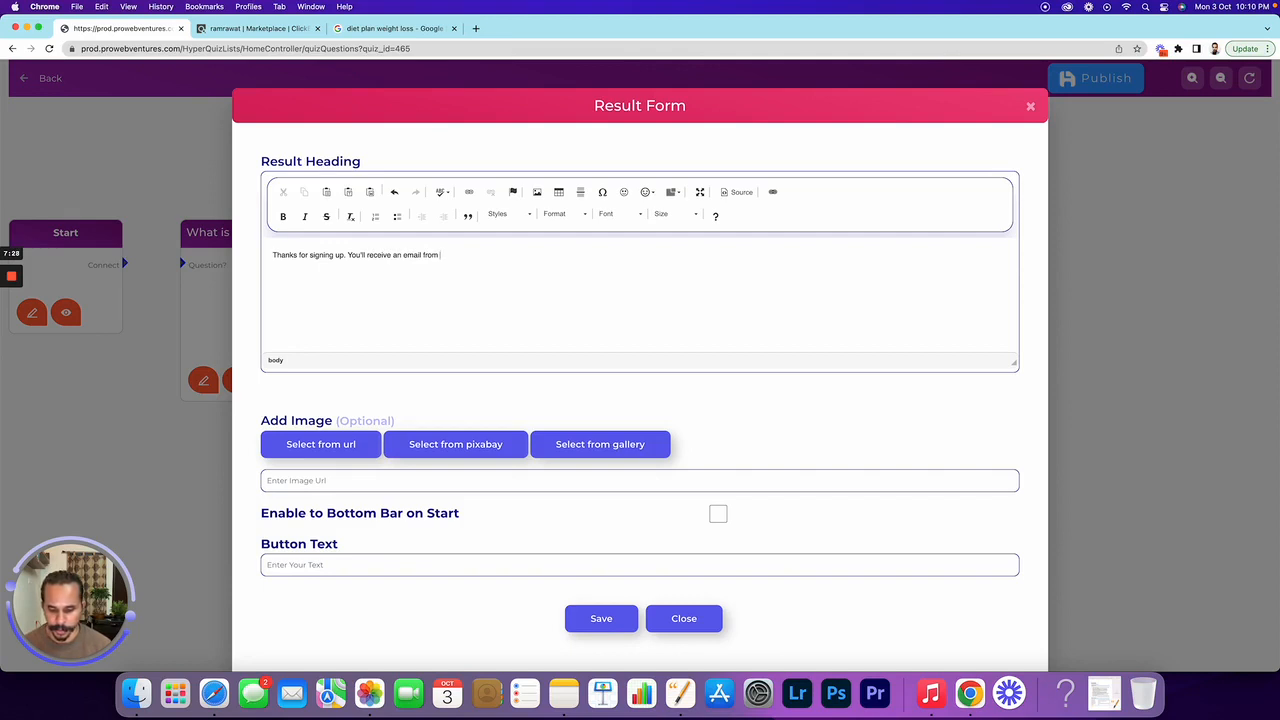
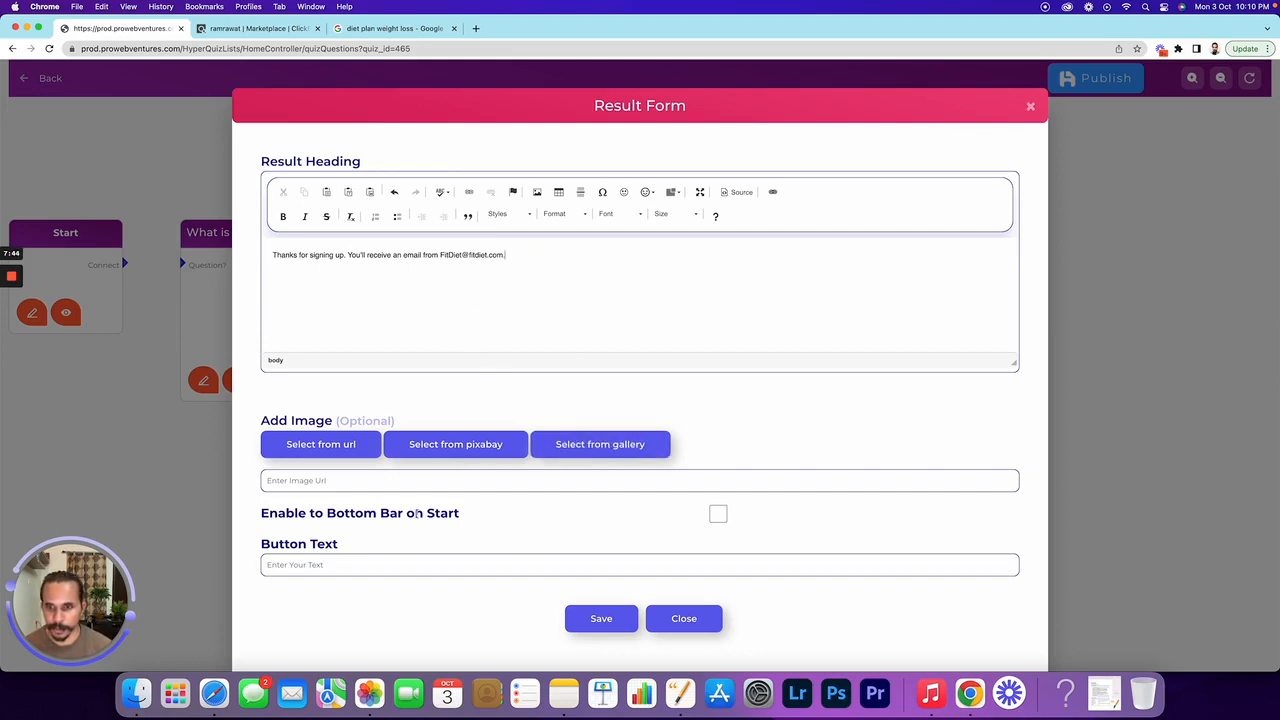
Format the result heading as Heading 2 and make the FitDiet email address bold
left_click(560, 213)
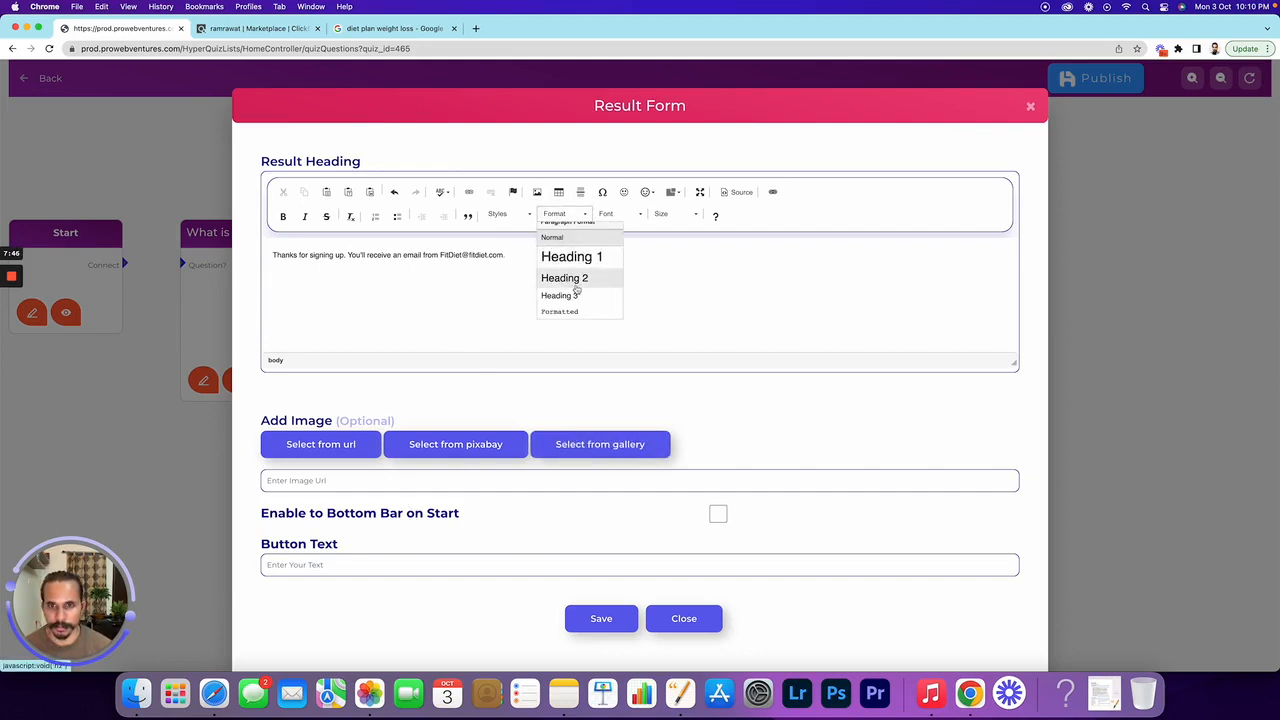
left_click(576, 283)
left_click_drag(622, 256, 524, 256)
key("super+b")
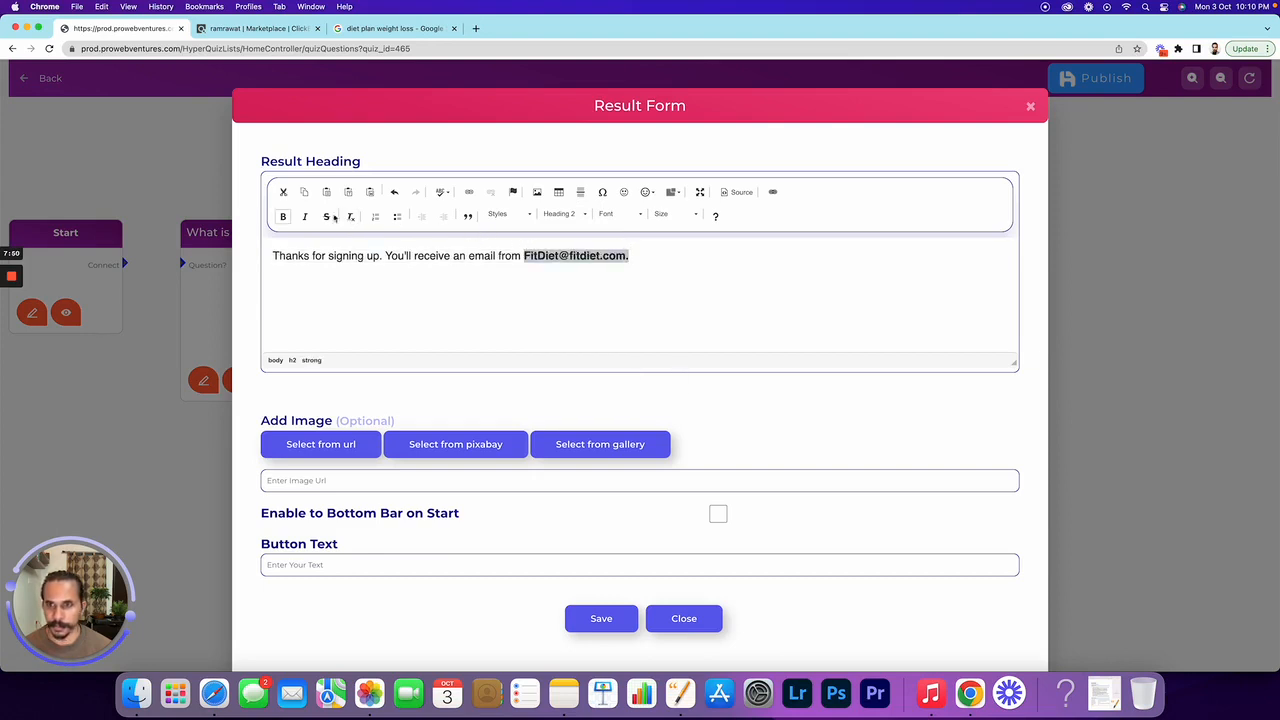
left_click(485, 289)
scroll(628, 362, "down", 1)
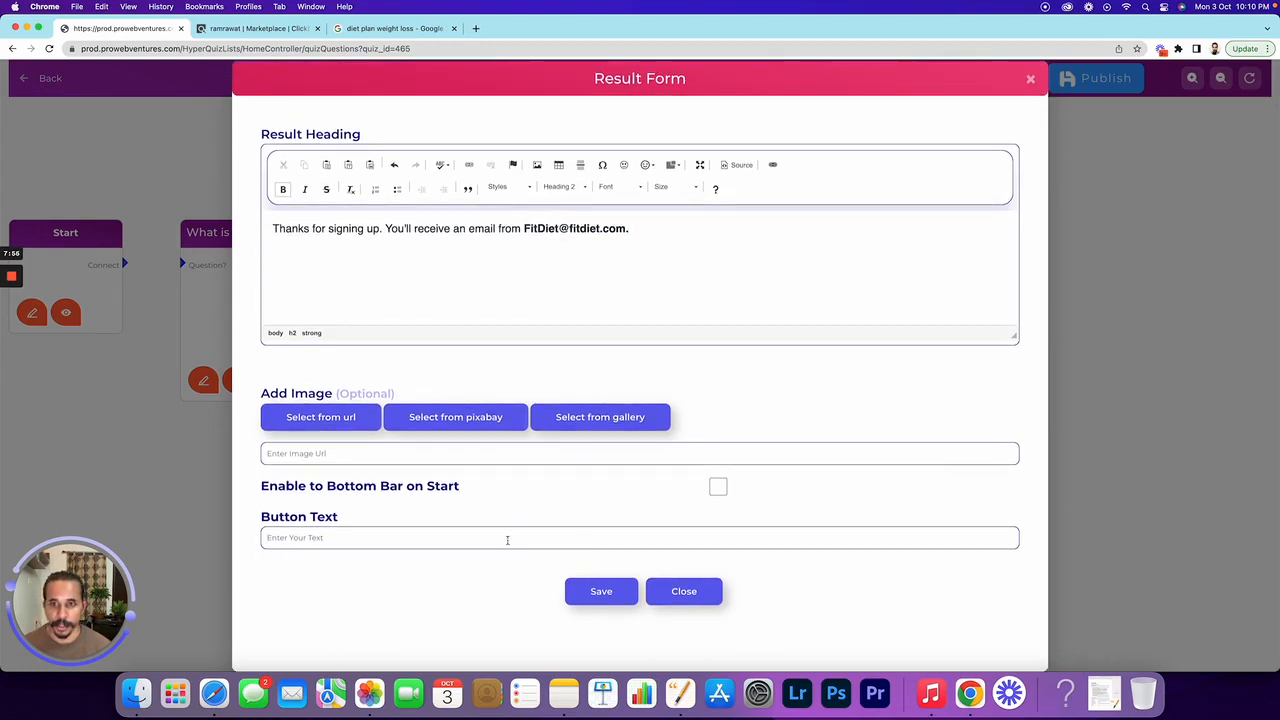
left_click(507, 540)
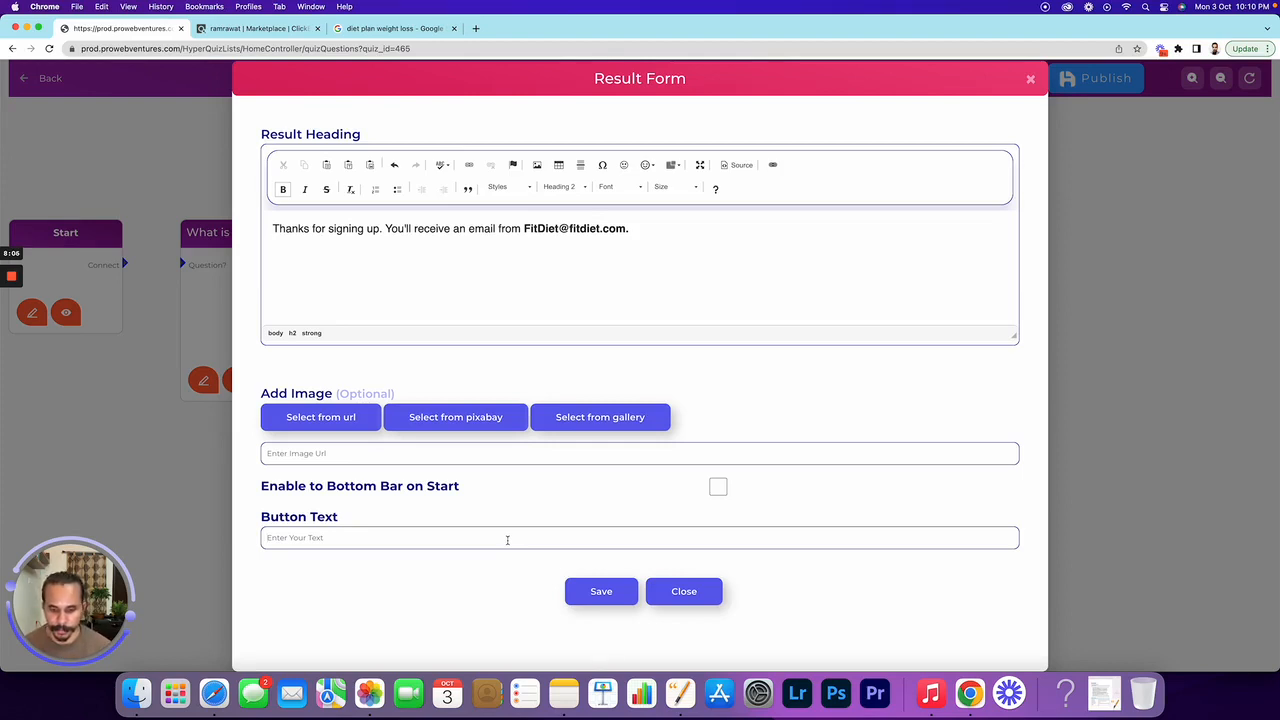
Enter the button text 'Thanks, Please Provide More Information' and save the Result Form
type("Thanks")
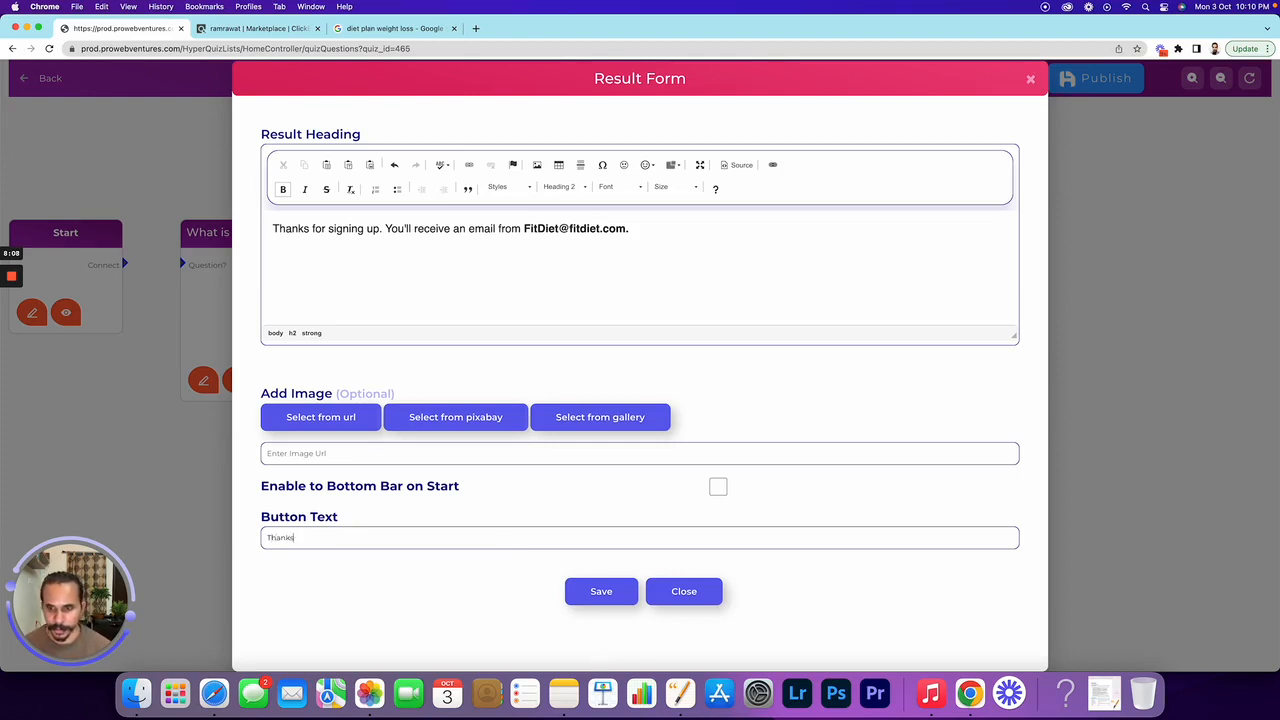
type(", Please")
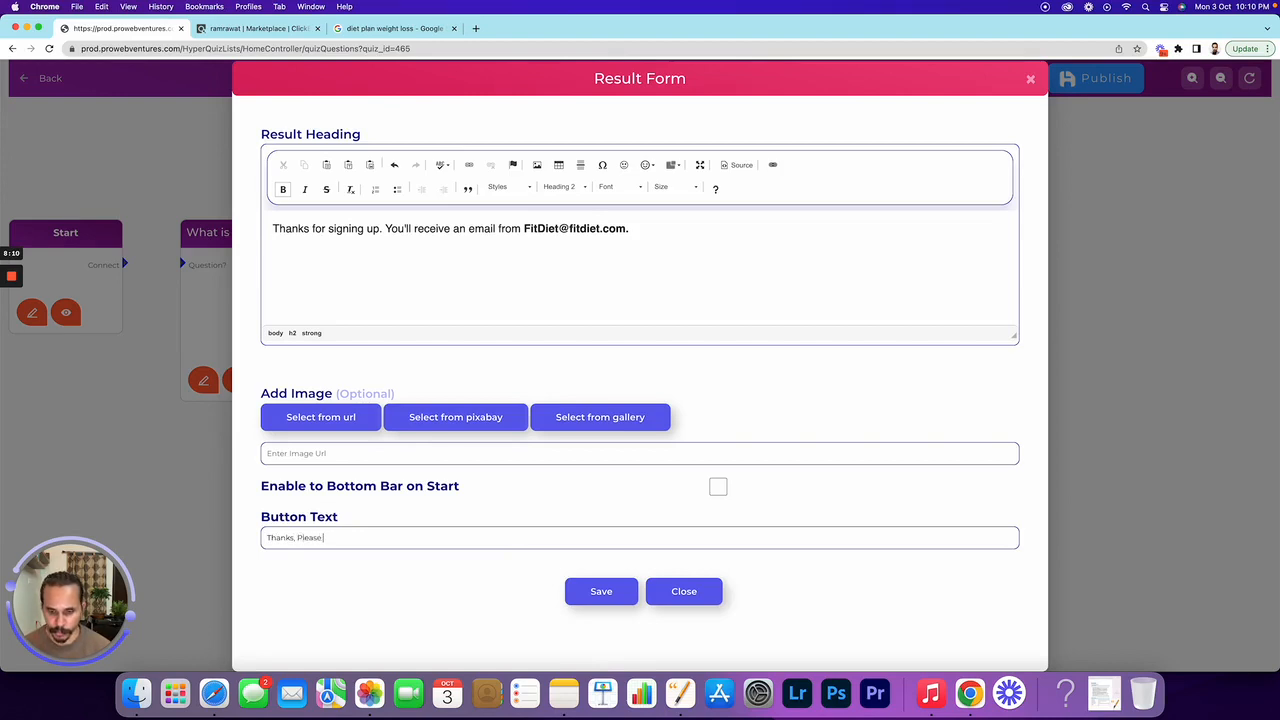
type(" Proivide")
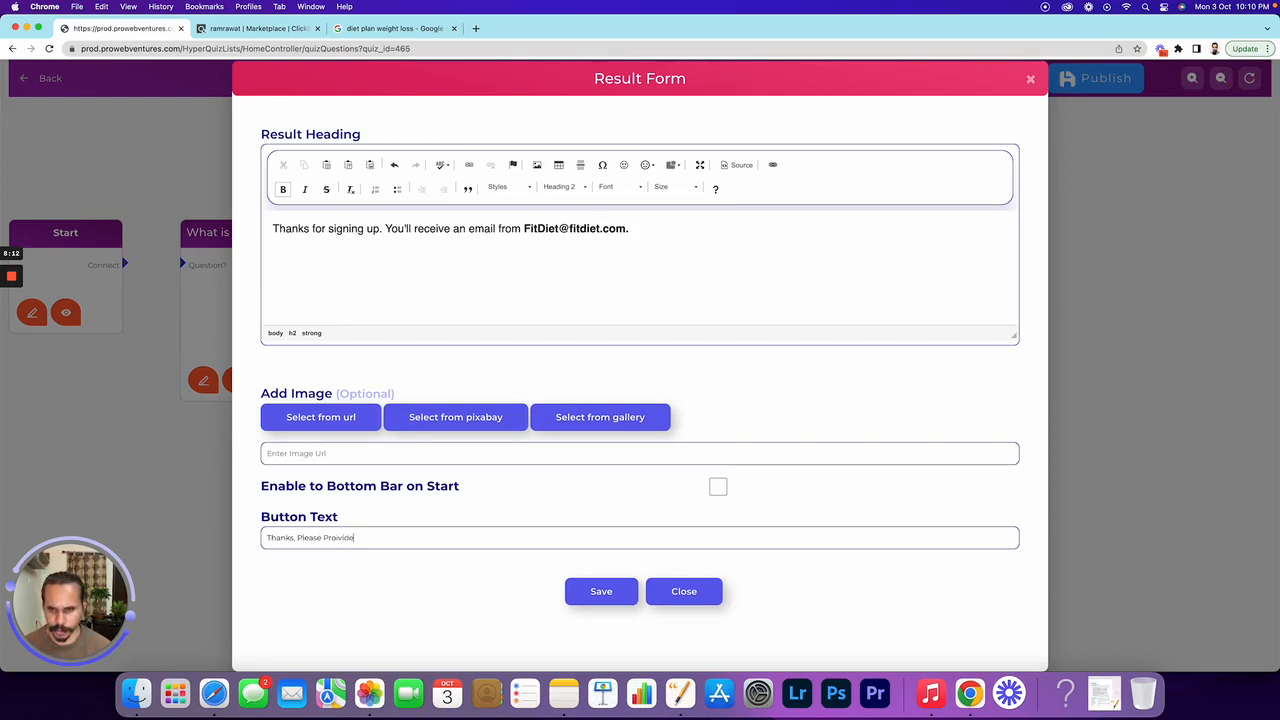
key("BackSpace")
key("BackSpace")
key("BackSpace")
key("BackSpace")
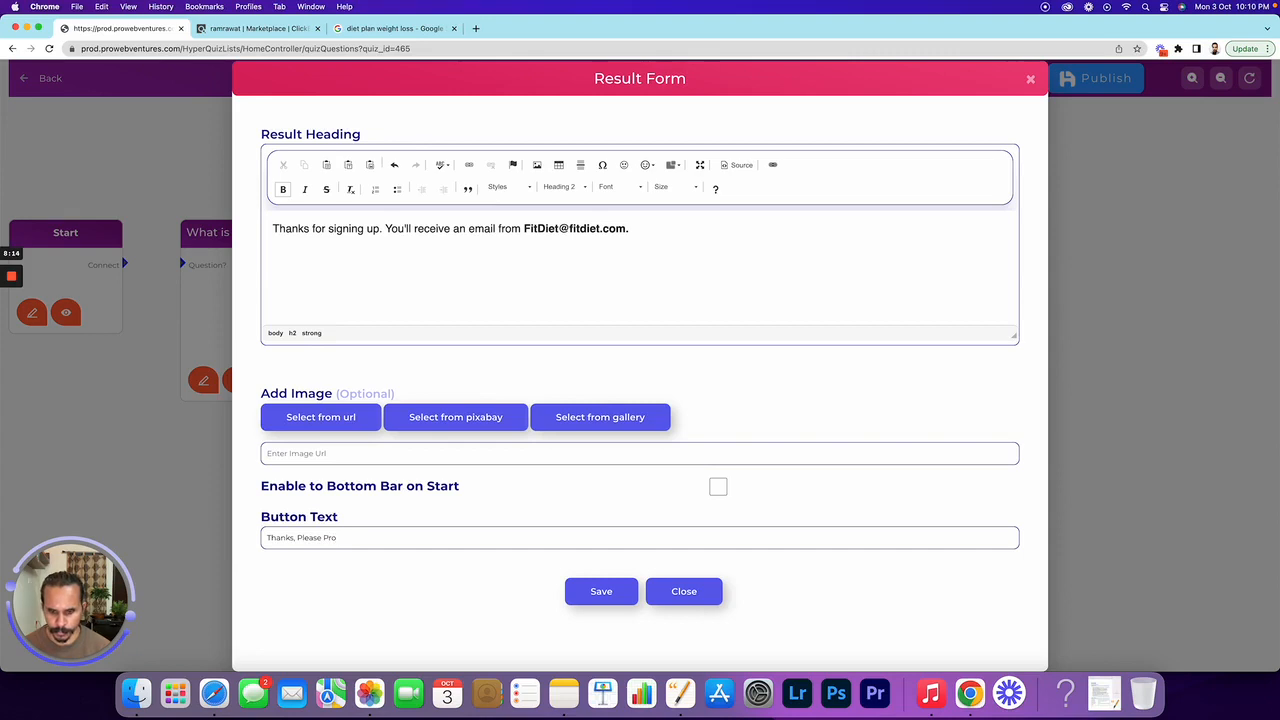
type("vide More In")
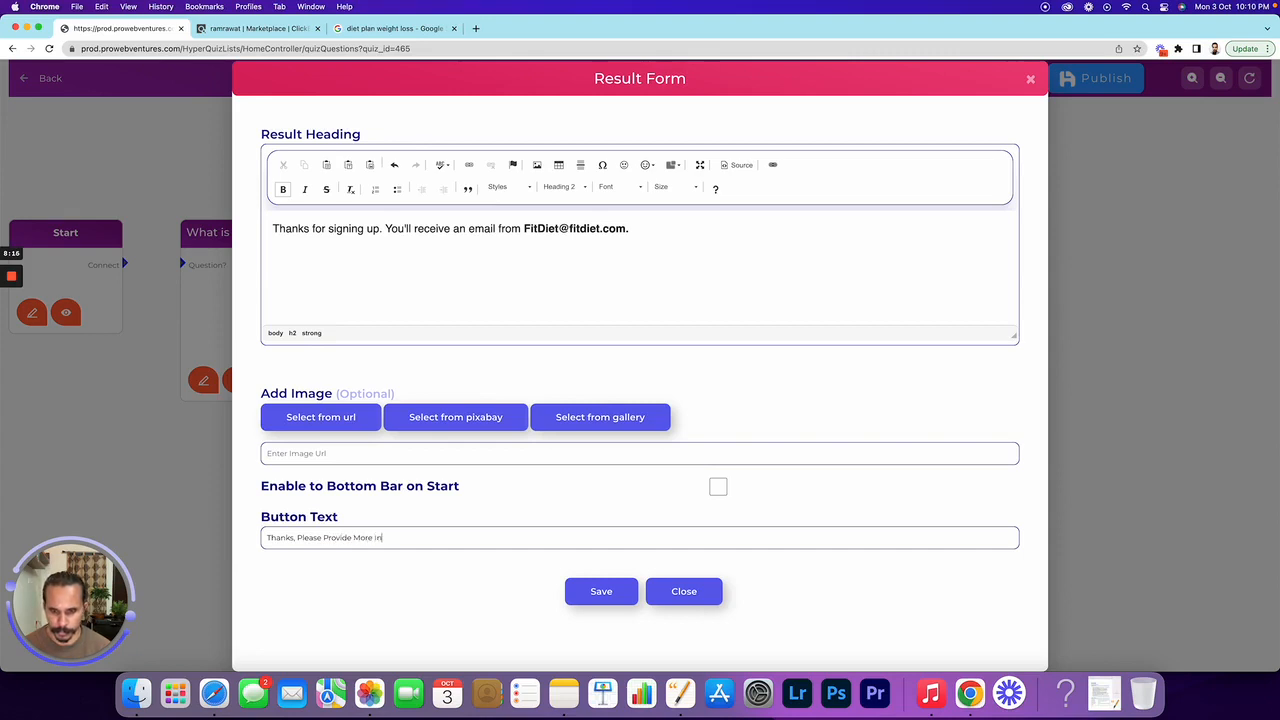
type("formation...")
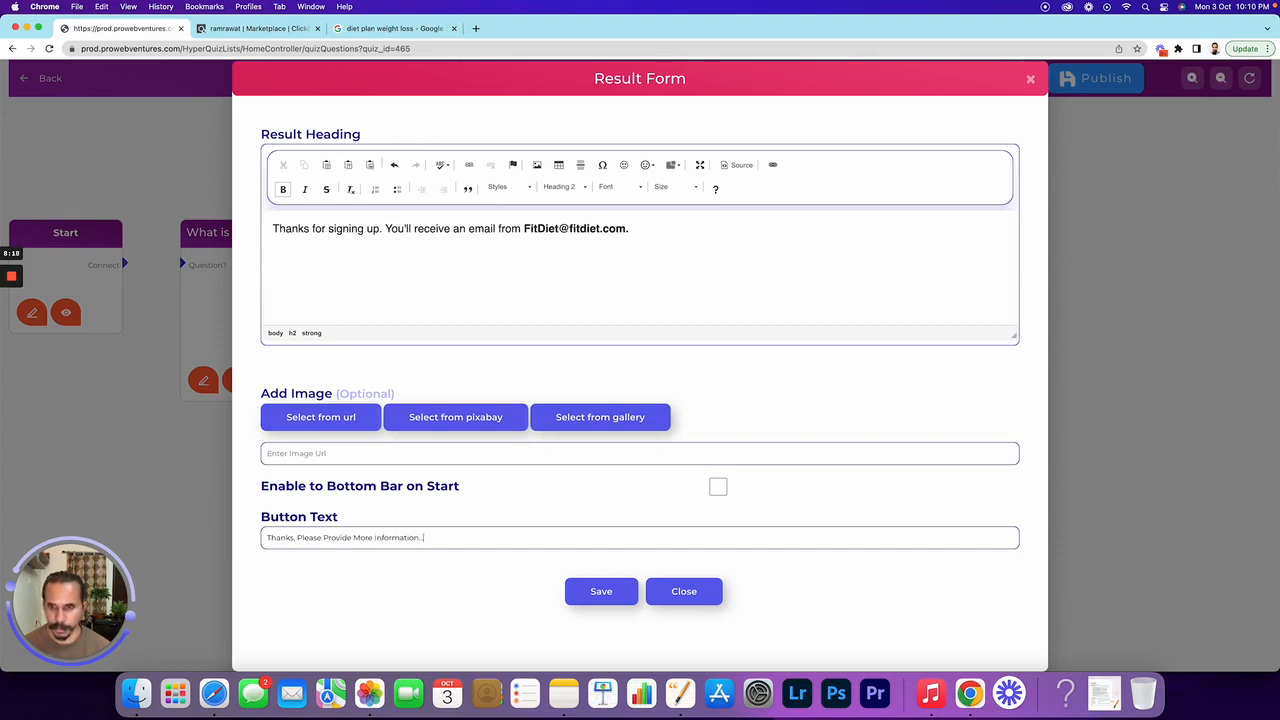
left_click(611, 593)
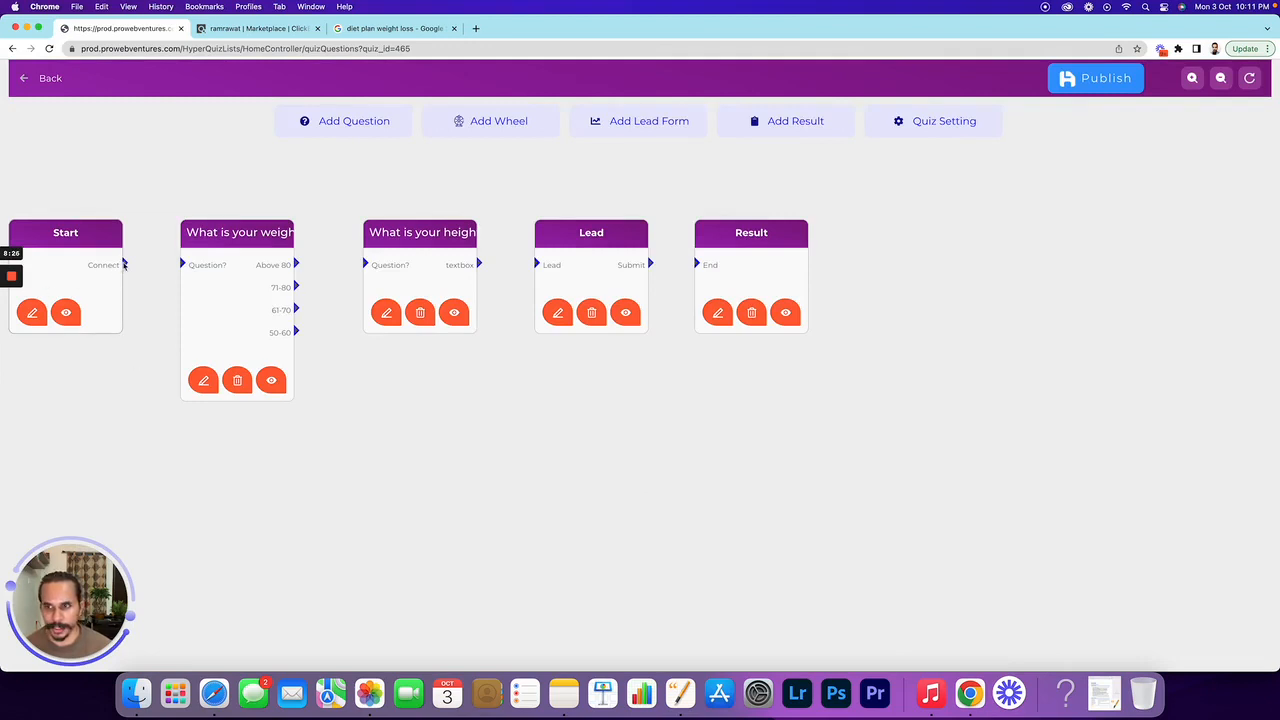
Link Start to weight, answers 61-70, 50-60, 71-80 to height, height to Lead, Submit to Result
left_click_drag(124, 264, 184, 265)
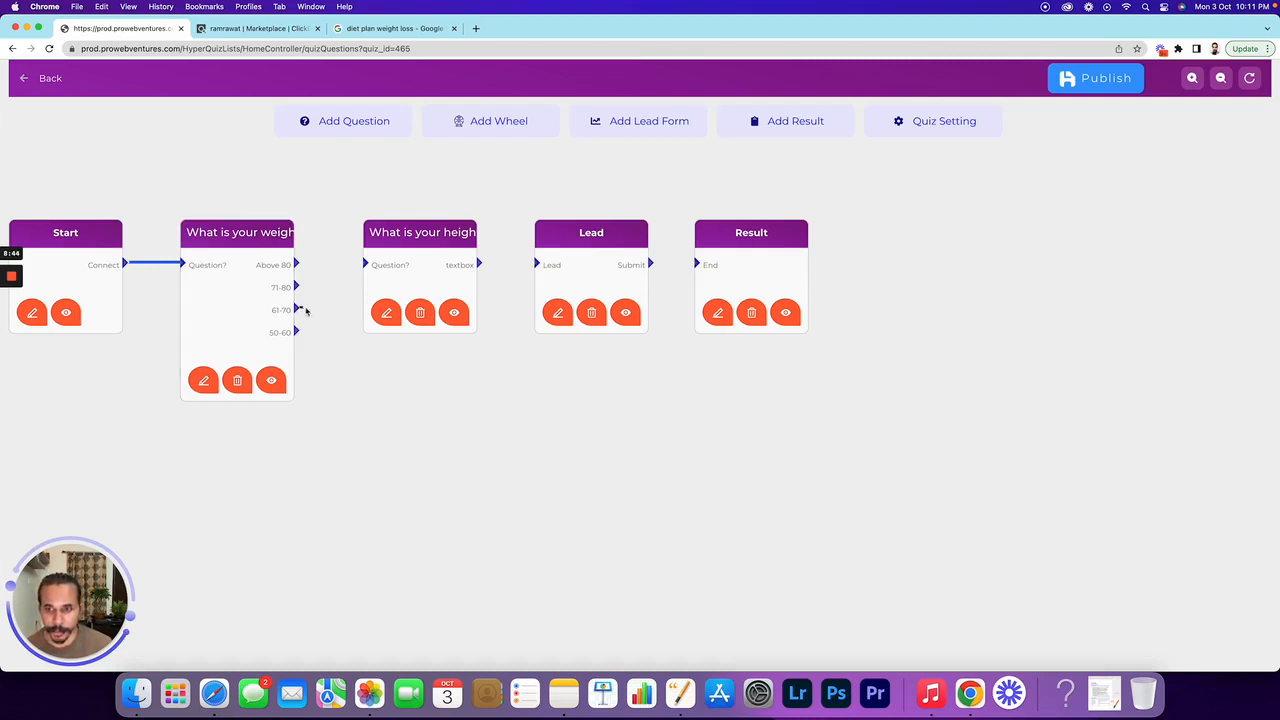
left_click_drag(296, 310, 366, 264)
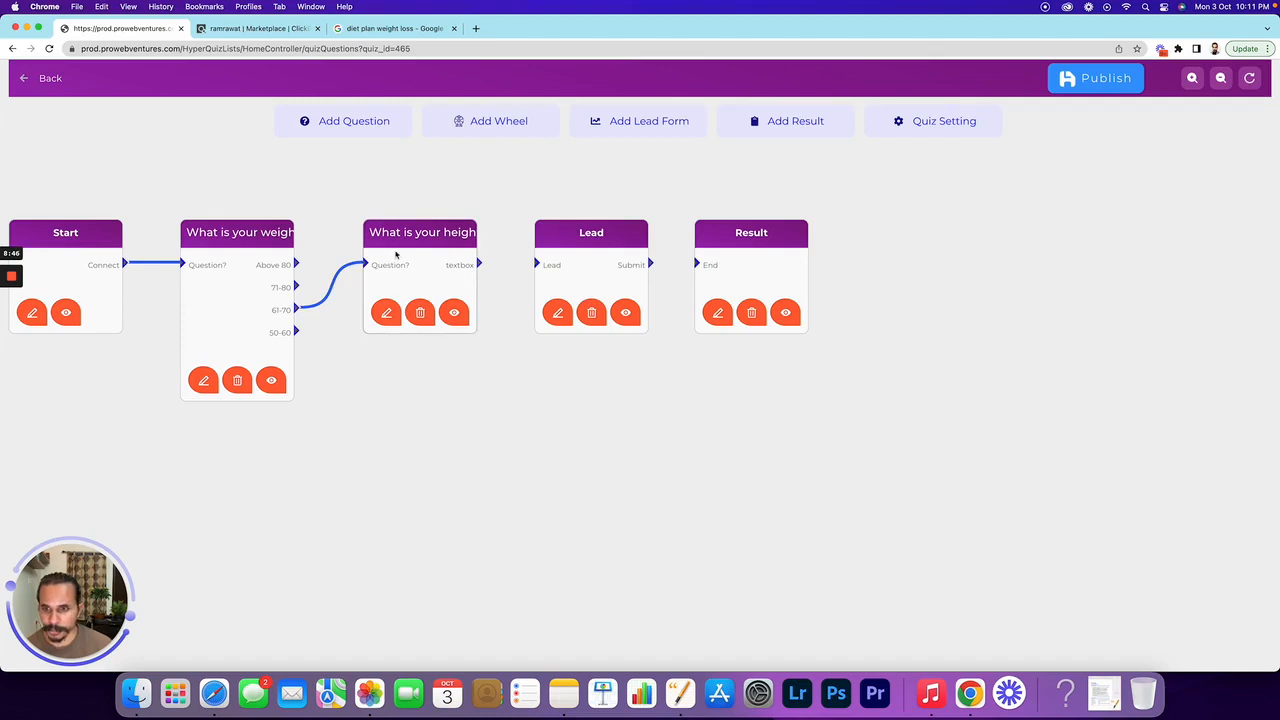
left_click_drag(297, 332, 366, 264)
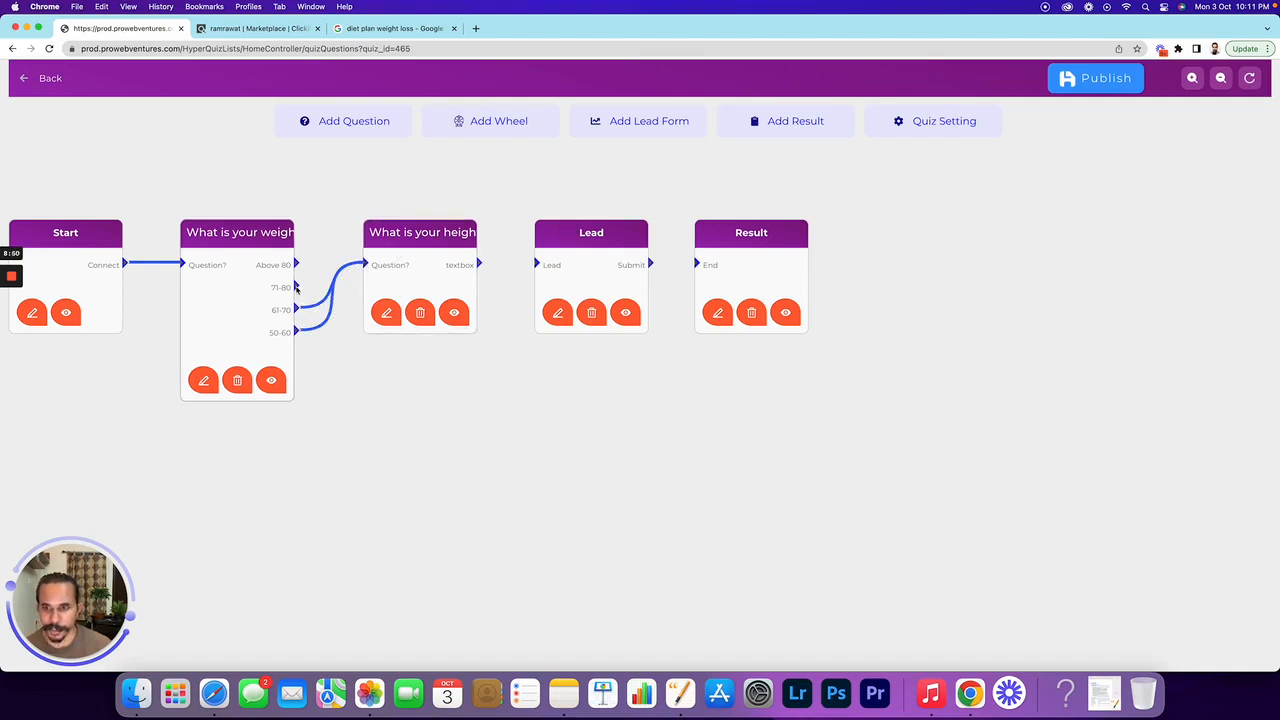
left_click_drag(297, 288, 365, 265)
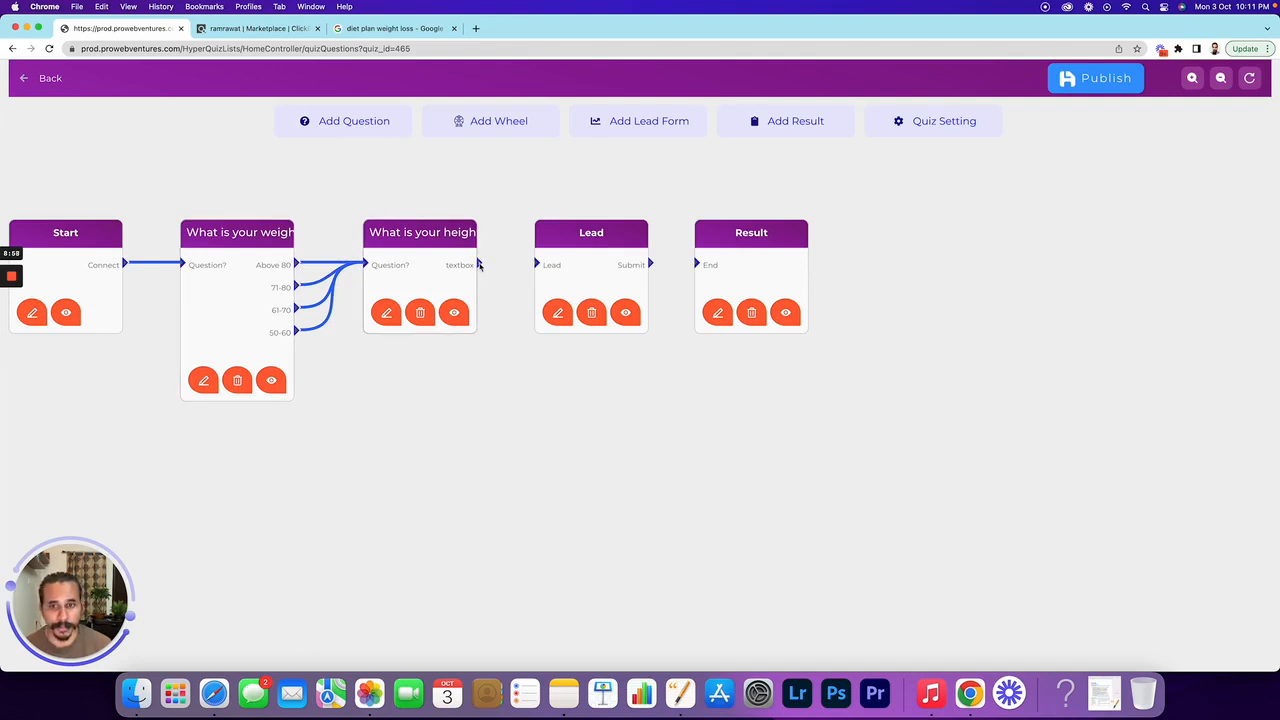
left_click_drag(479, 264, 539, 265)
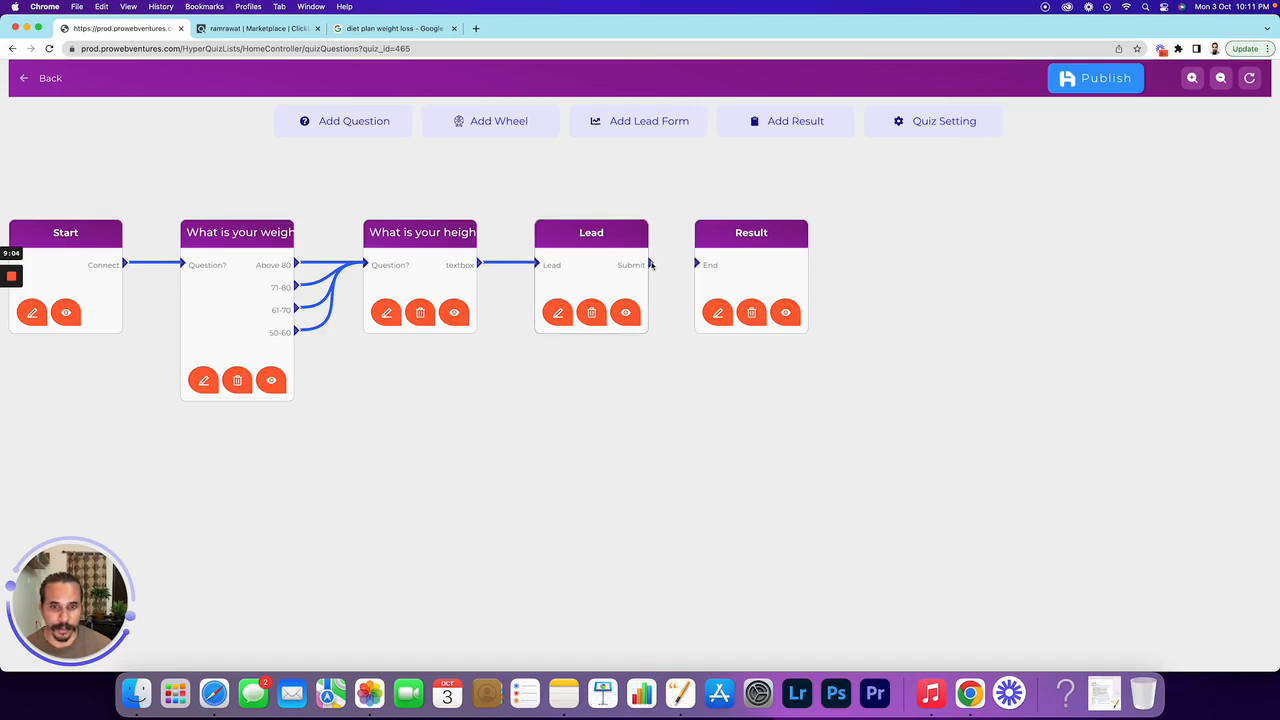
left_click_drag(651, 264, 699, 265)
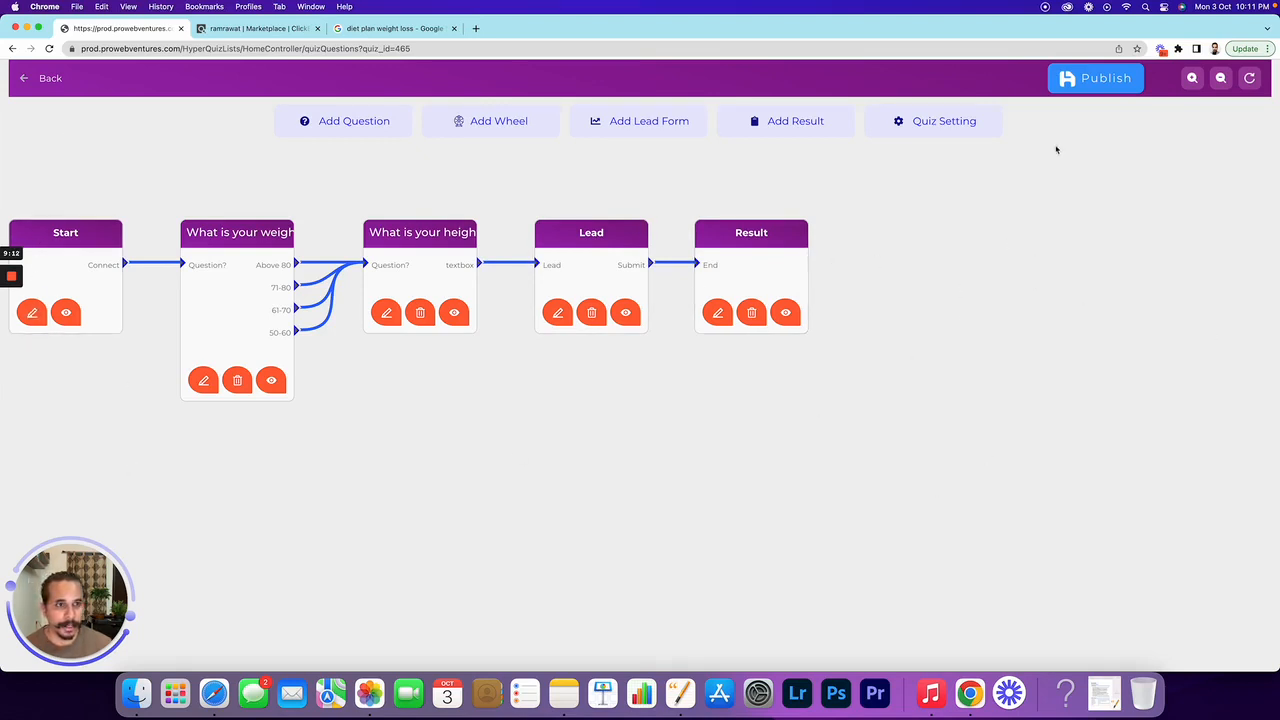
Open Quiz Setting, then switch to the ClickBank 'weight loss' marketplace results
left_click(943, 124)
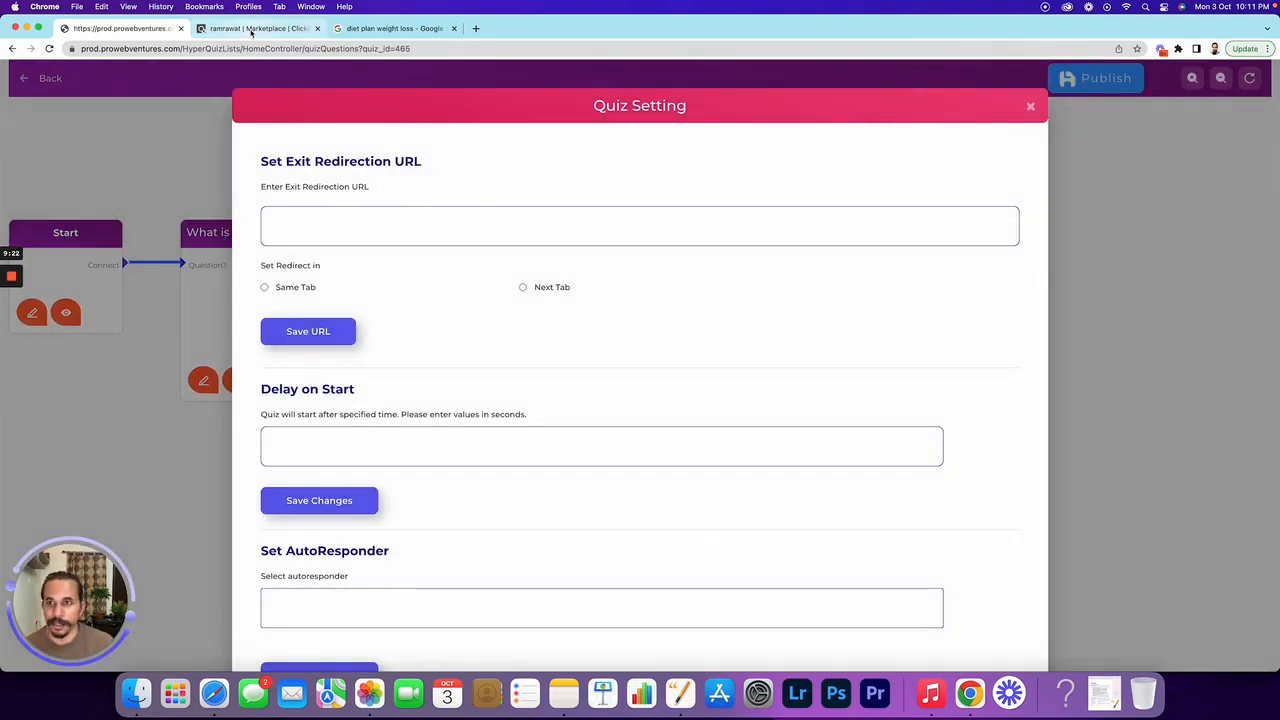
left_click(255, 28)
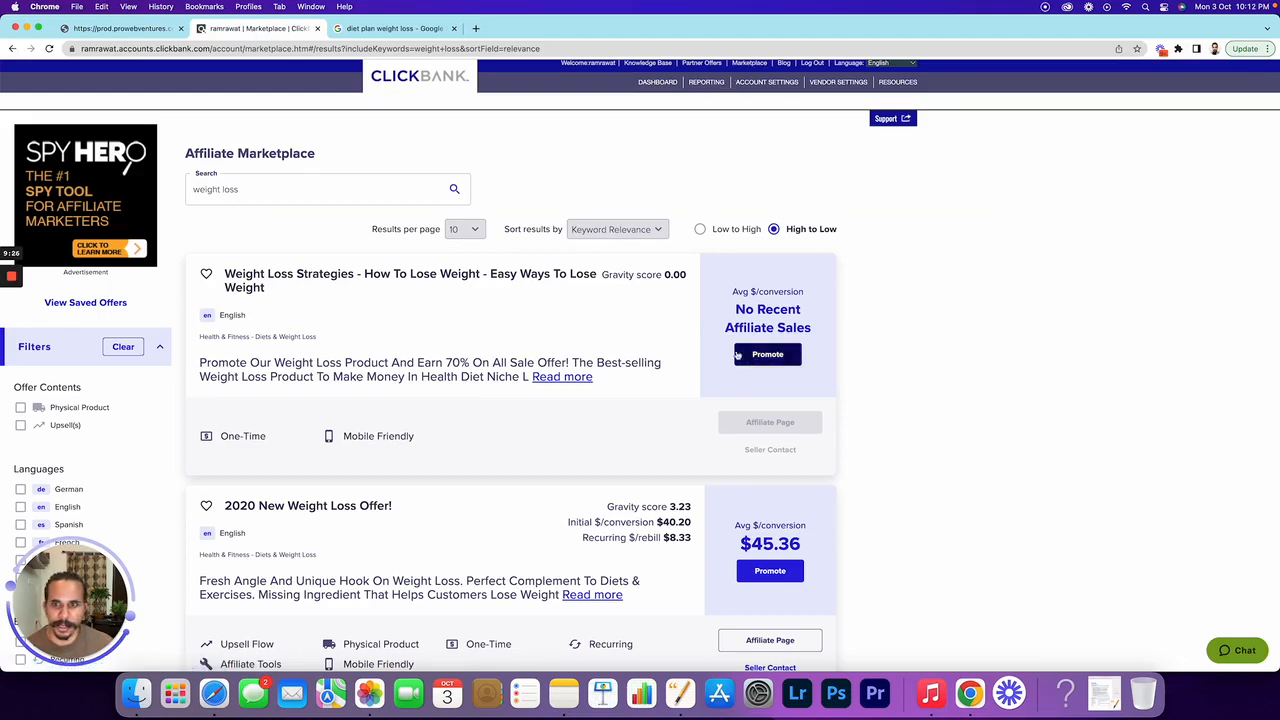
Create a HopLink with tracking ID dietplan01 for the first weight loss offer and copy it
left_click(255, 188)
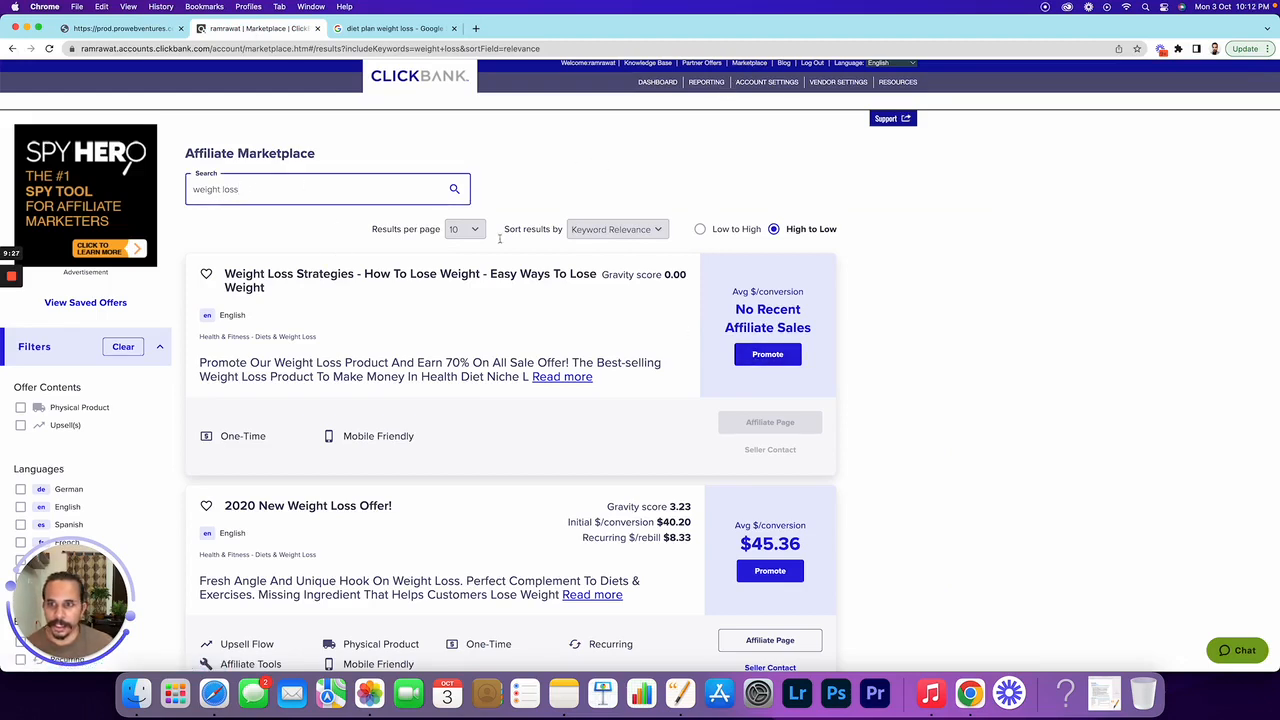
left_click(768, 354)
left_click(540, 409)
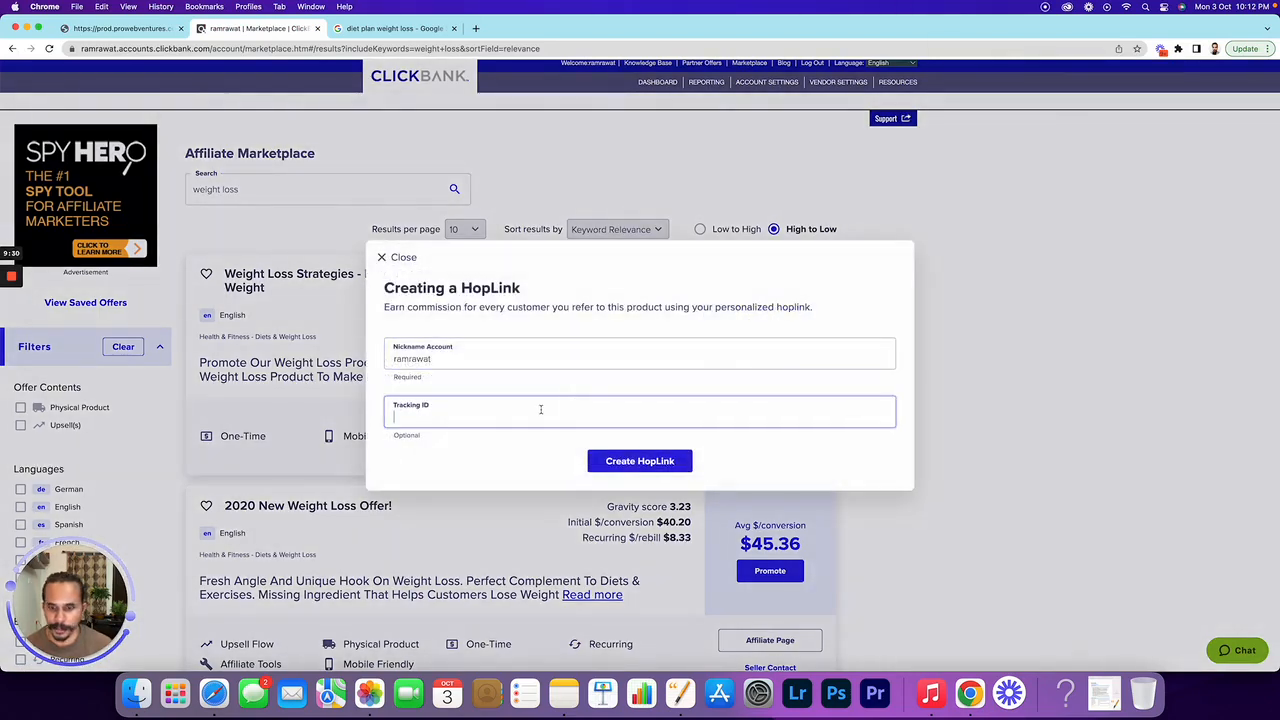
type("die")
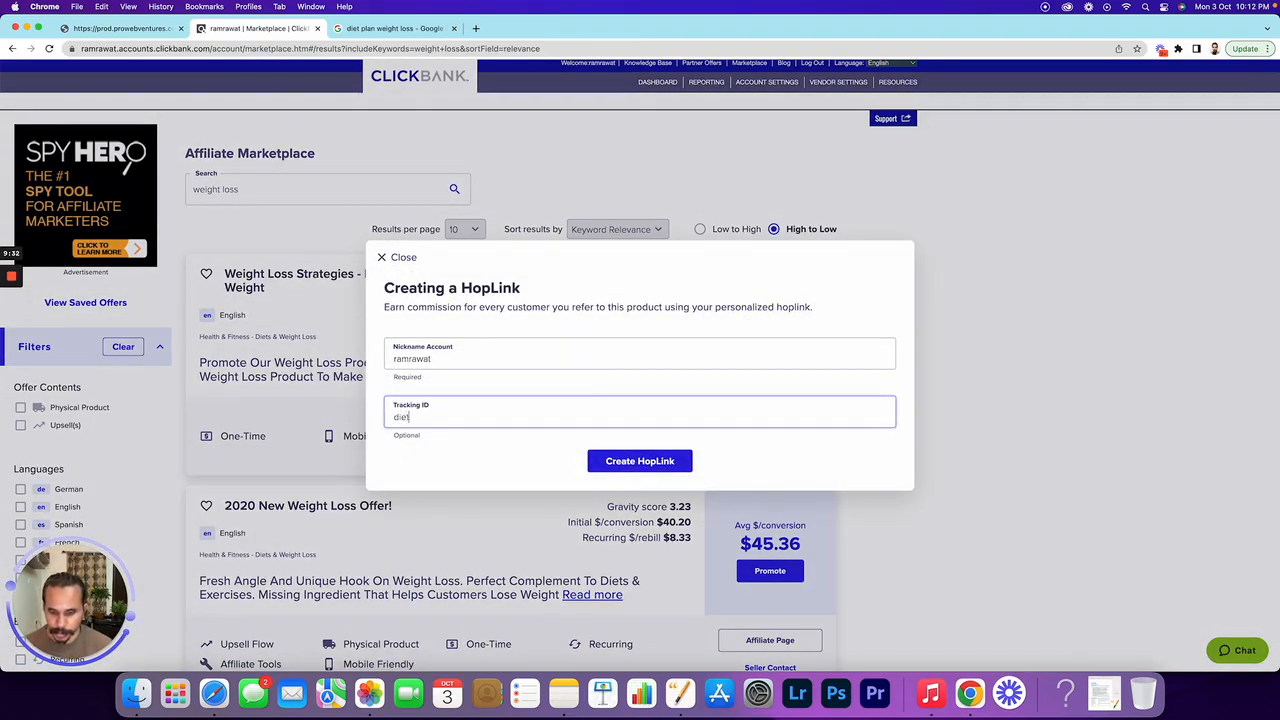
type("t")
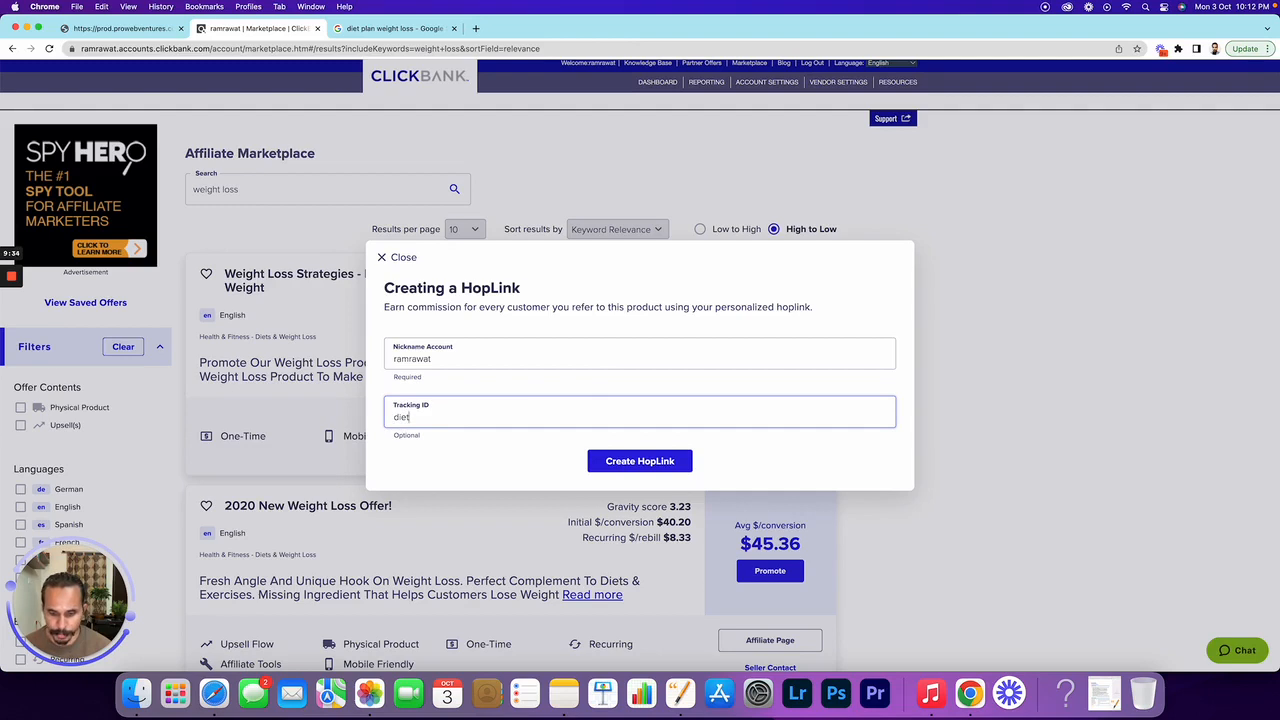
type("plan01")
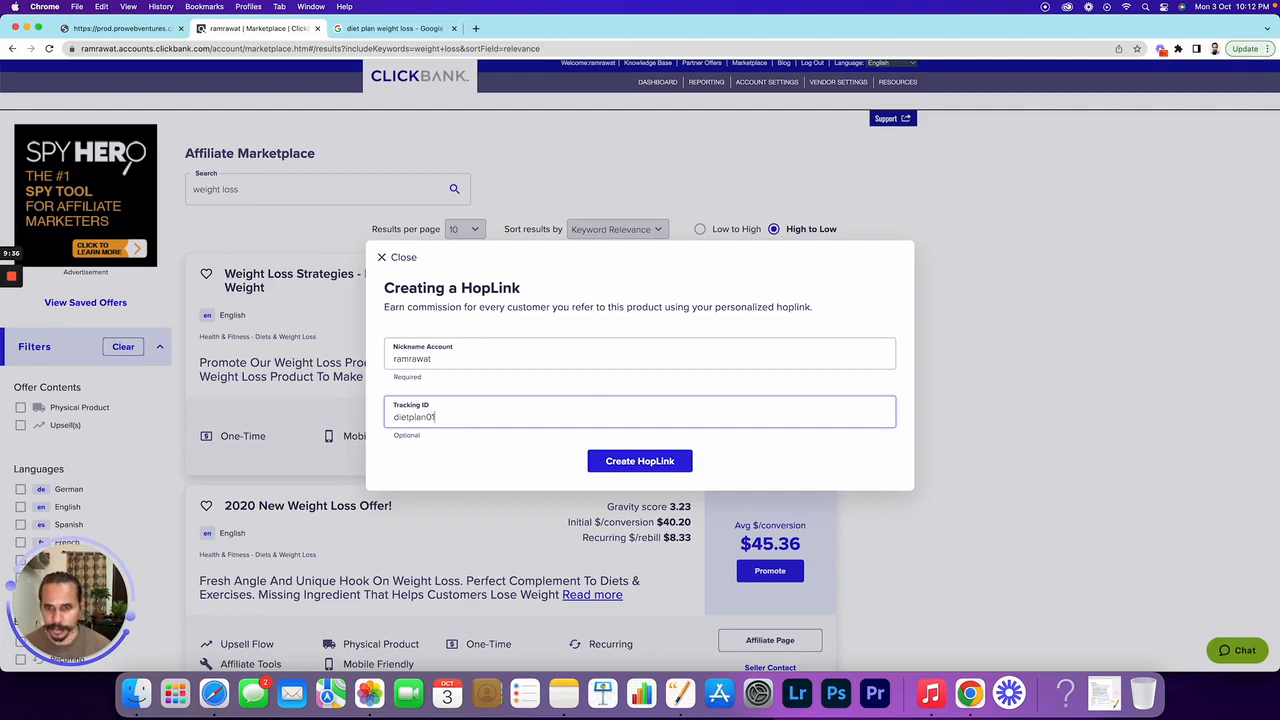
left_click(654, 471)
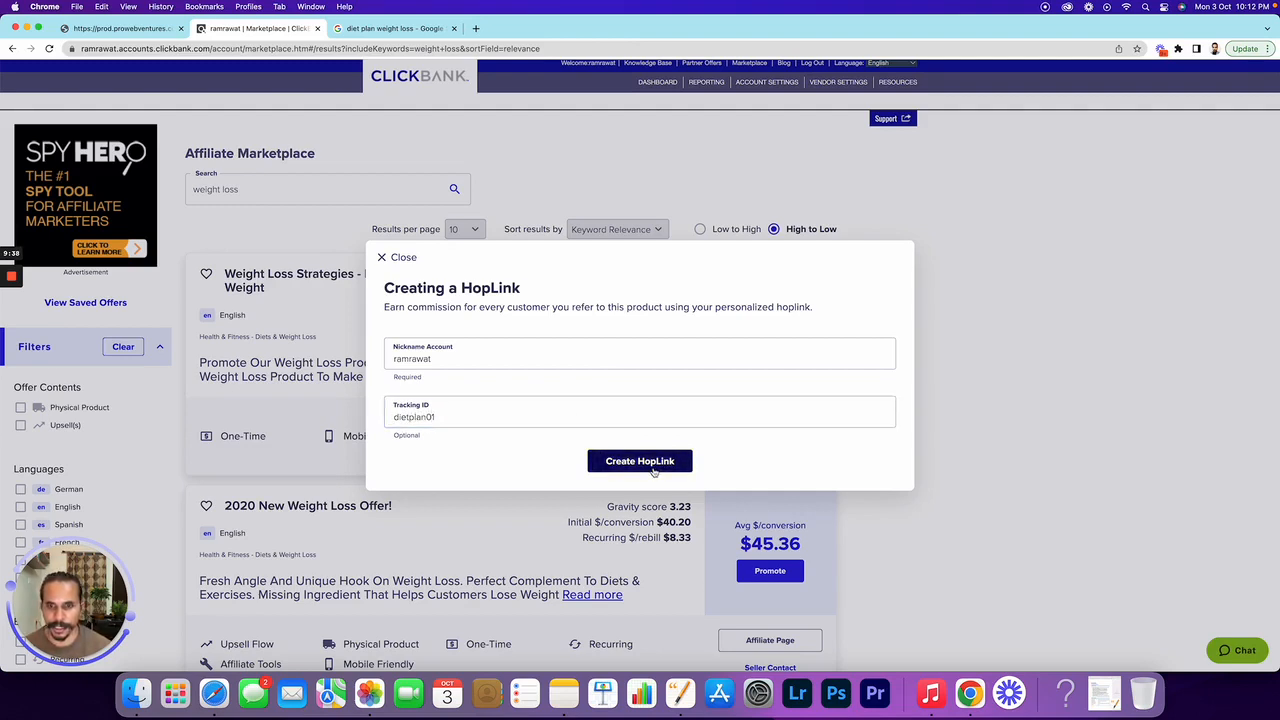
left_click(860, 485)
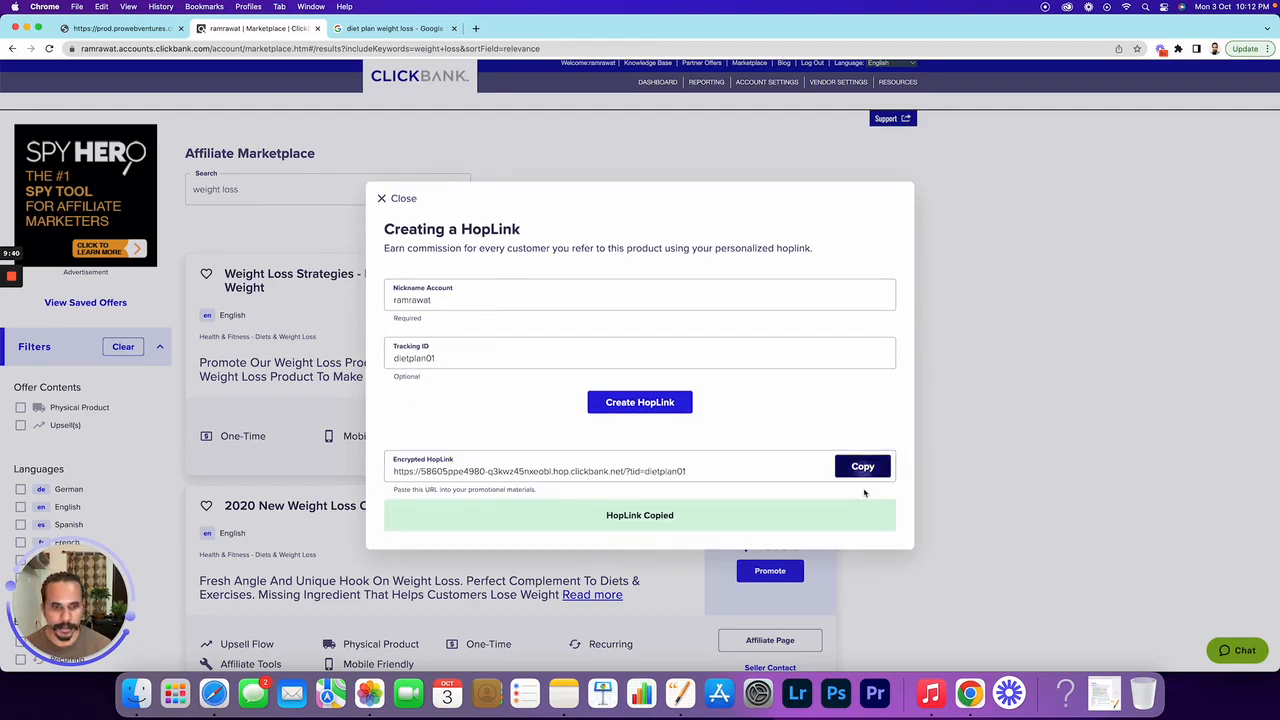
left_click(143, 33)
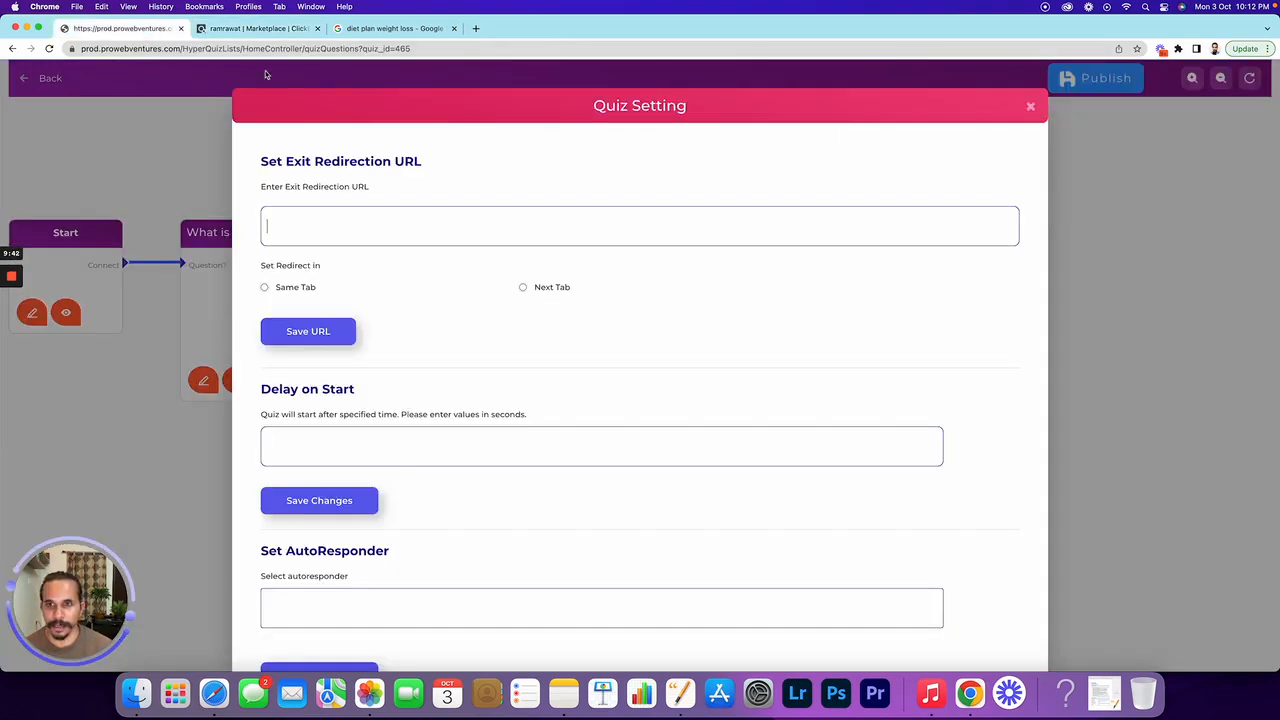
Set the pasted HopLink as the exit redirection URL opening in Next Tab, and save it
left_click(353, 222)
key("super+v")
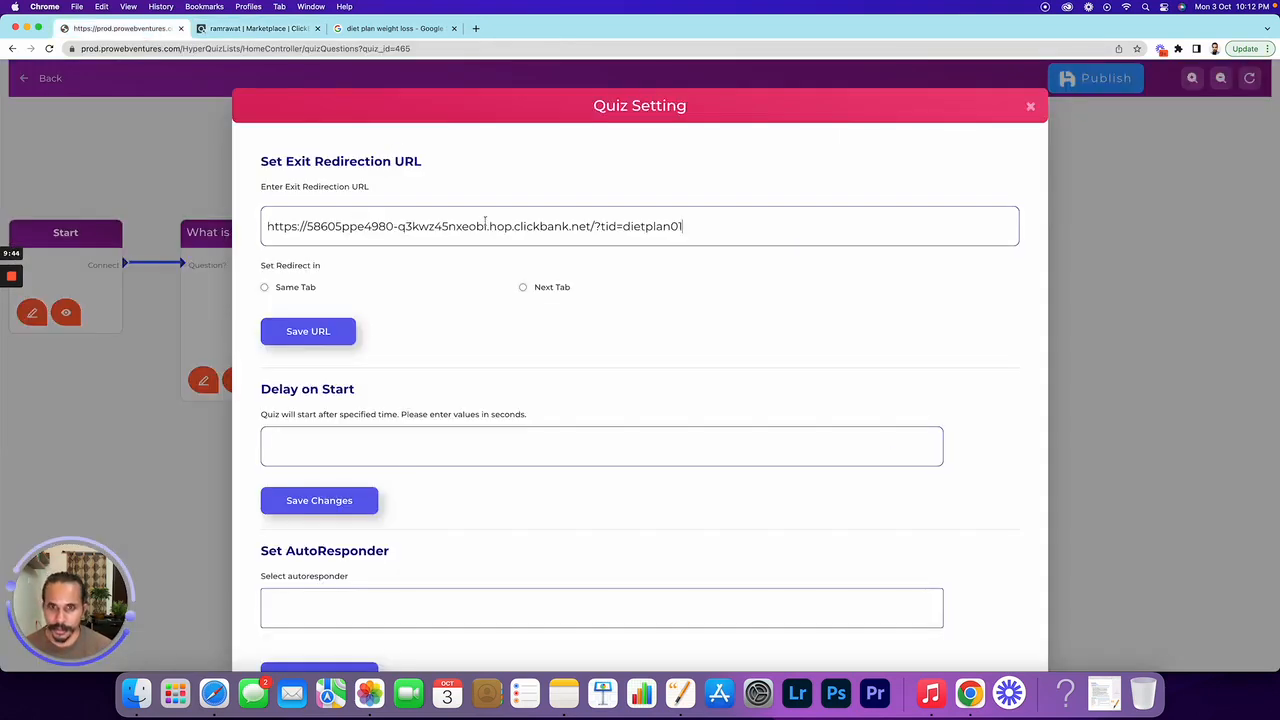
left_click(523, 287)
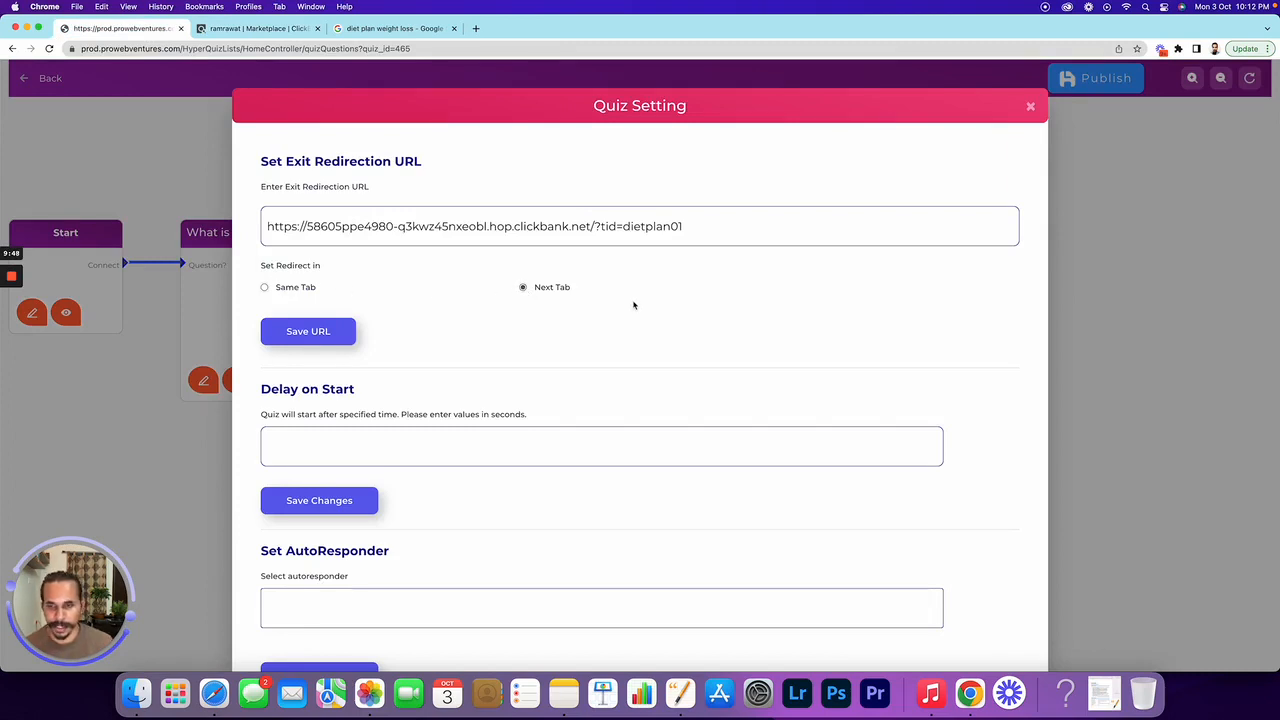
left_click(315, 337)
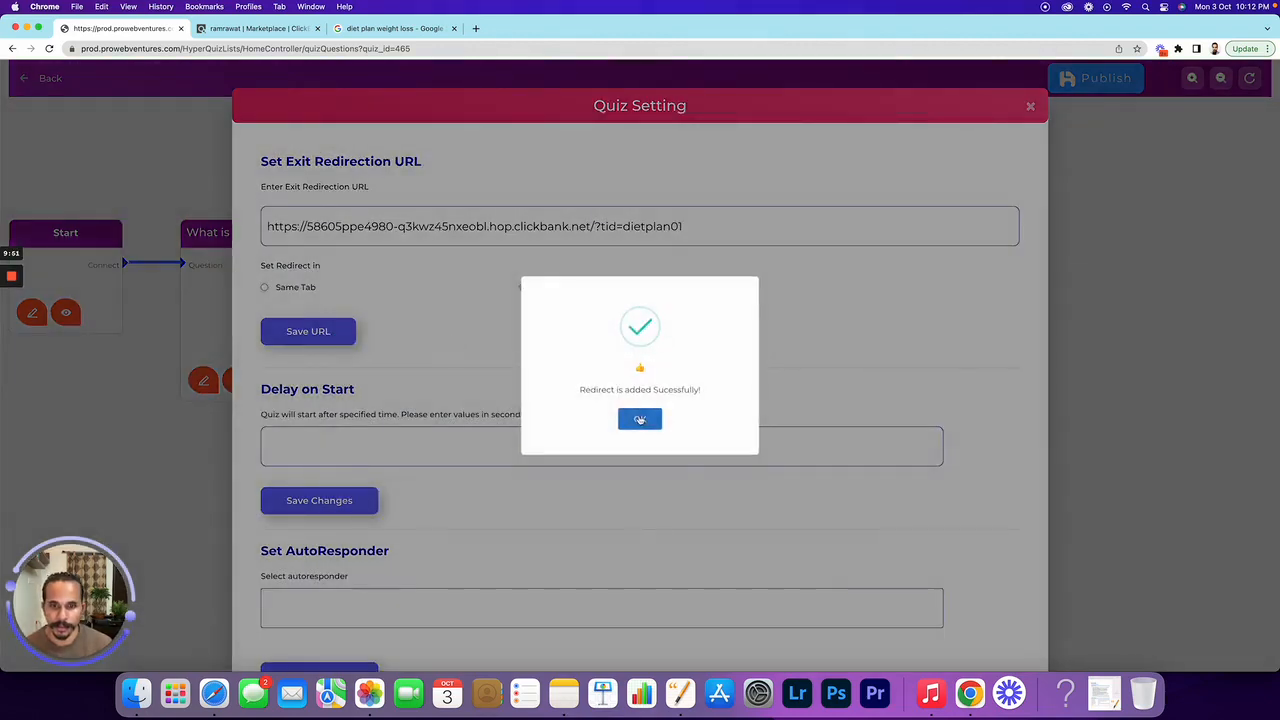
left_click(640, 419)
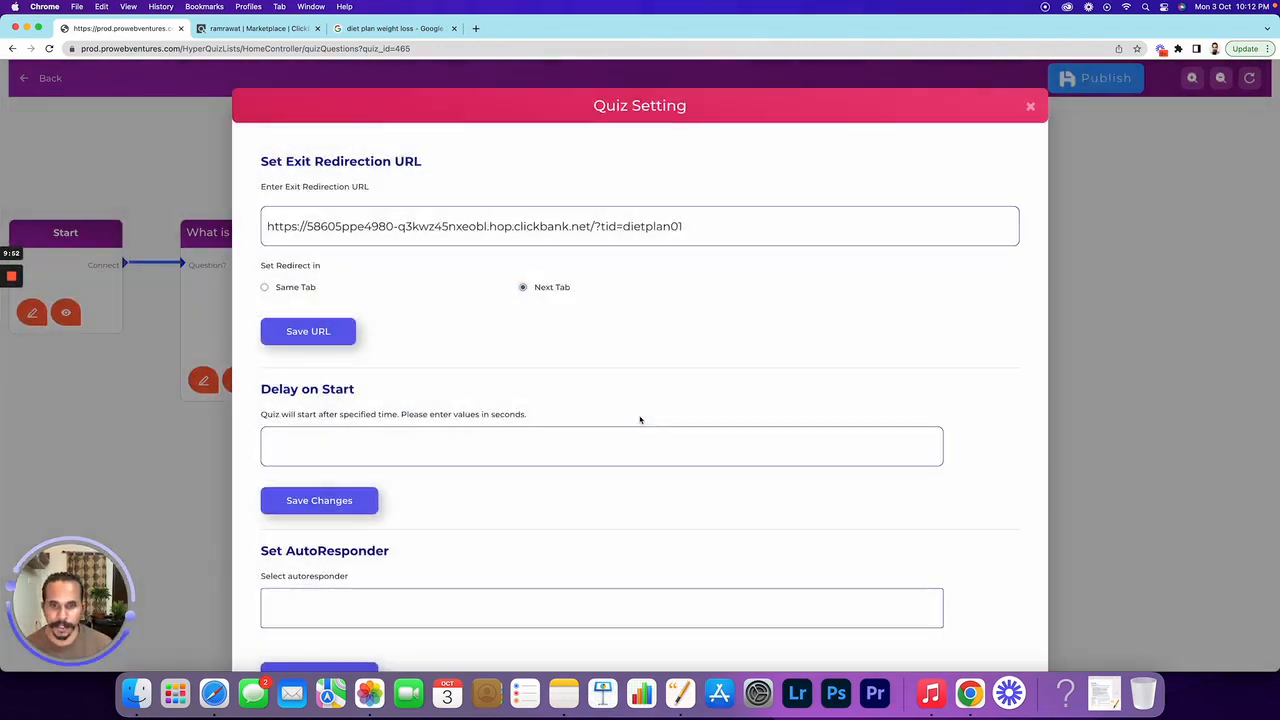
Close the quiz settings and publish the quiz
scroll(640, 420, "down", 5)
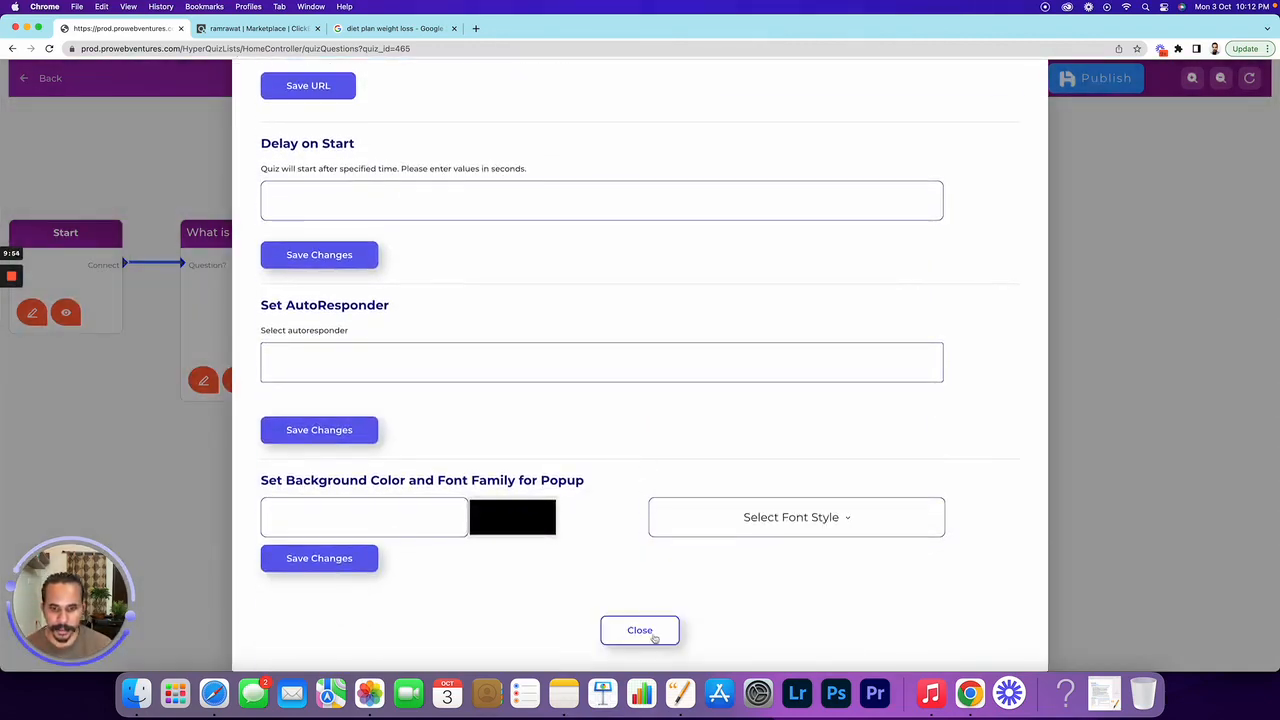
left_click(652, 638)
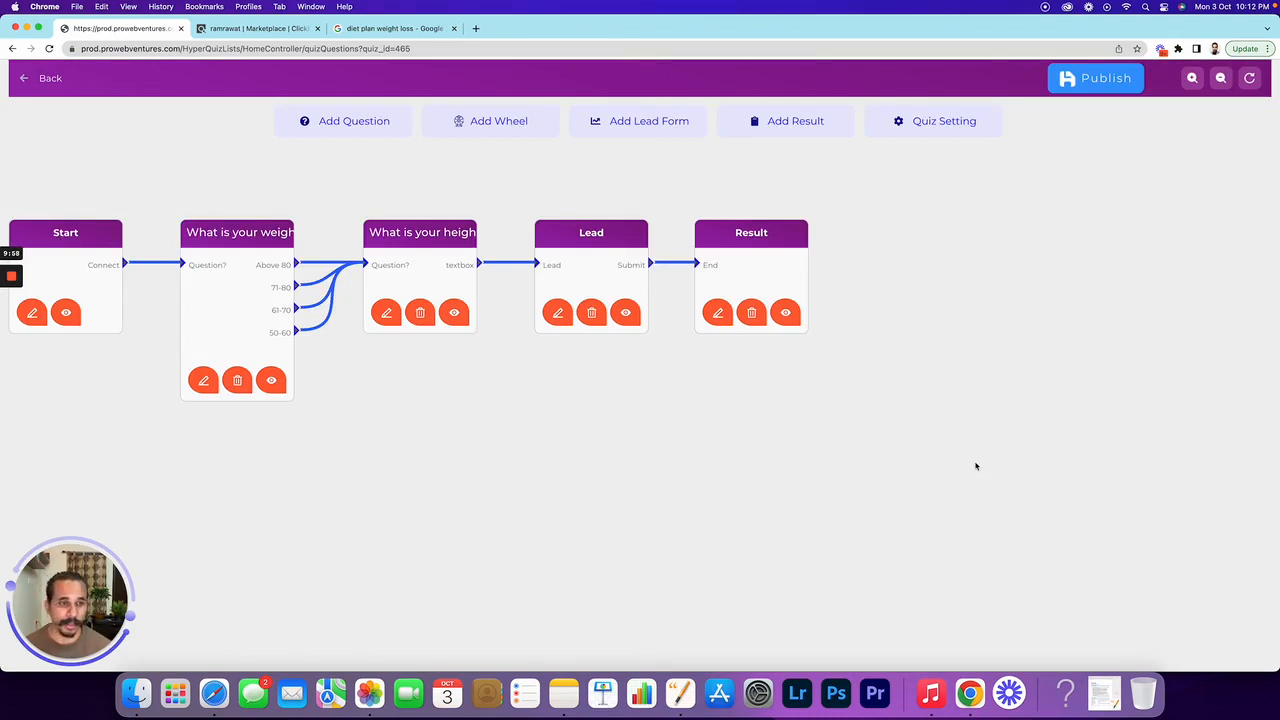
left_click(1121, 80)
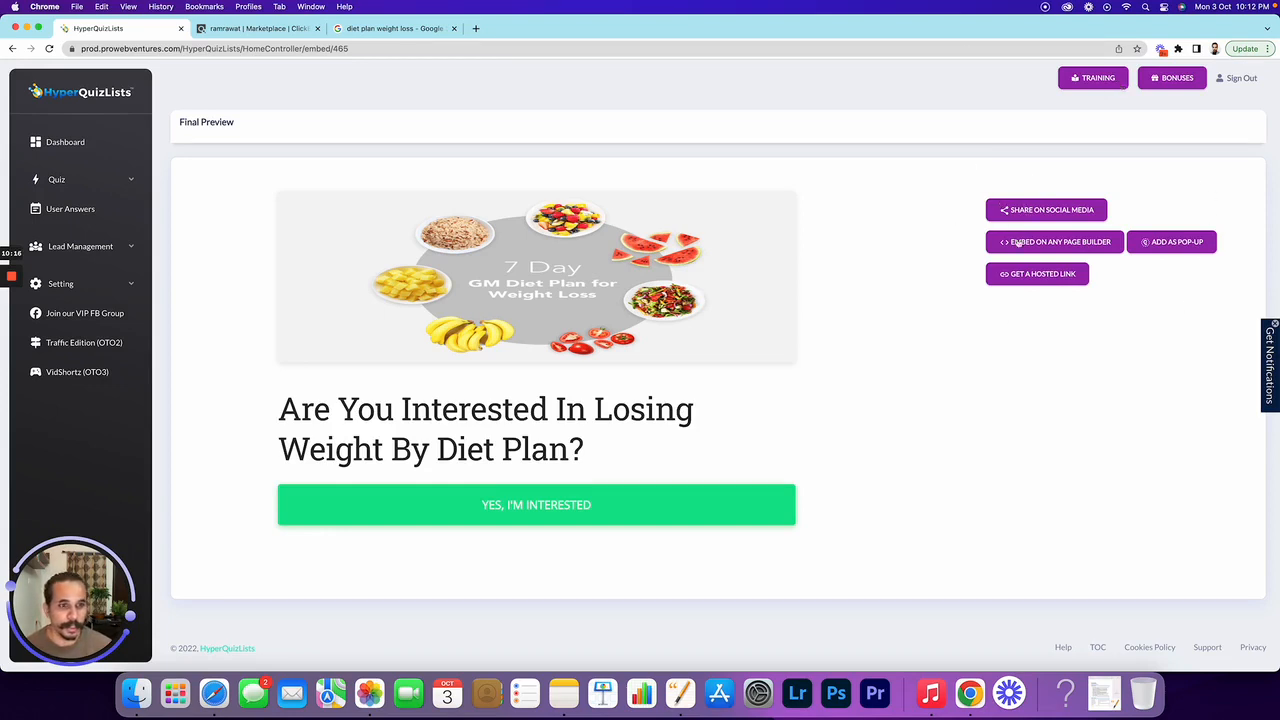
Review the Share on Social Media, Embed on Any Page Builder and Add as Pop-up options
left_click(1035, 215)
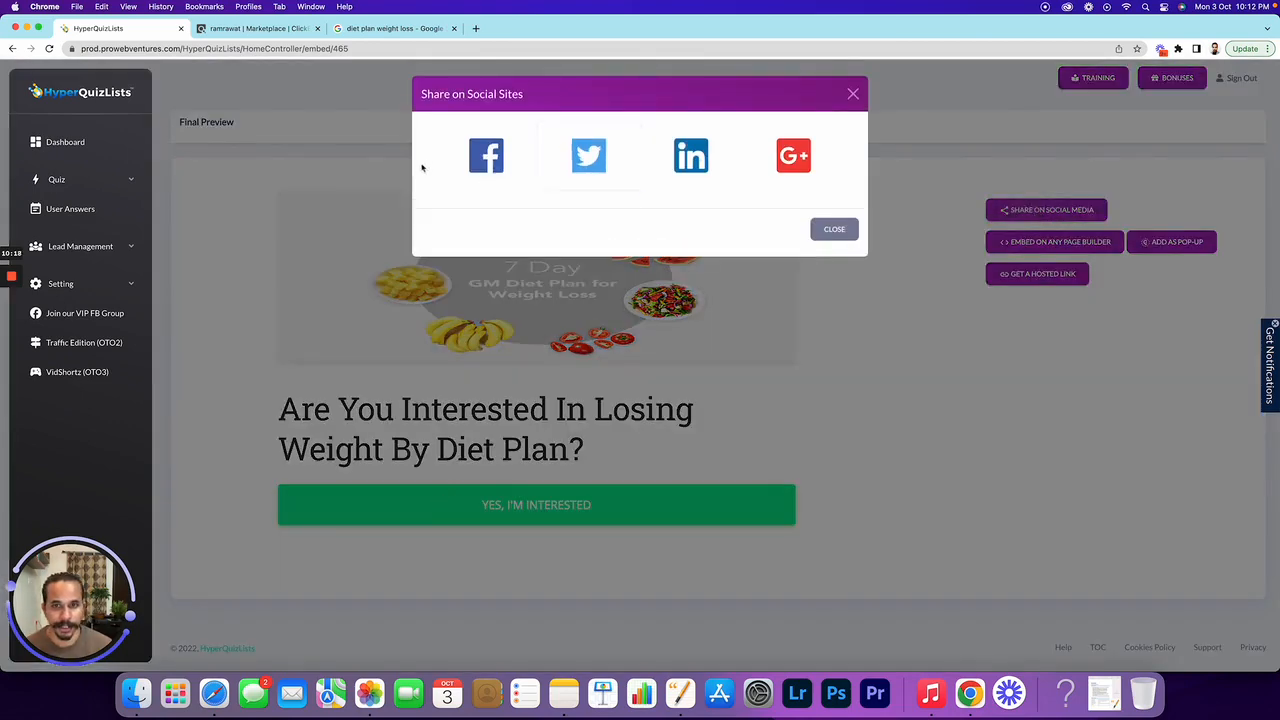
left_click(852, 95)
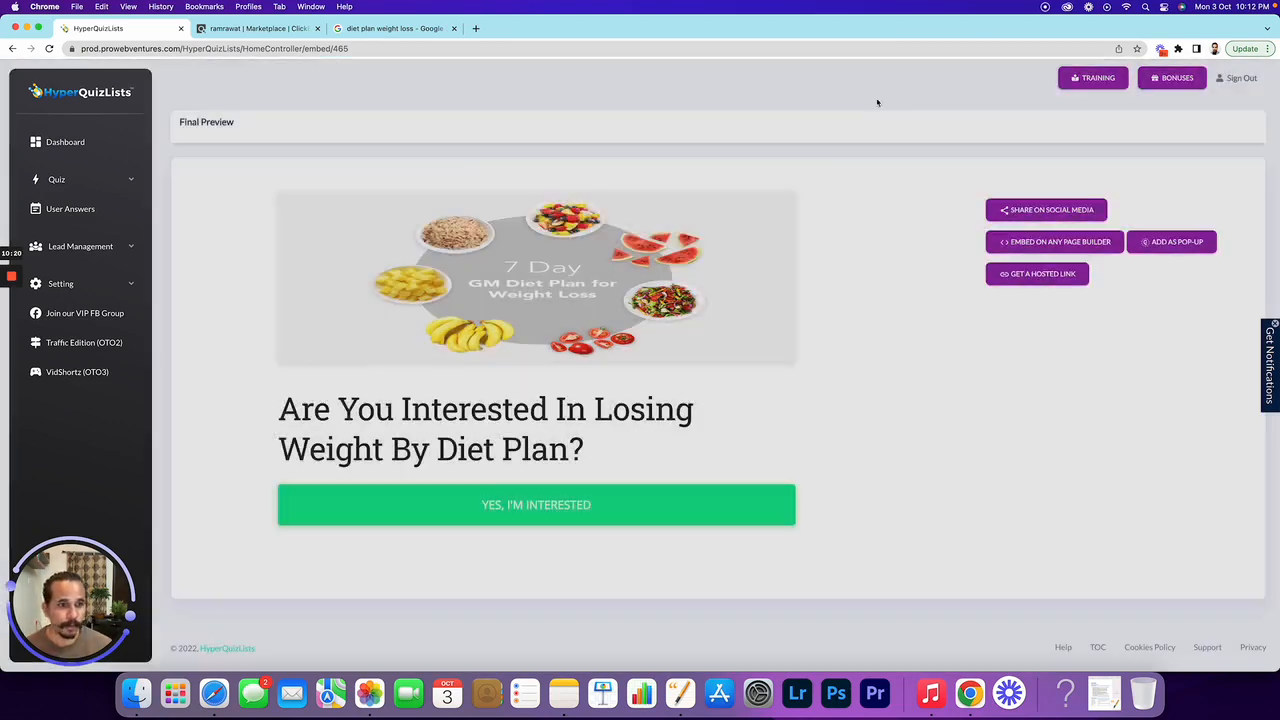
left_click(1039, 251)
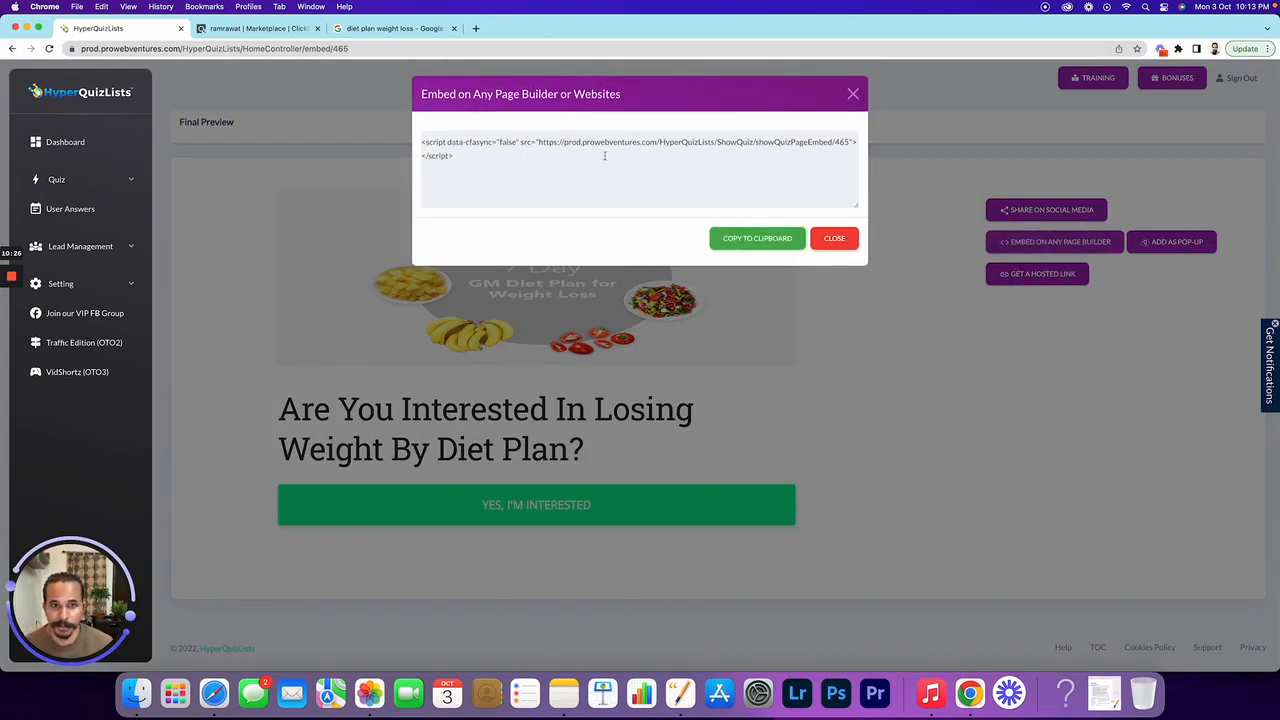
left_click(853, 94)
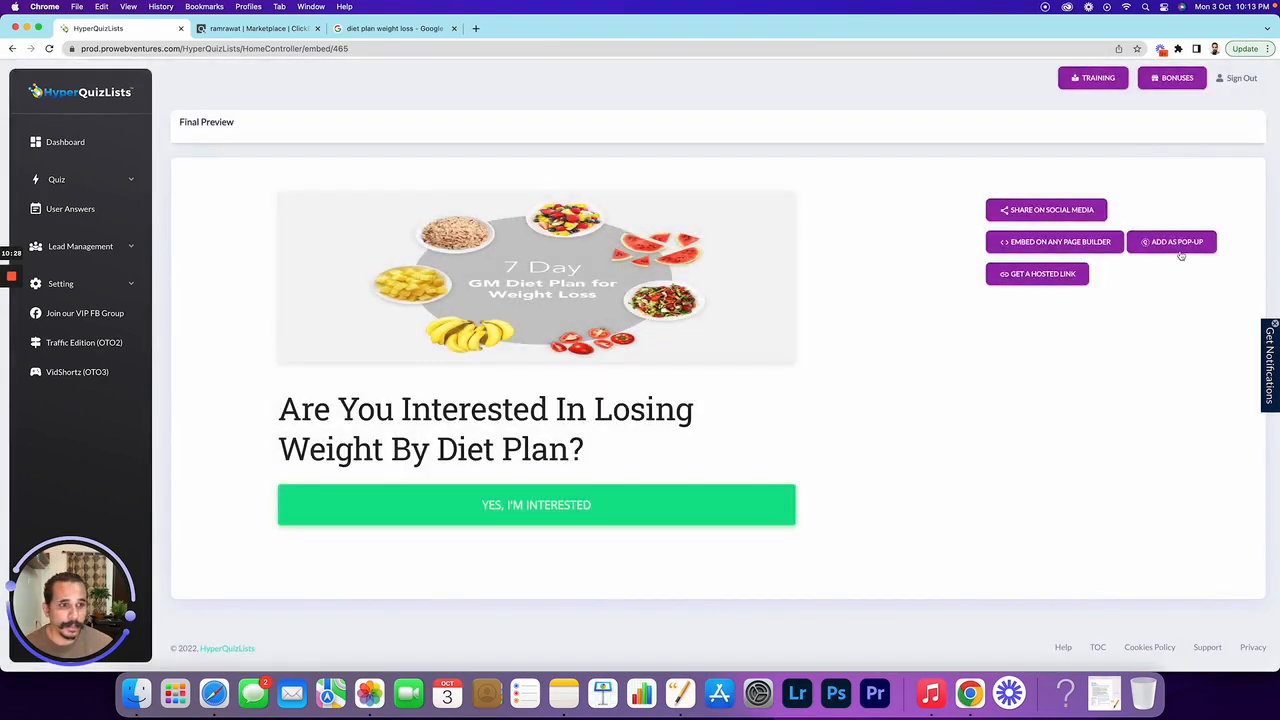
left_click(1178, 245)
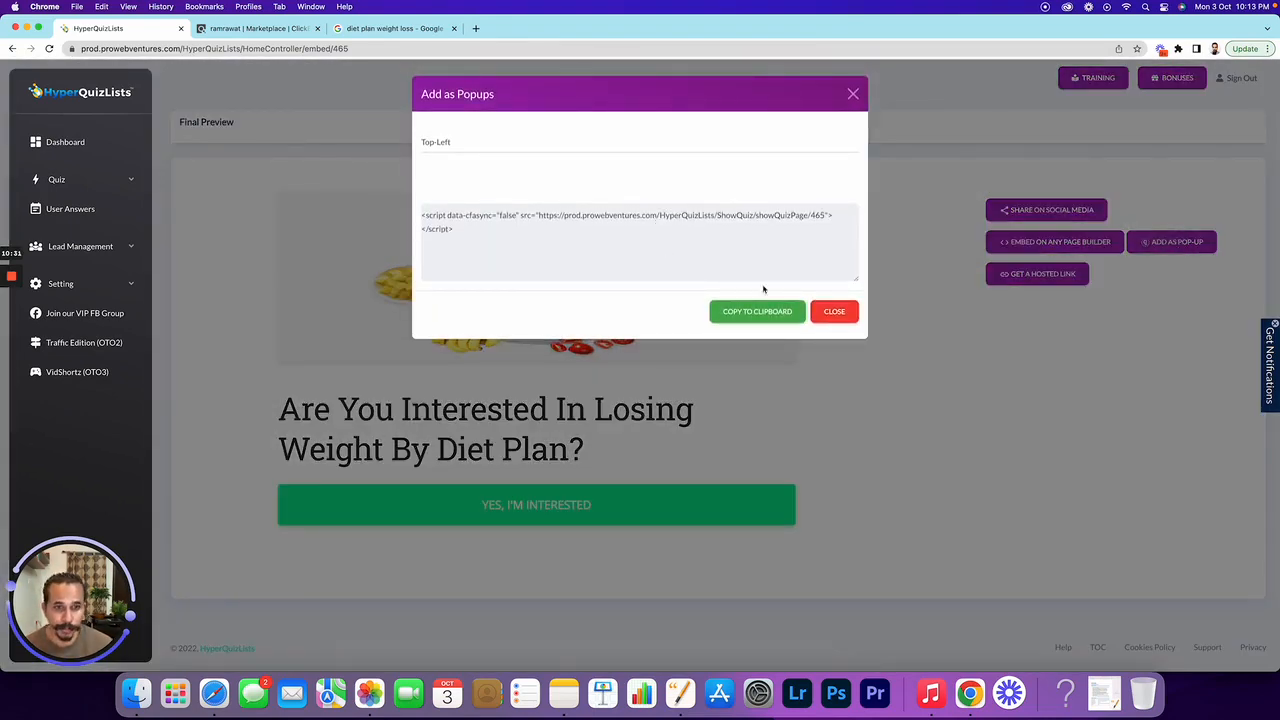
left_click(834, 312)
Copy the quiz's hosted link to the clipboard and start a new browser tab
left_click(1014, 276)
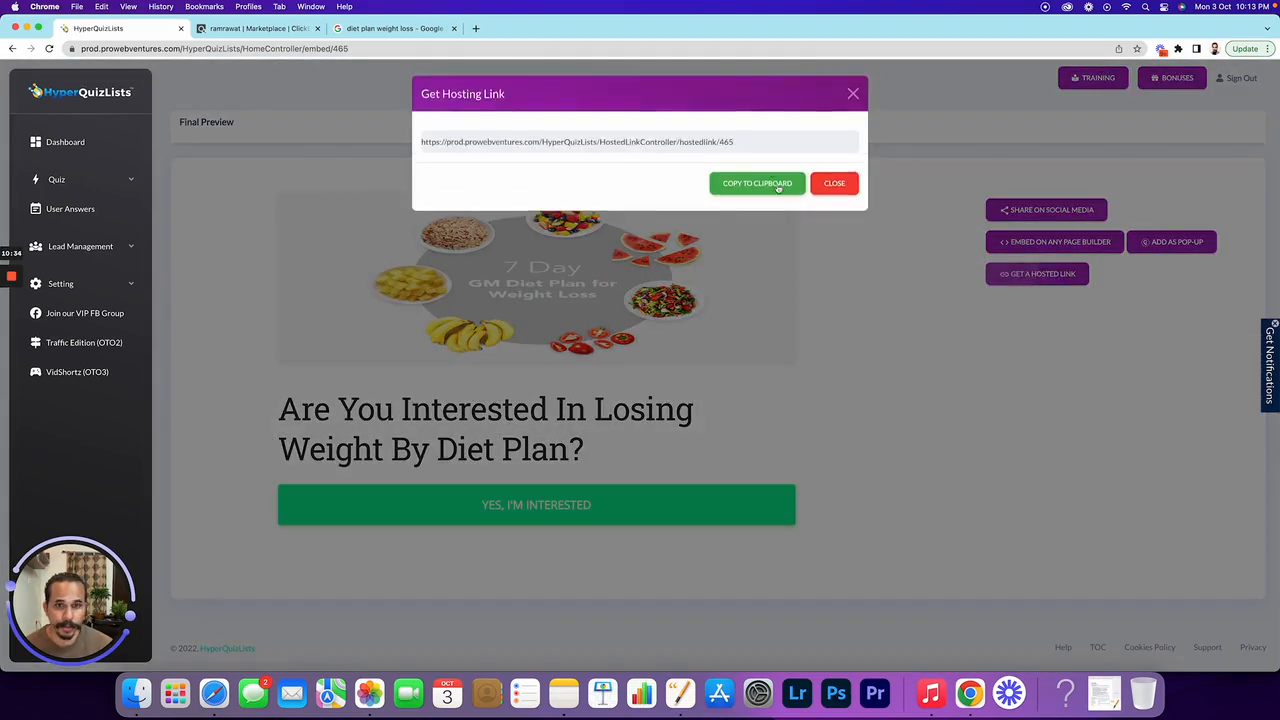
left_click(757, 184)
left_click(758, 187)
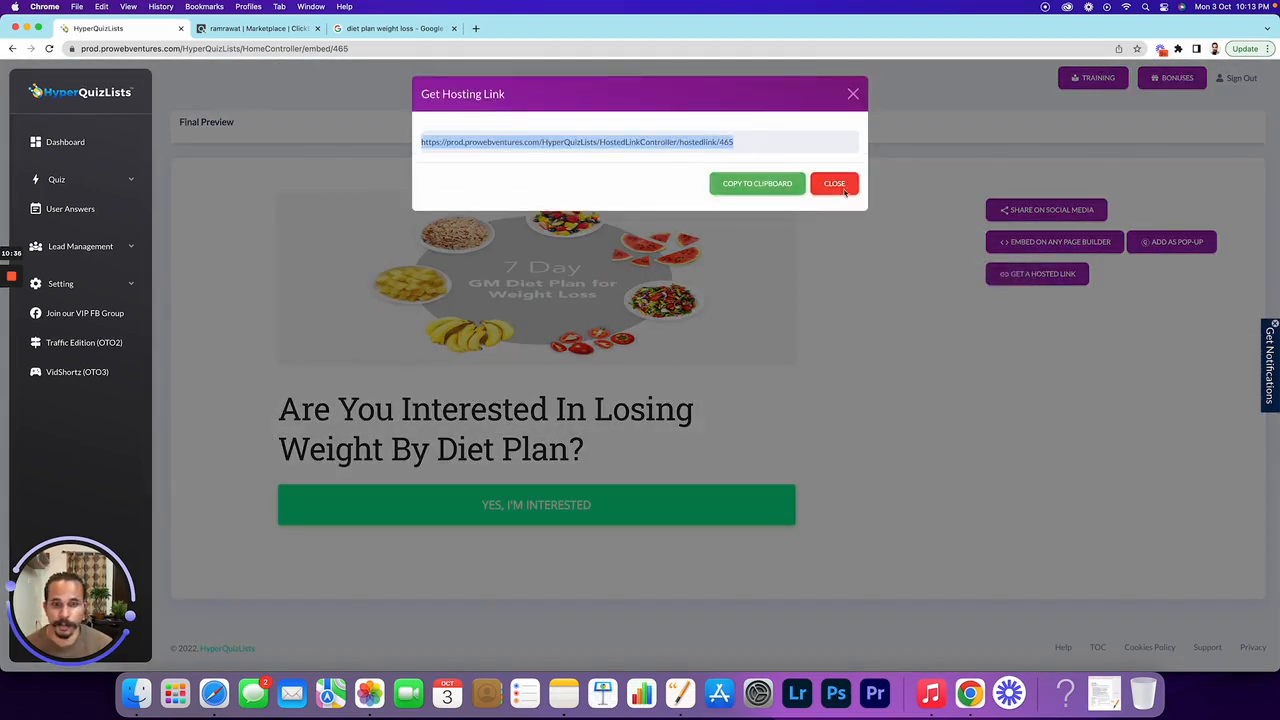
left_click(853, 96)
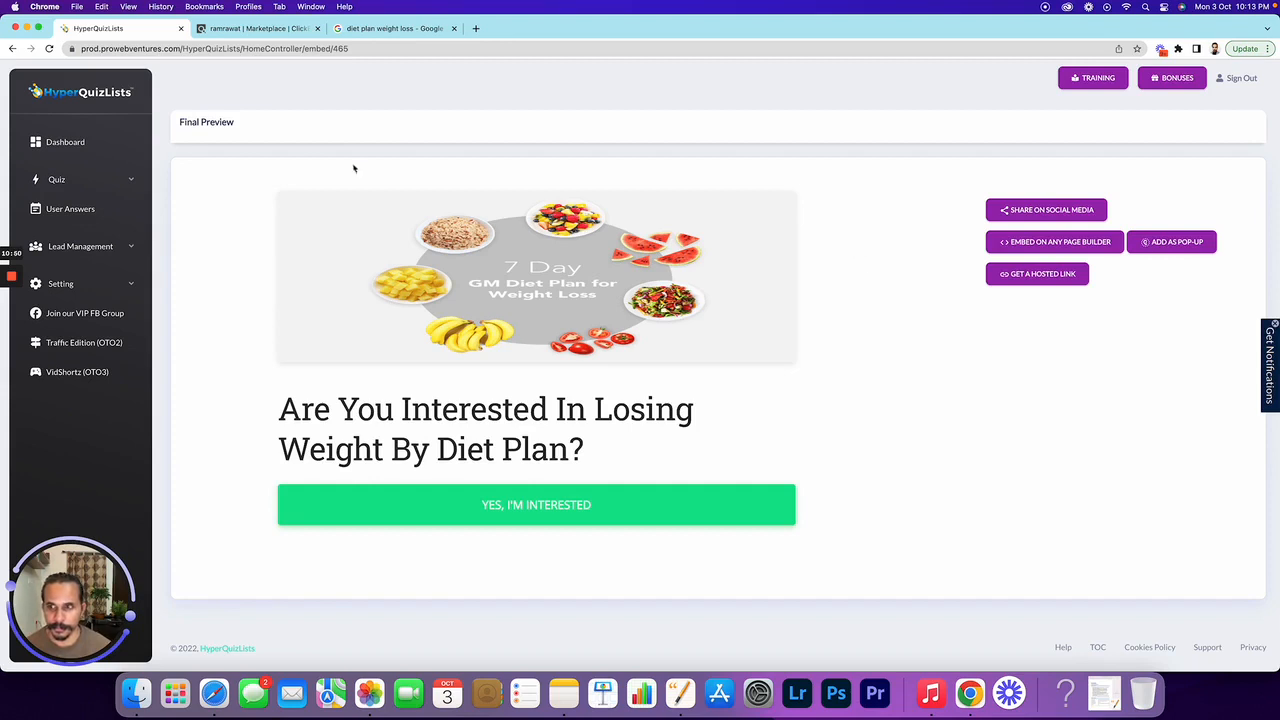
mouse_move(11, 277)
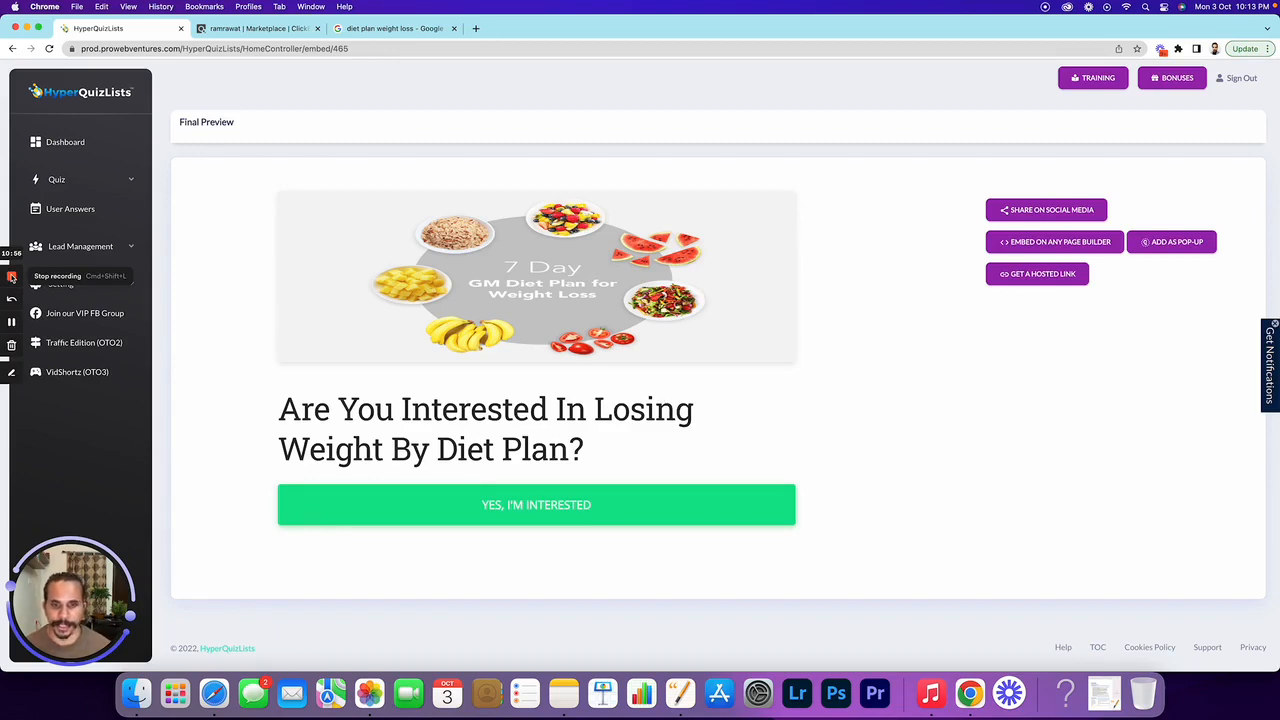
left_click(1052, 279)
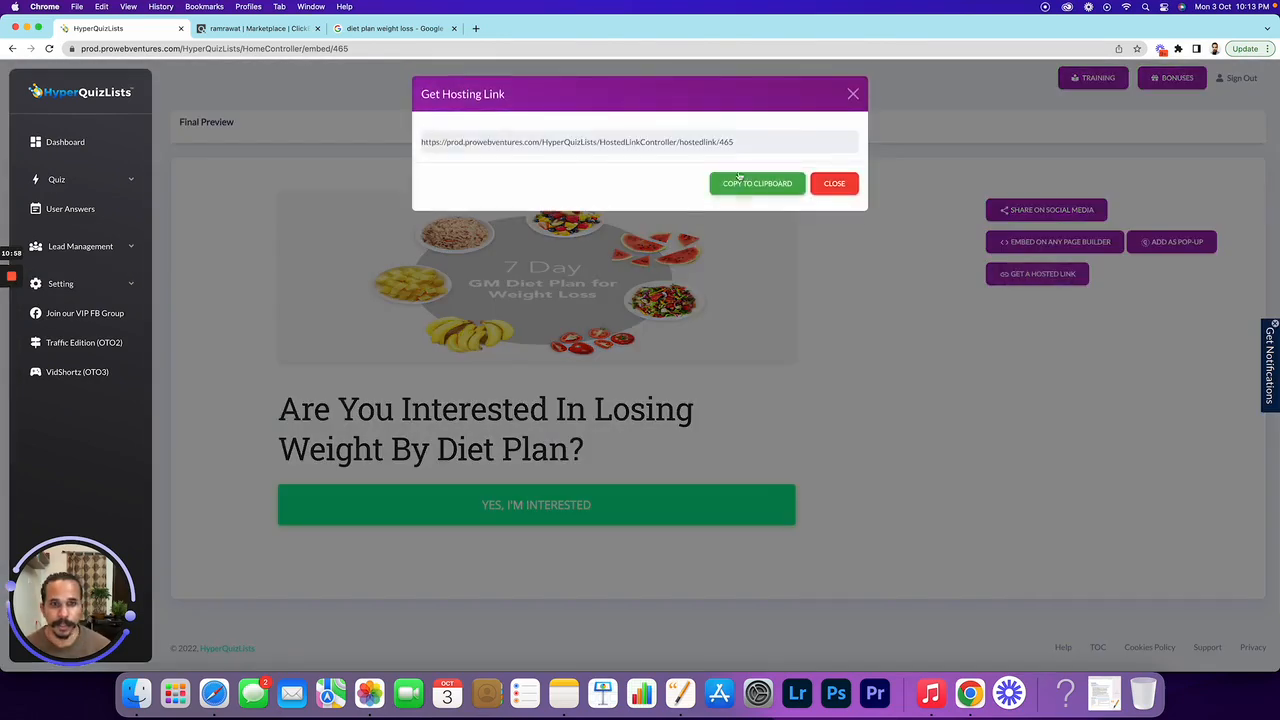
left_click(740, 180)
left_click(476, 28)
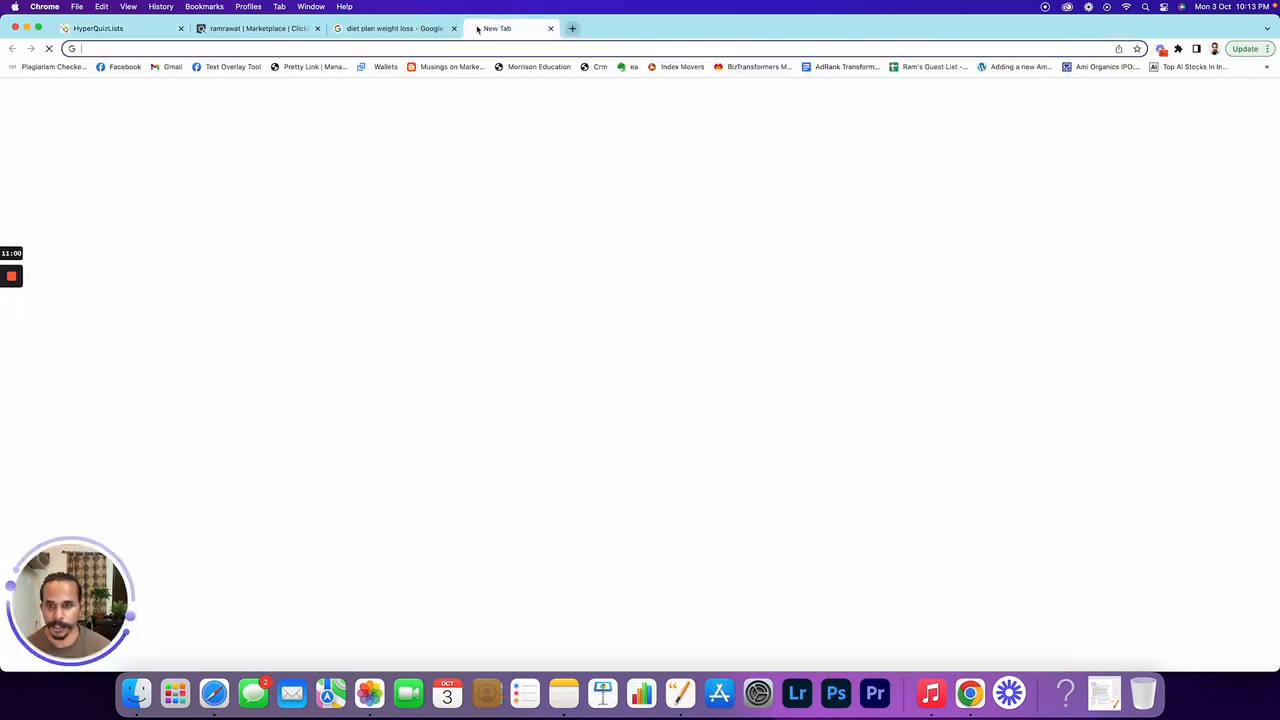
Load the hosted quiz and answer 61-70 for weight and 160 for height
key("super+v")
key("Return")
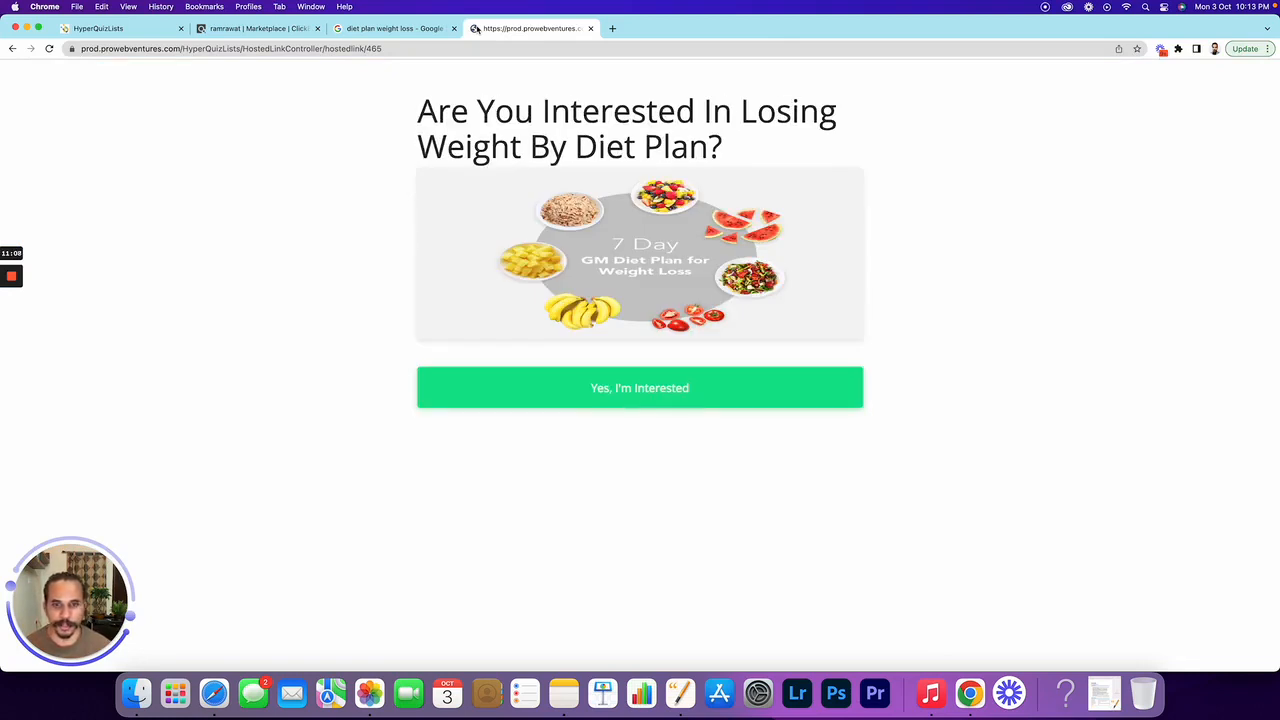
left_click(700, 390)
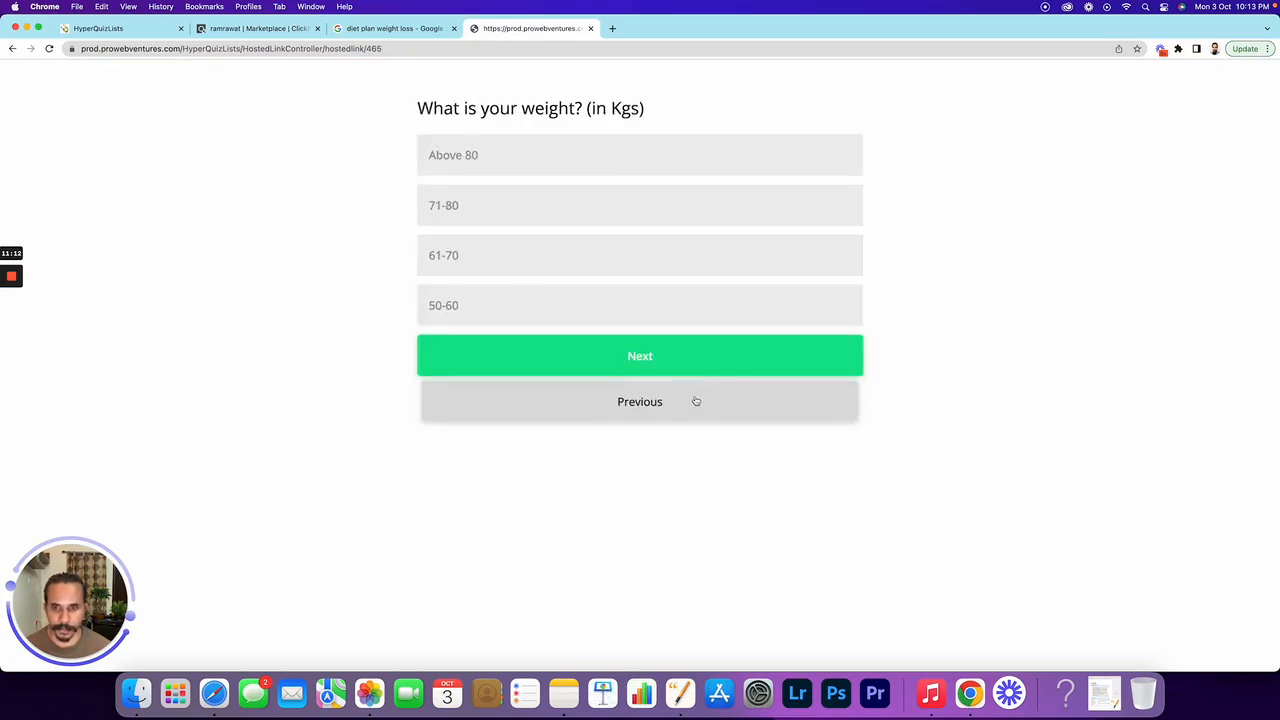
left_click(500, 260)
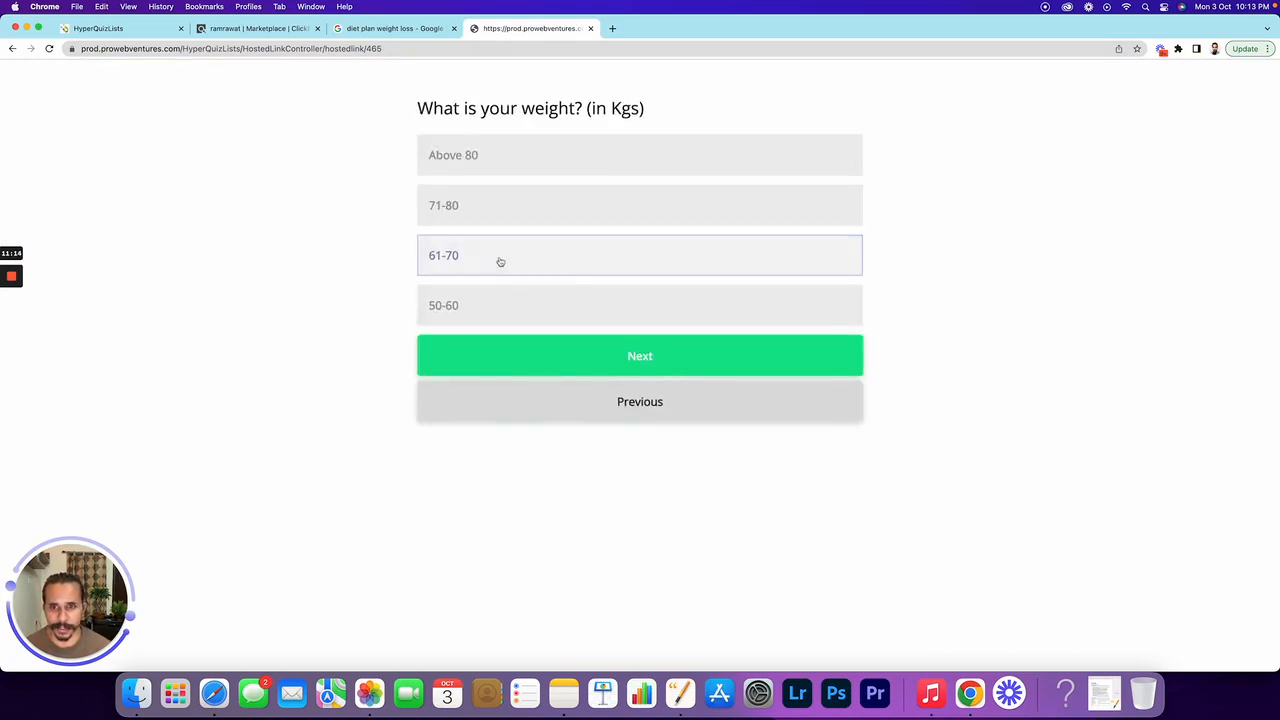
left_click(644, 358)
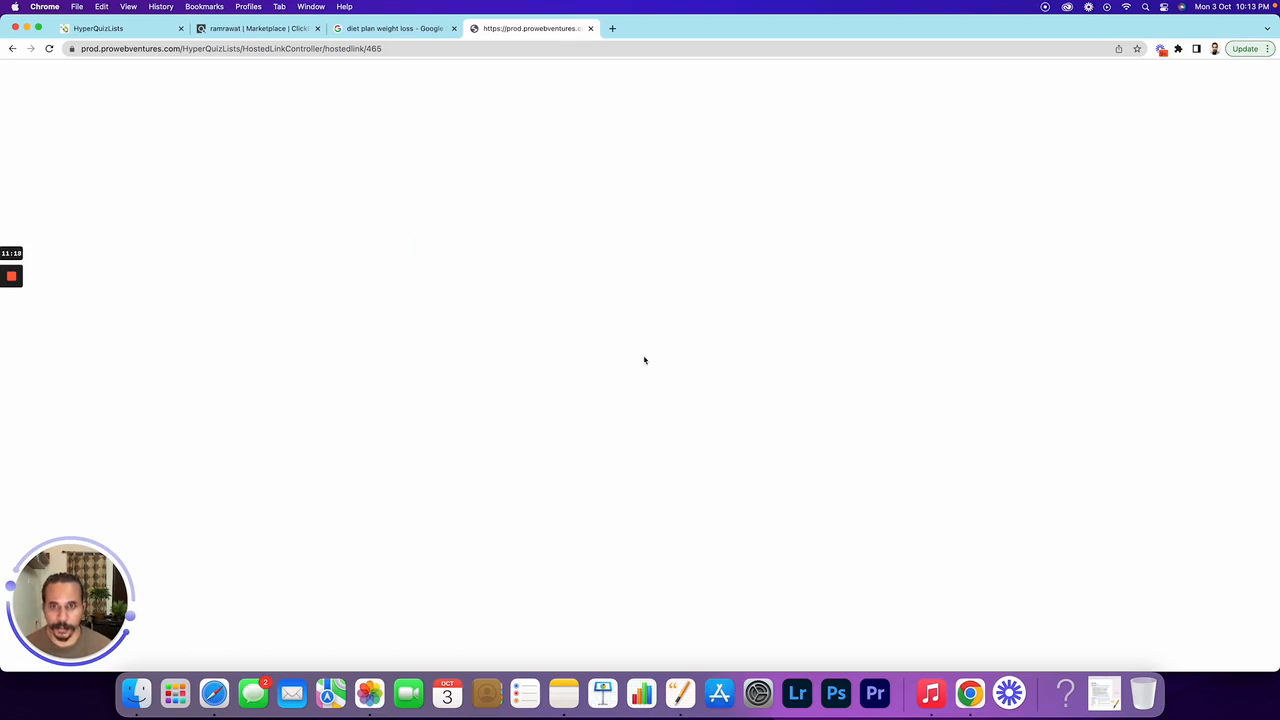
left_click(566, 252)
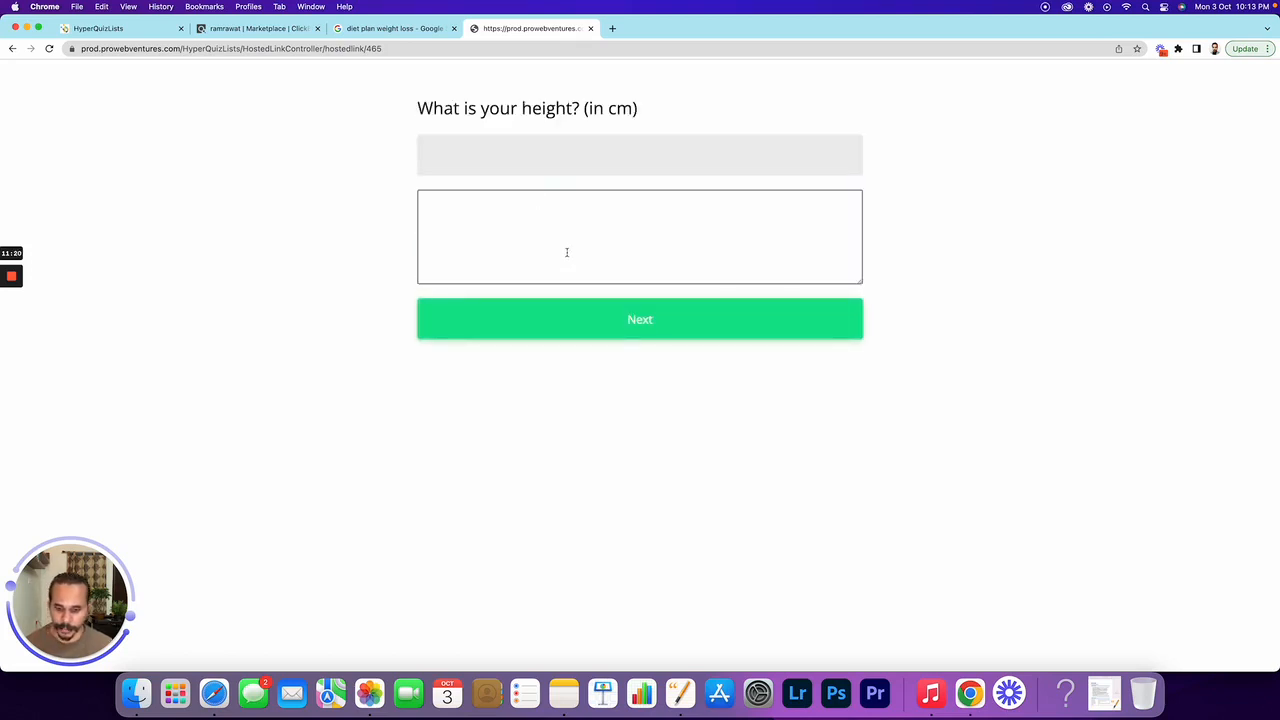
type("160")
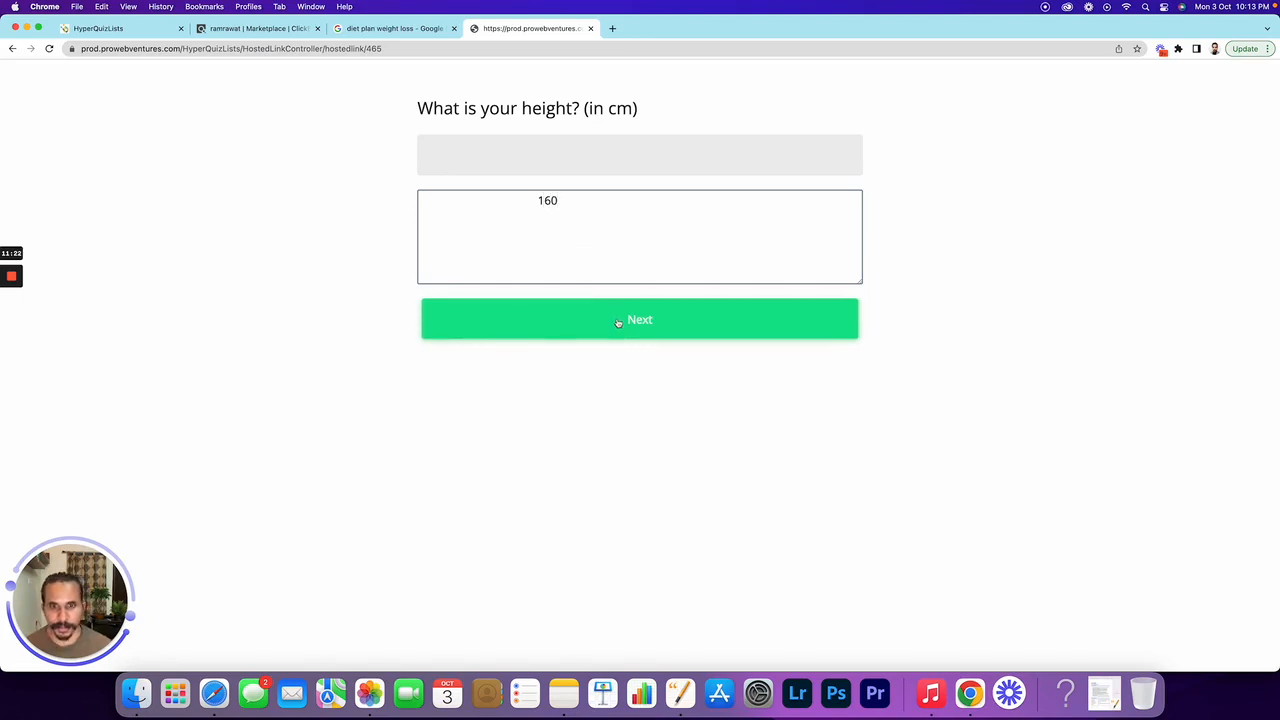
left_click(618, 320)
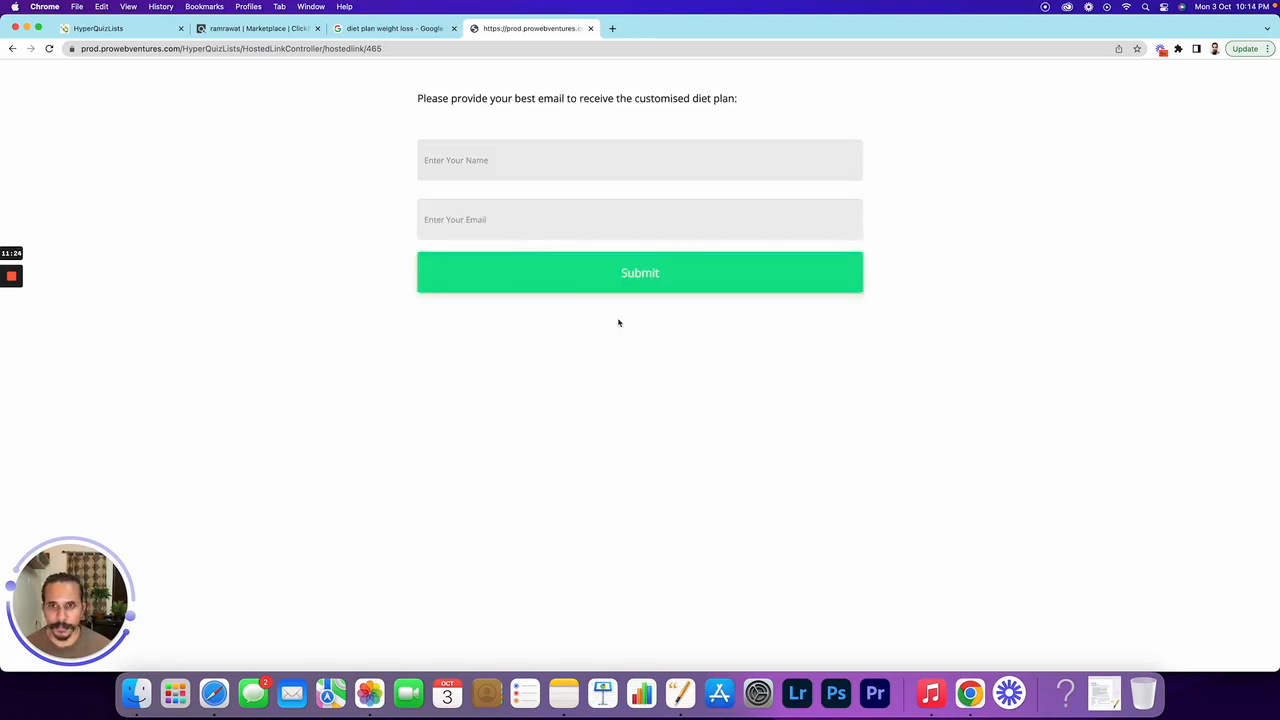
Submit the lead form with a visitor's name and email address
left_click(512, 164)
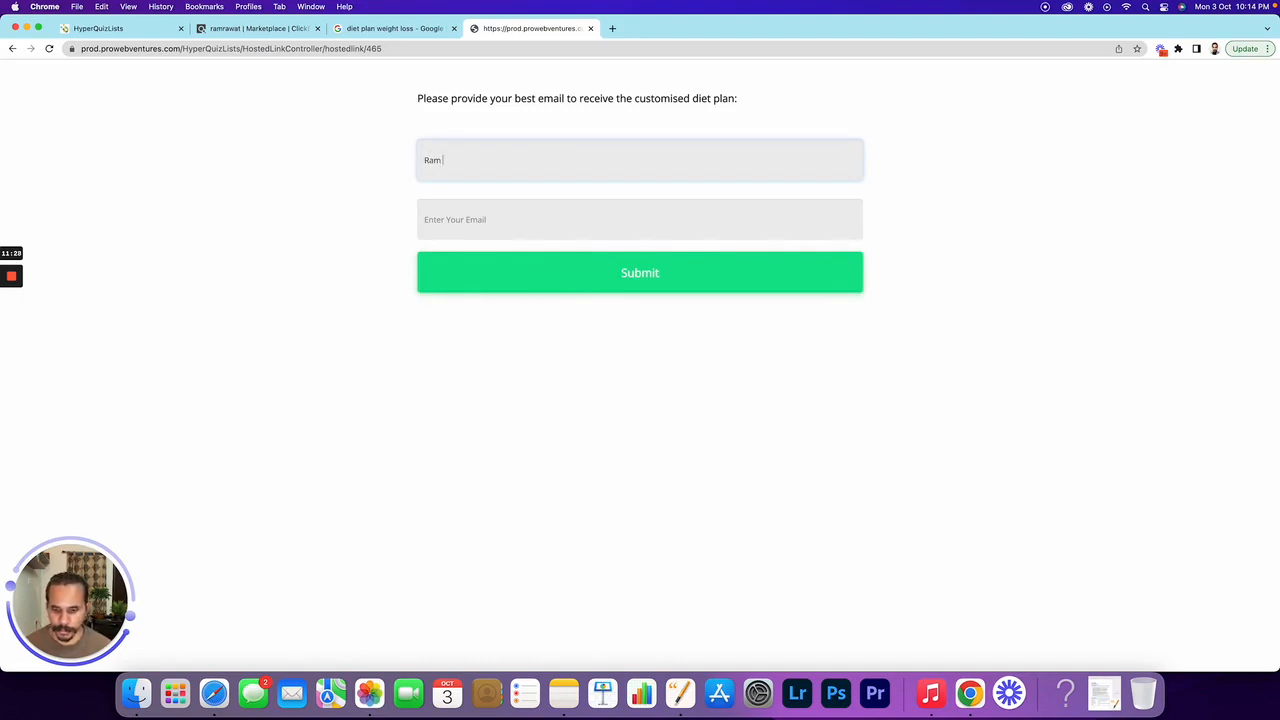
key("Tab")
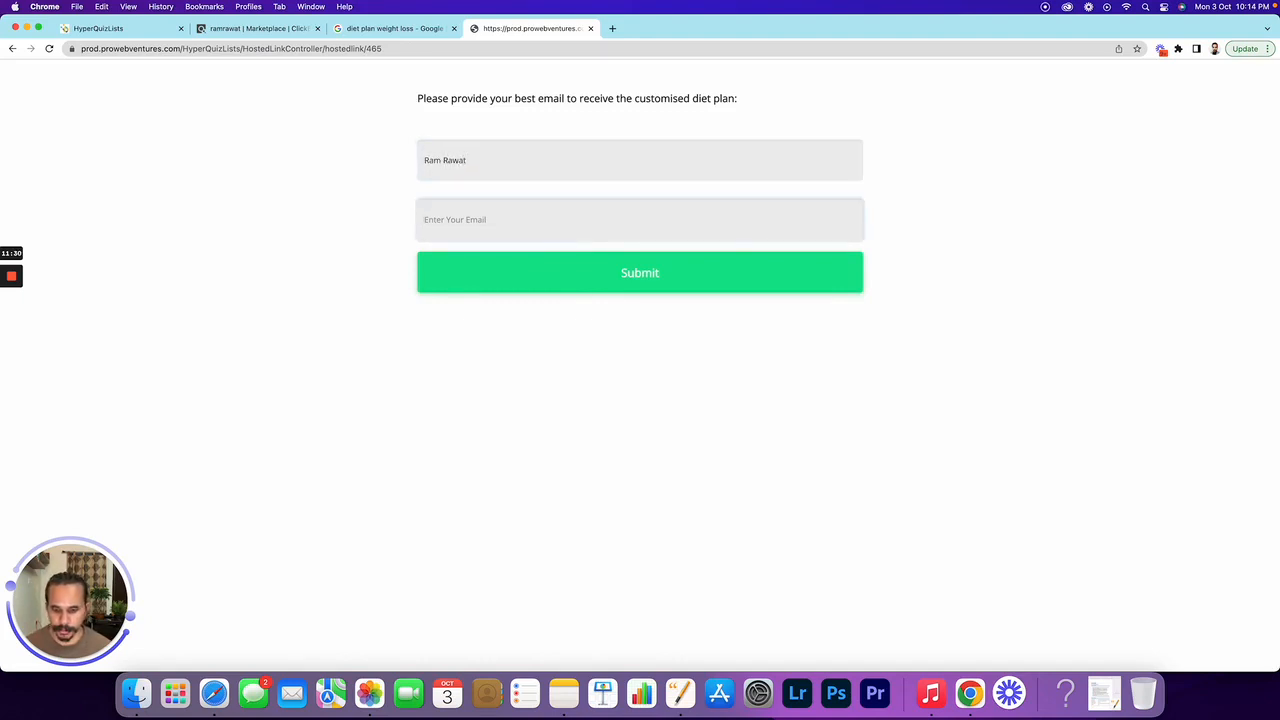
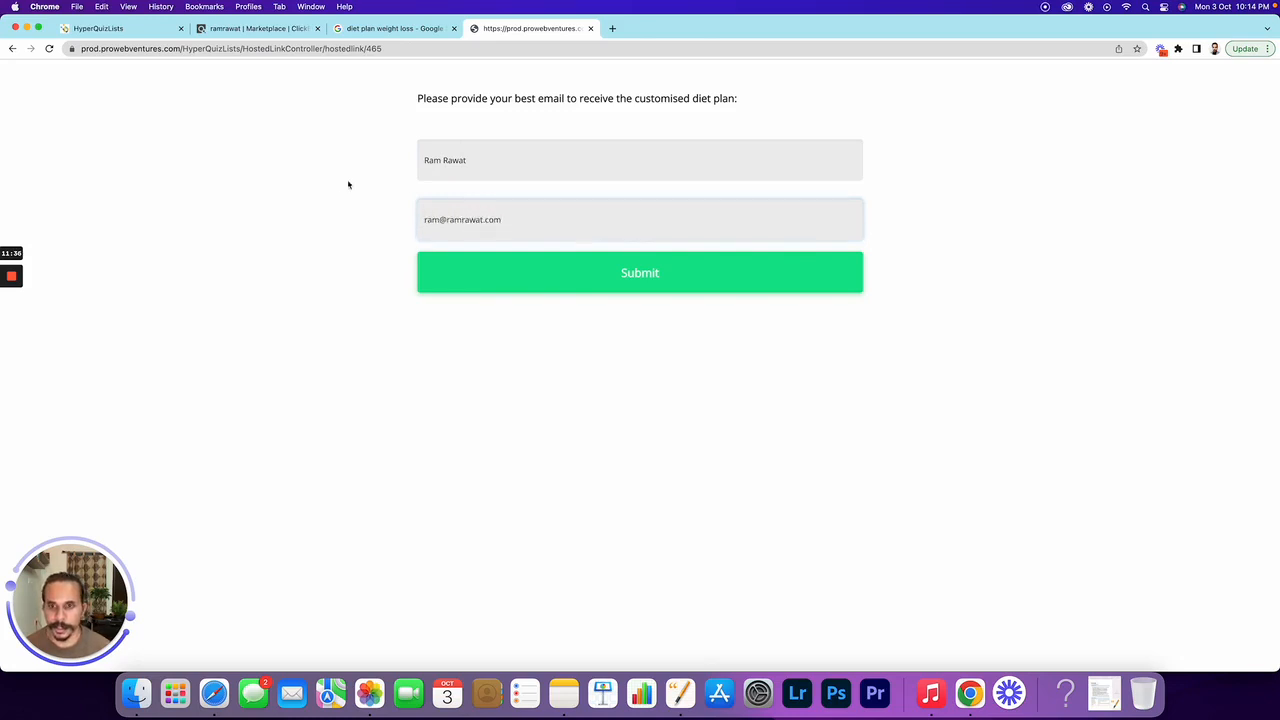
left_click(640, 285)
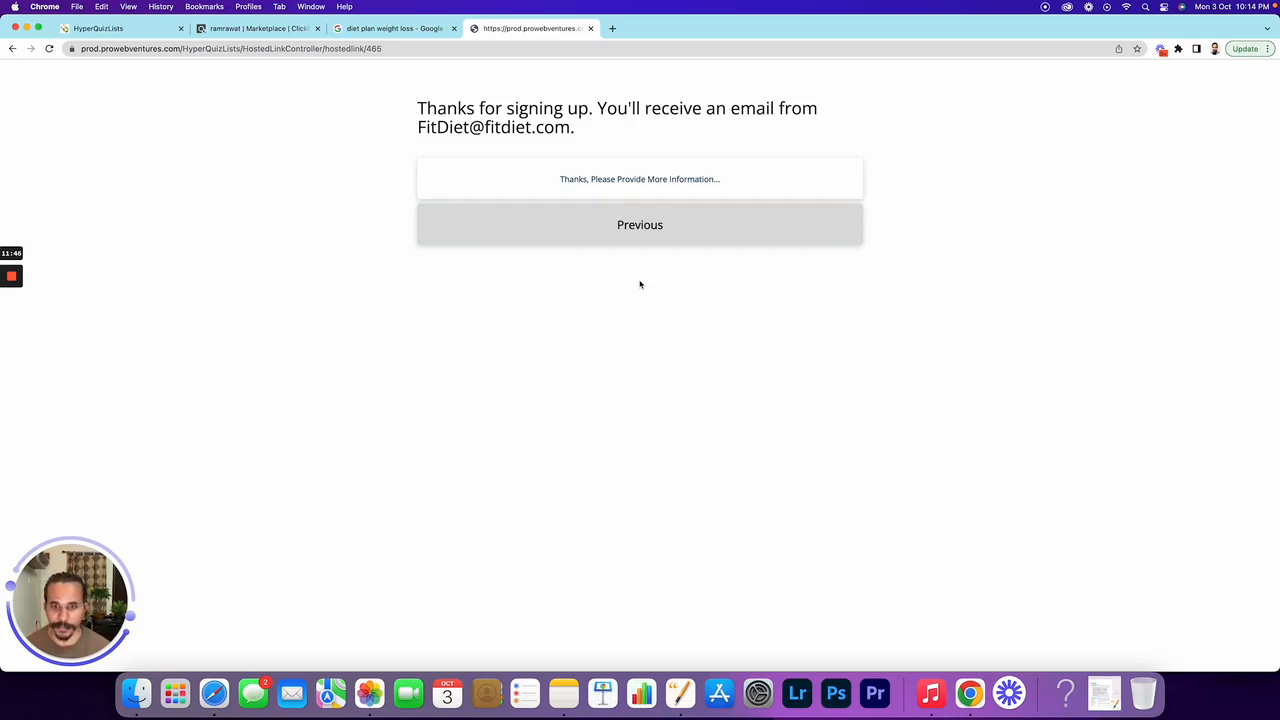
Follow the thank-you page link to the Weight Loss Strategies offer and scroll through it
left_click(690, 179)
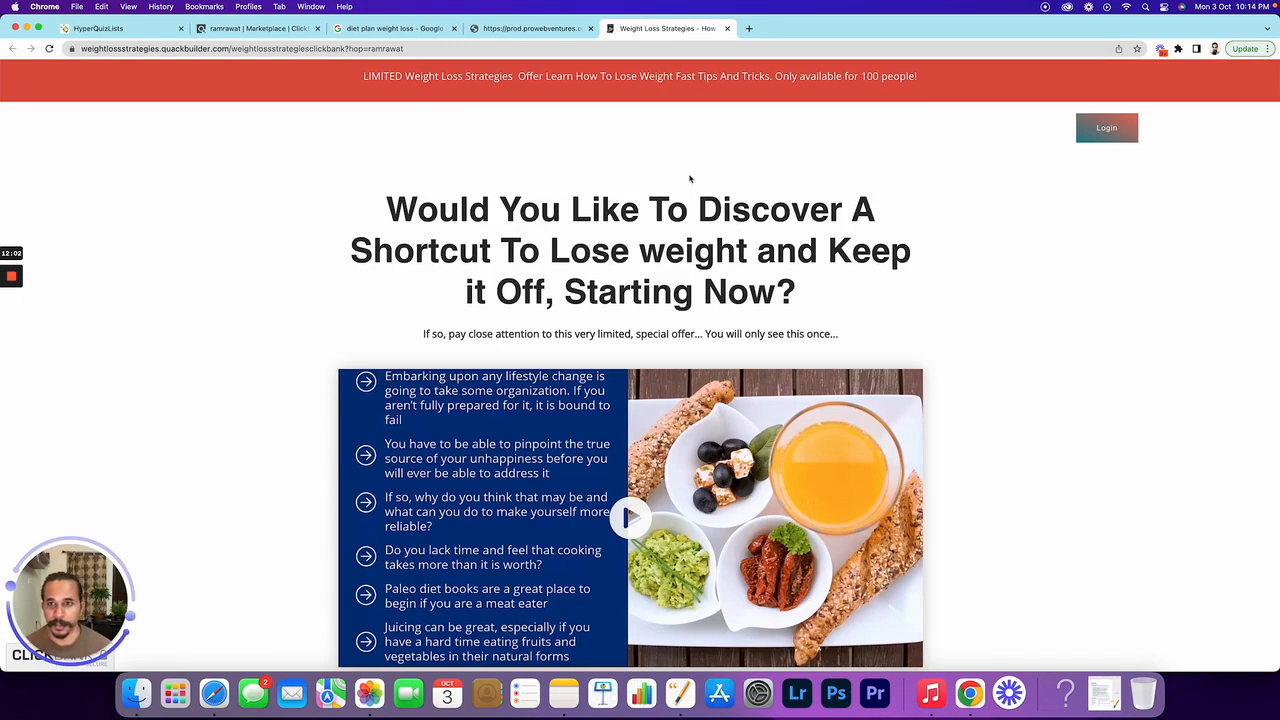
double_click(395, 50)
left_click(479, 233)
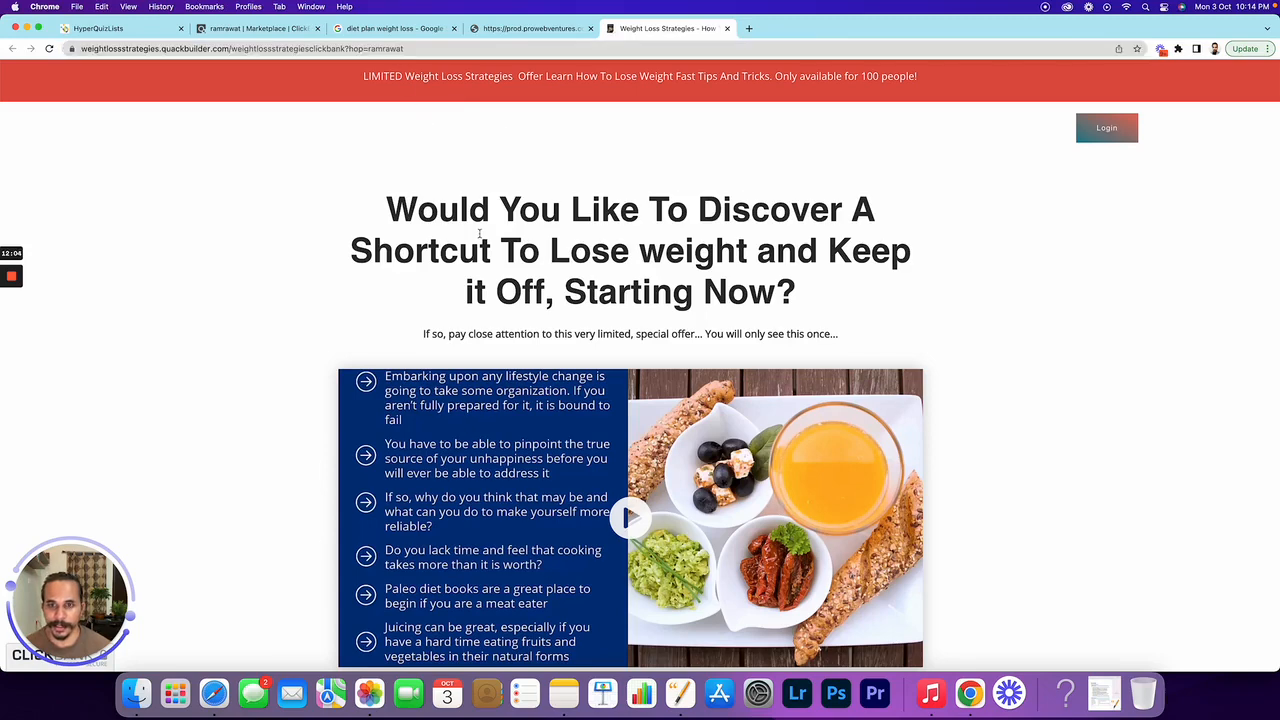
scroll(479, 233, "down", 5)
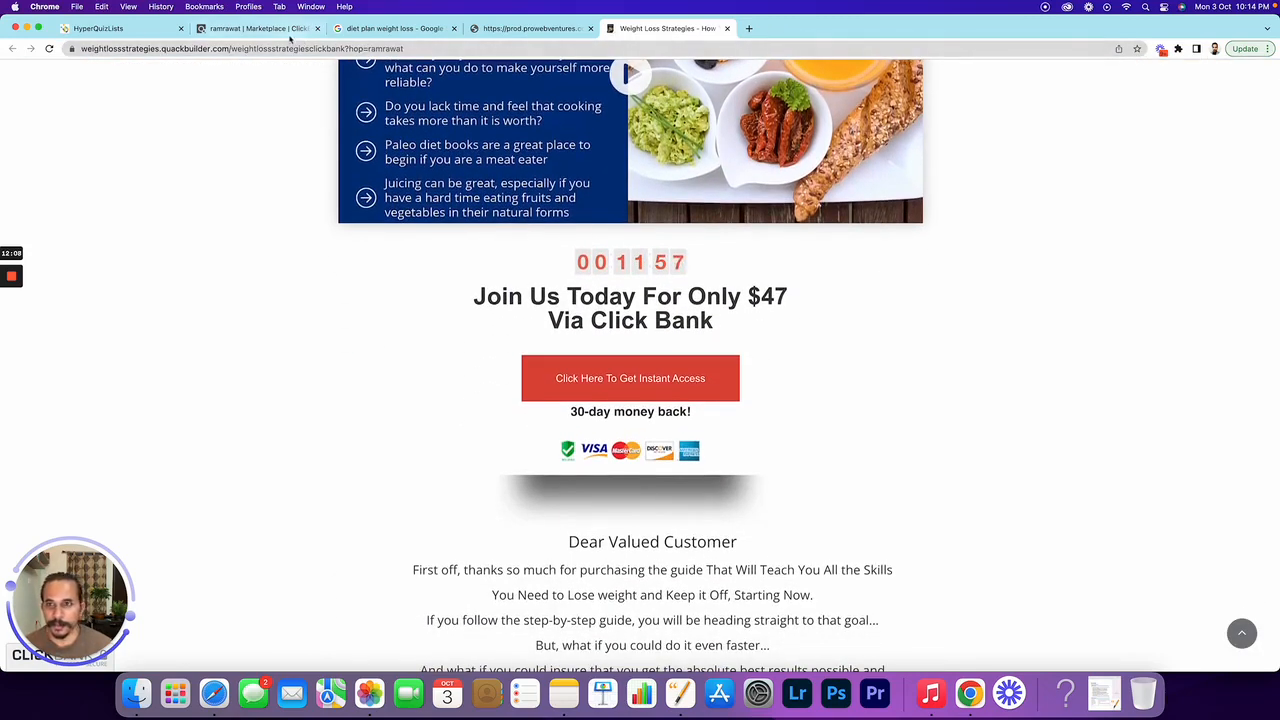
Compare the quiz thank-you page with the offer, then return to the HyperQuizLists tab
left_click(519, 30)
left_click(645, 28)
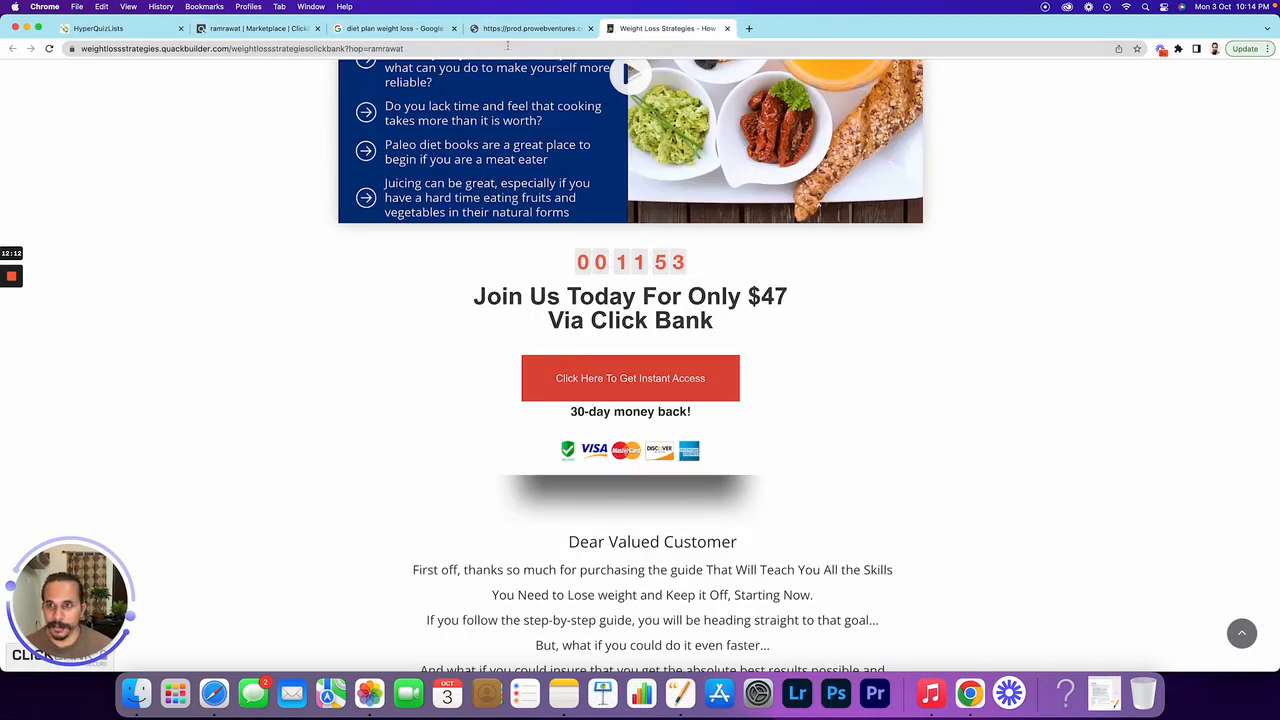
left_click(111, 30)
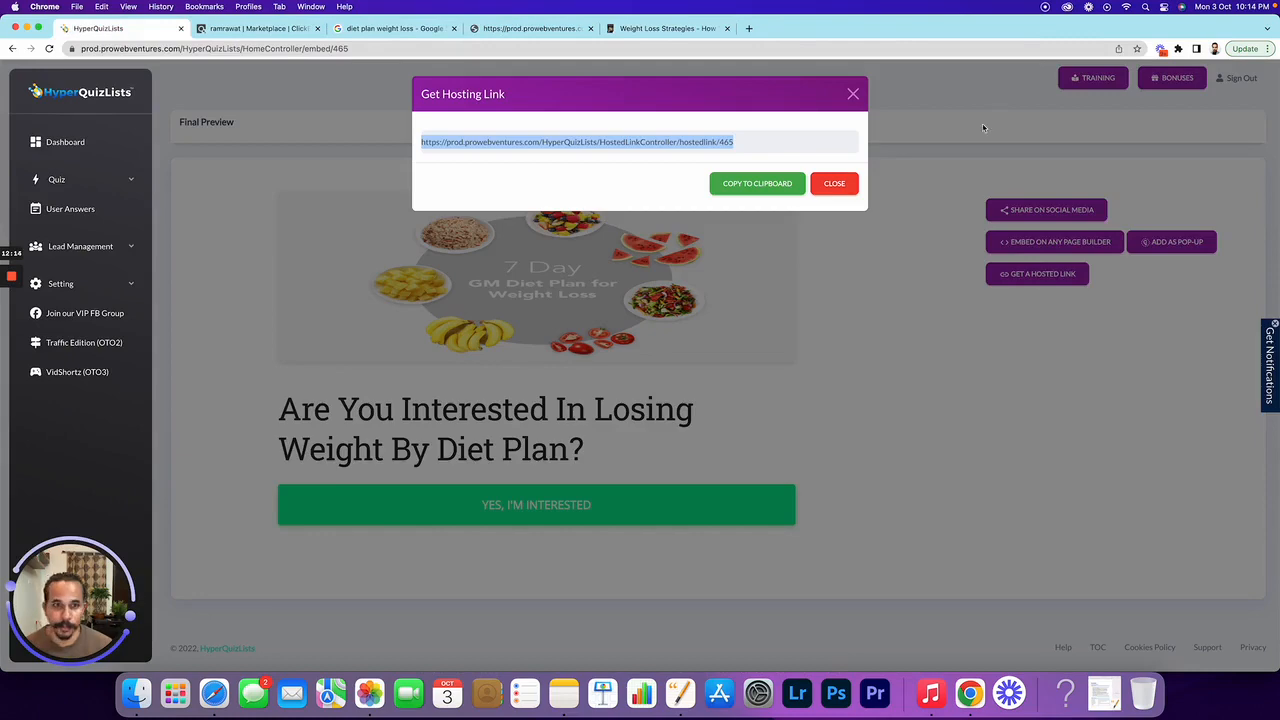
Close the hosting link dialog and show Diet Plan 01's results in User Answers
left_click(834, 183)
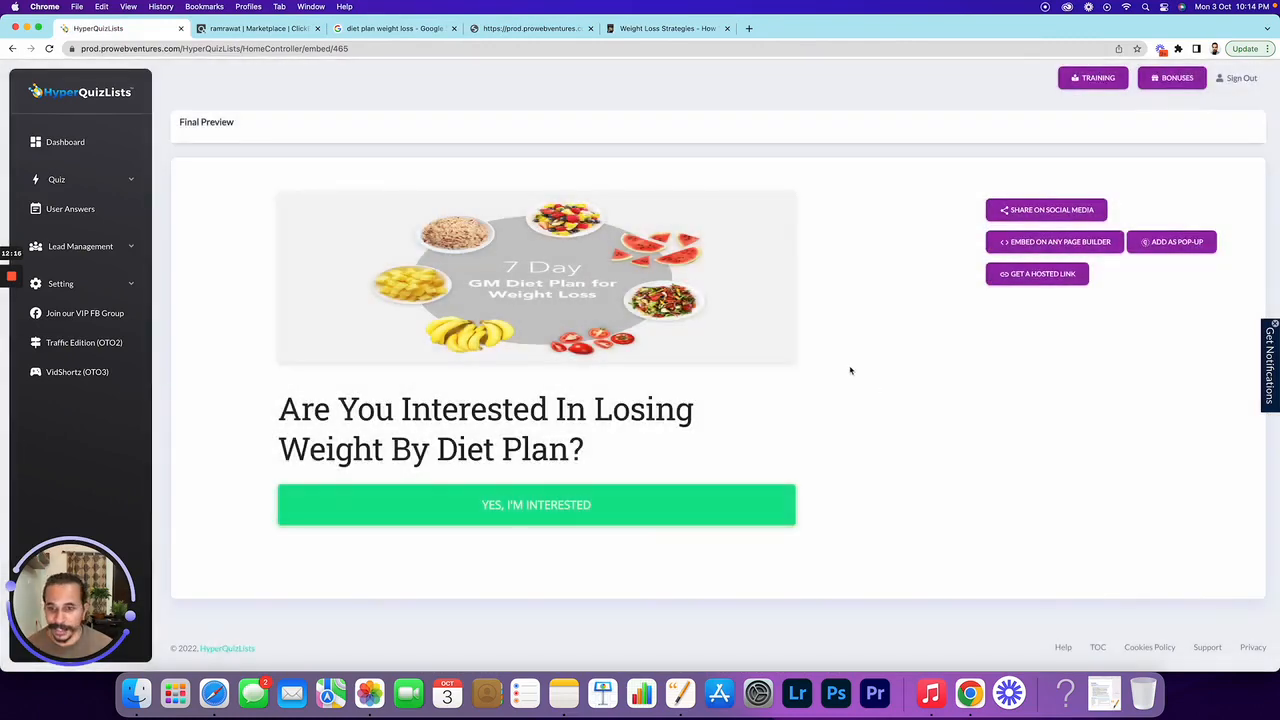
left_click(108, 182)
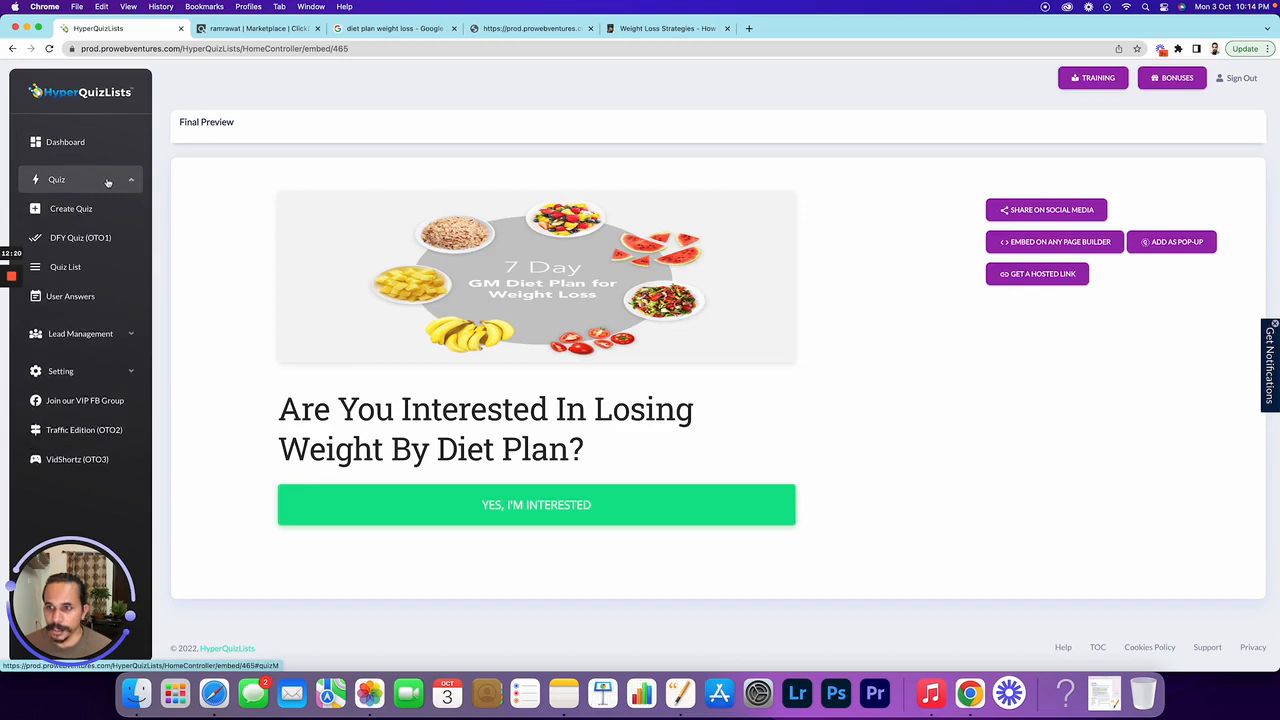
left_click(108, 182)
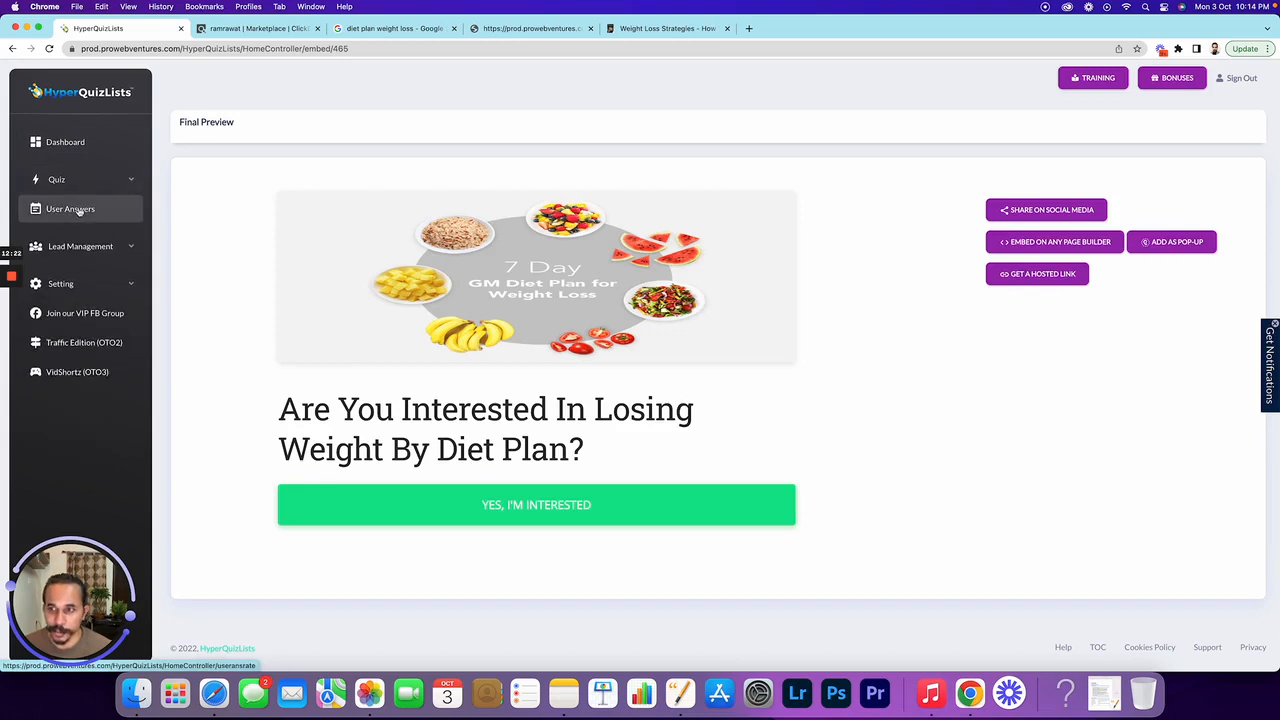
left_click(79, 211)
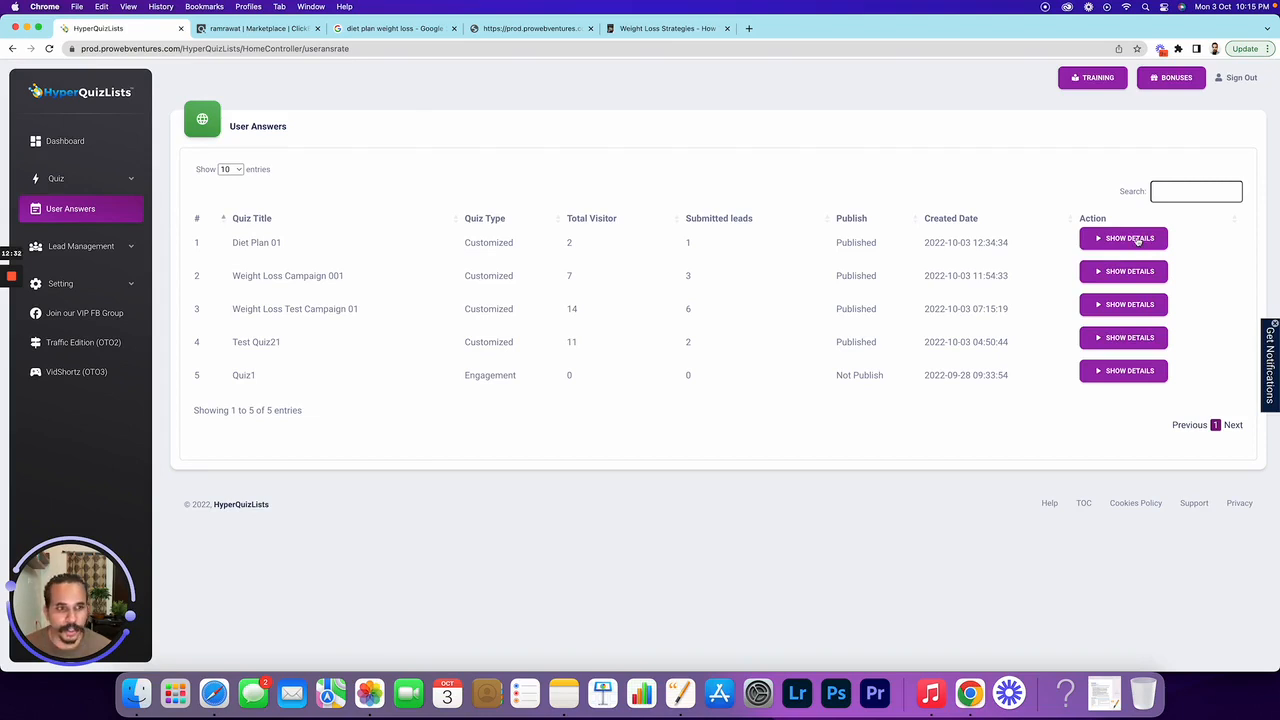
left_click(1137, 239)
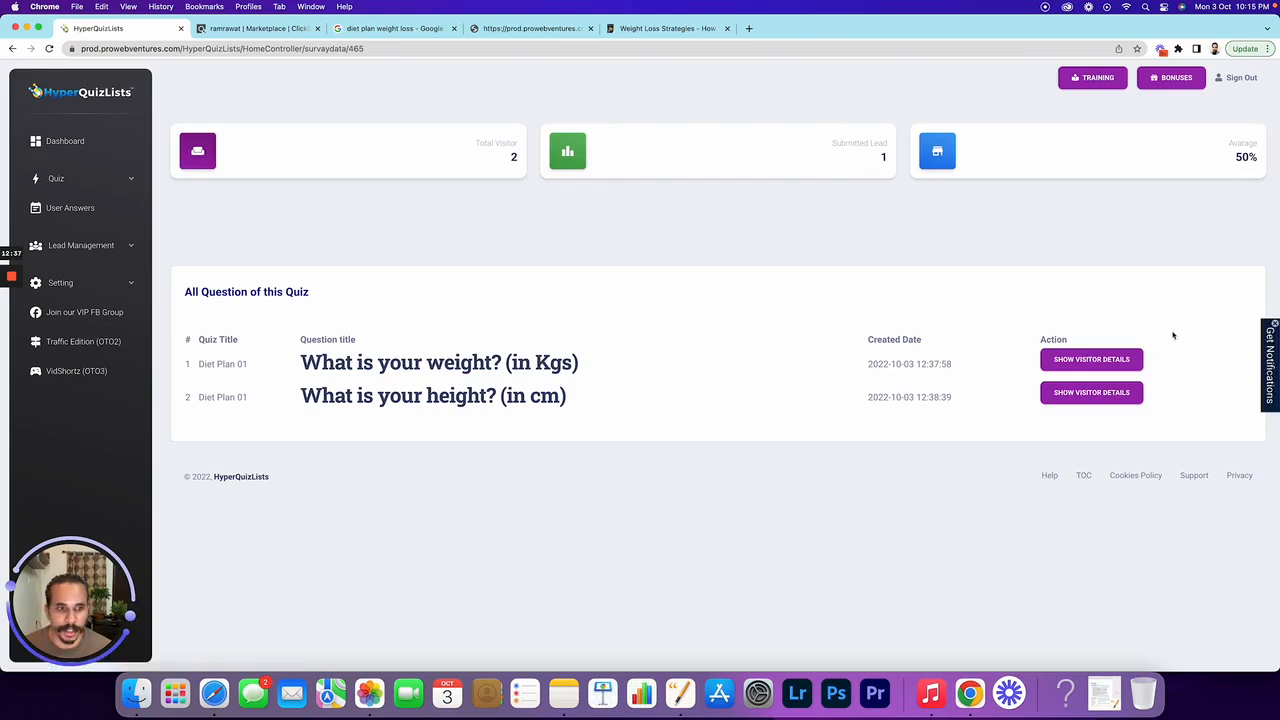
Review the weight question's visitor answers, including the respondent's name and email
left_click(1107, 363)
scroll(629, 541, "down", 3)
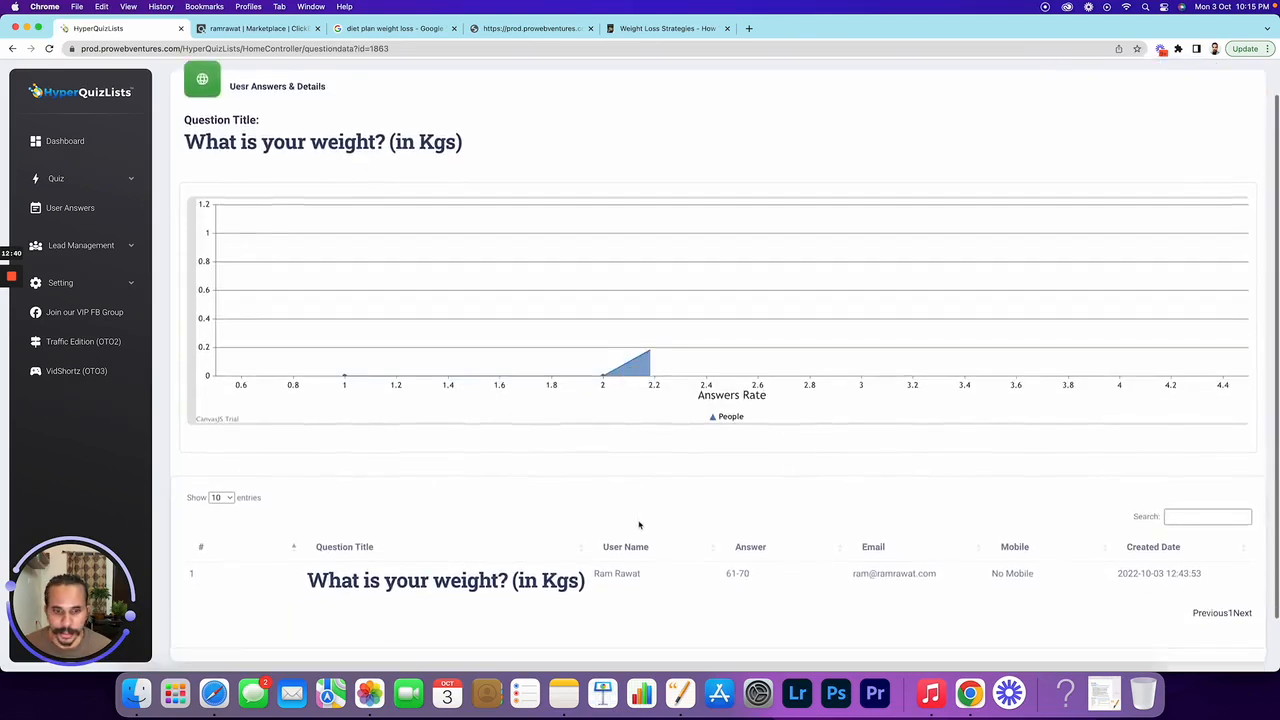
left_click_drag(758, 513, 720, 512)
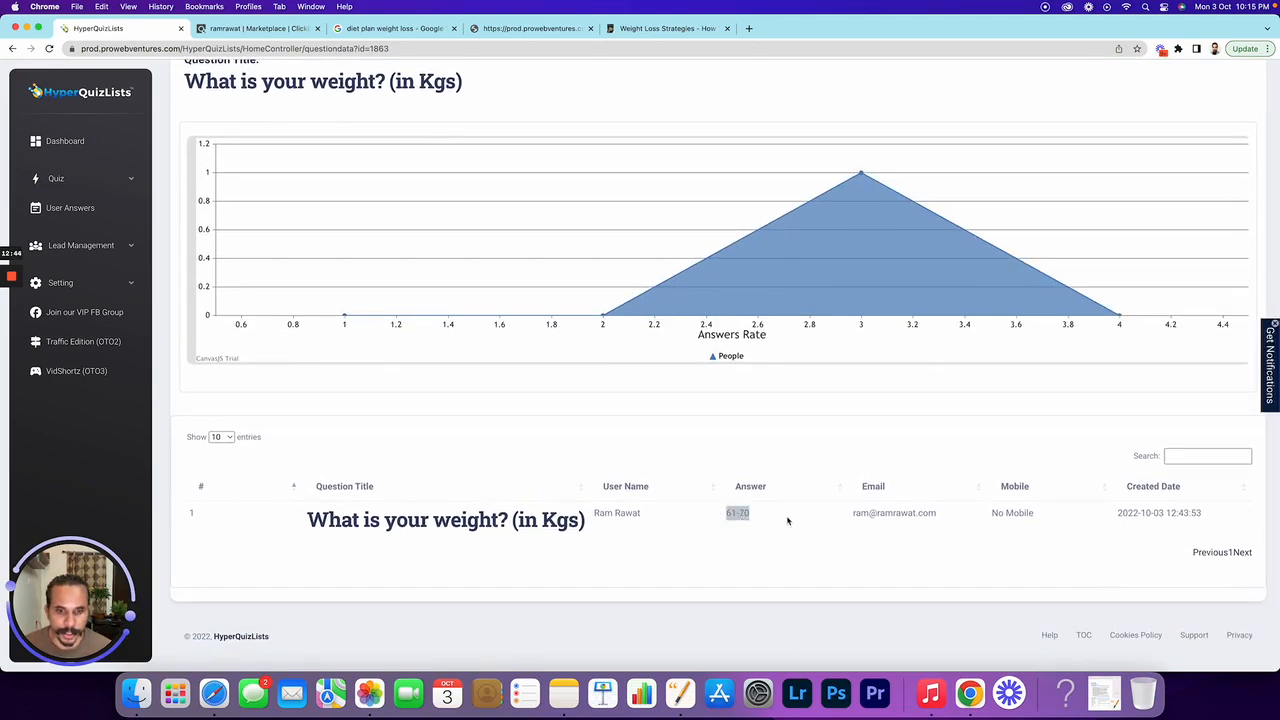
left_click(739, 531)
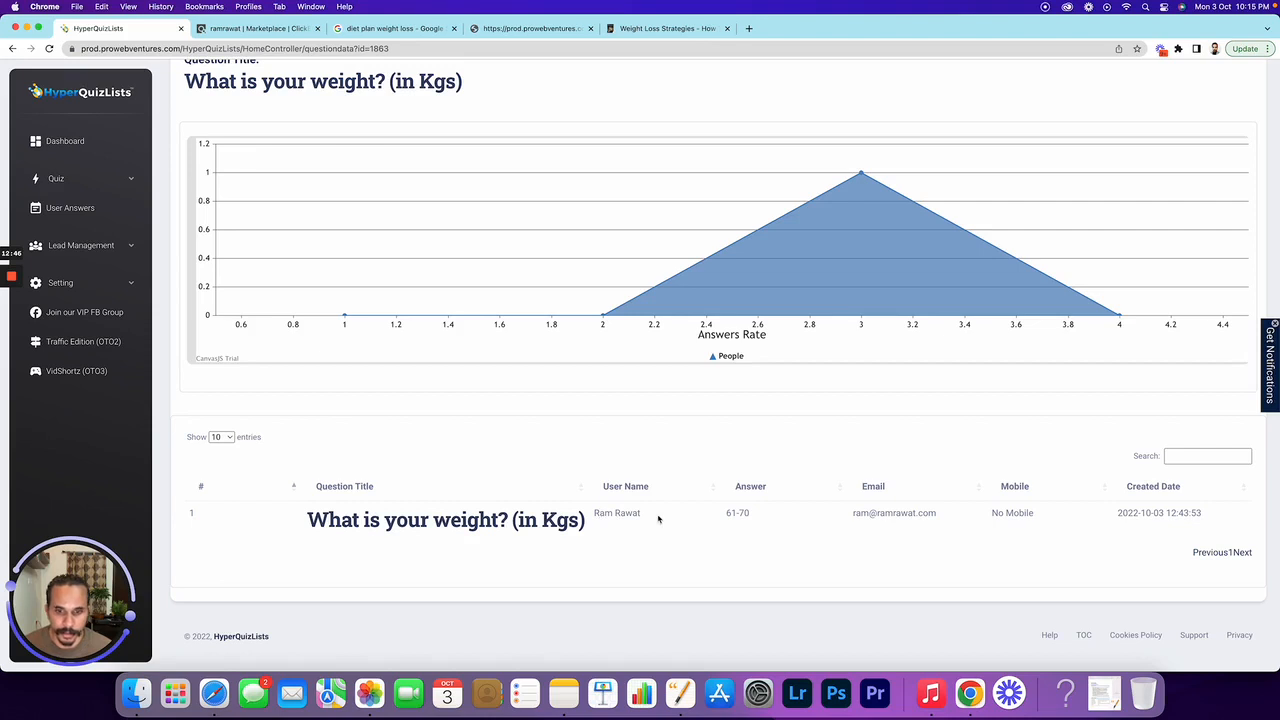
left_click_drag(659, 518, 592, 511)
left_click_drag(852, 516, 976, 520)
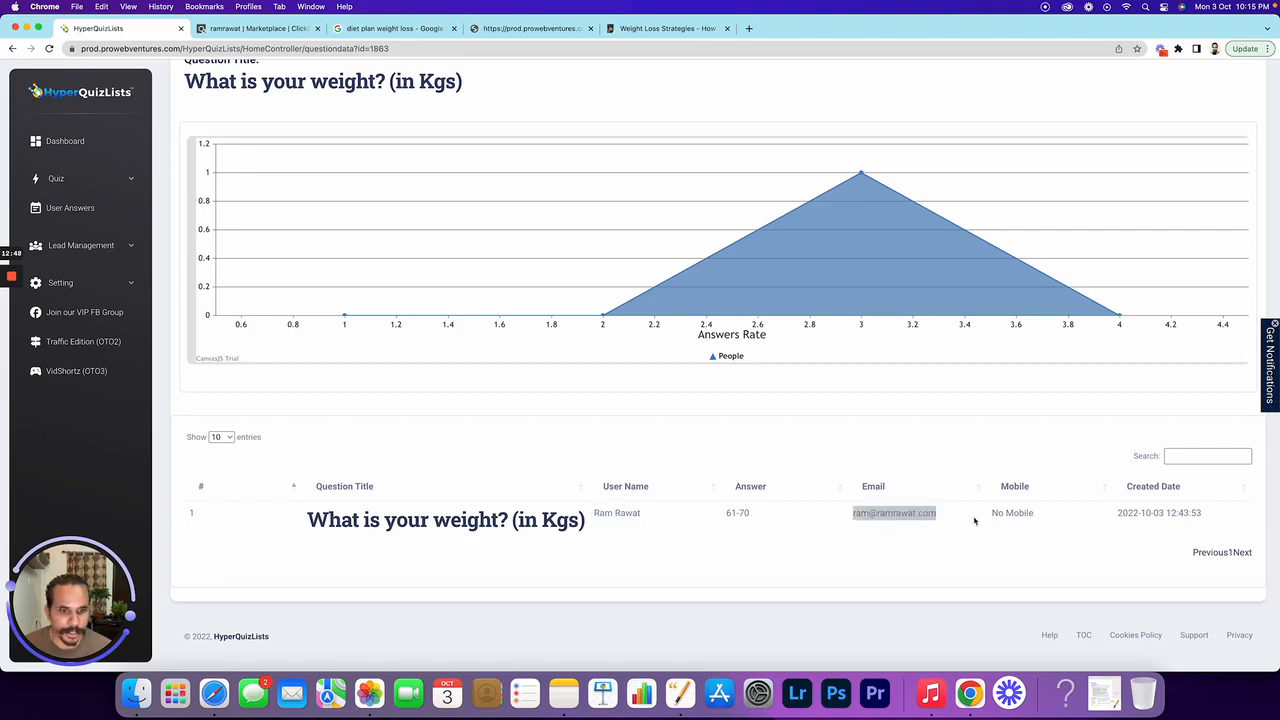
left_click(670, 458)
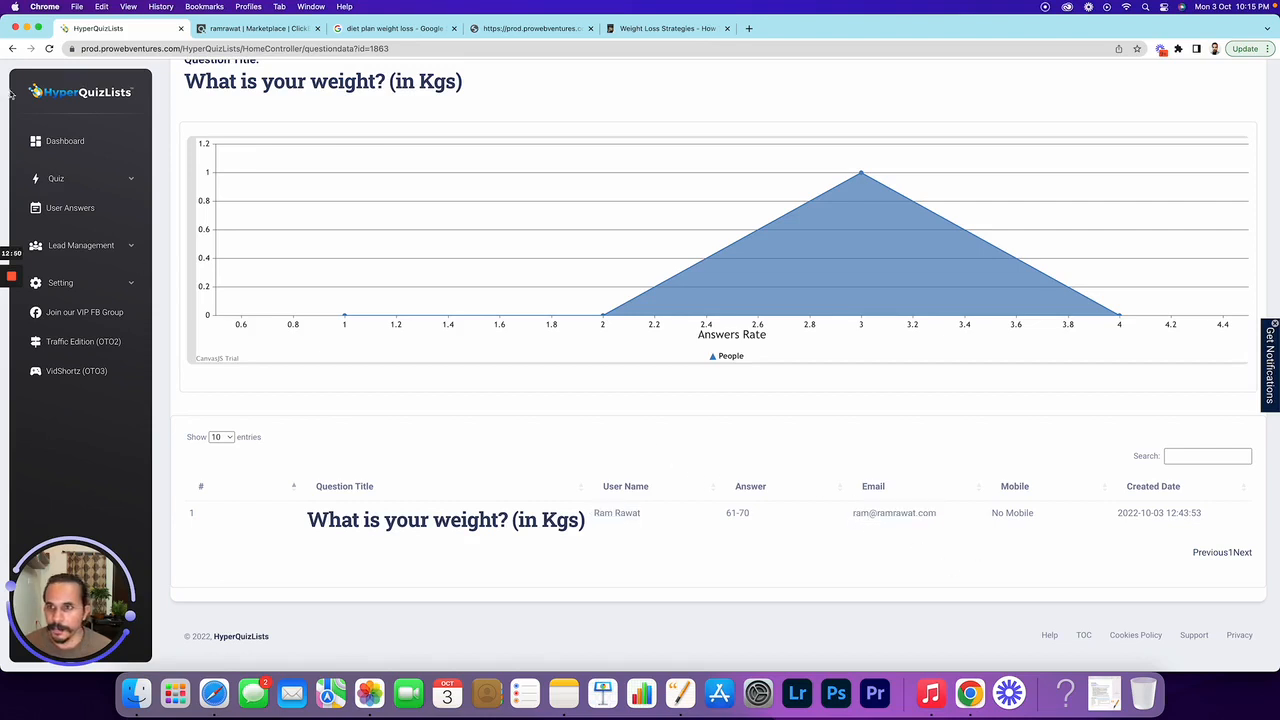
scroll(320, 277, "up", 2)
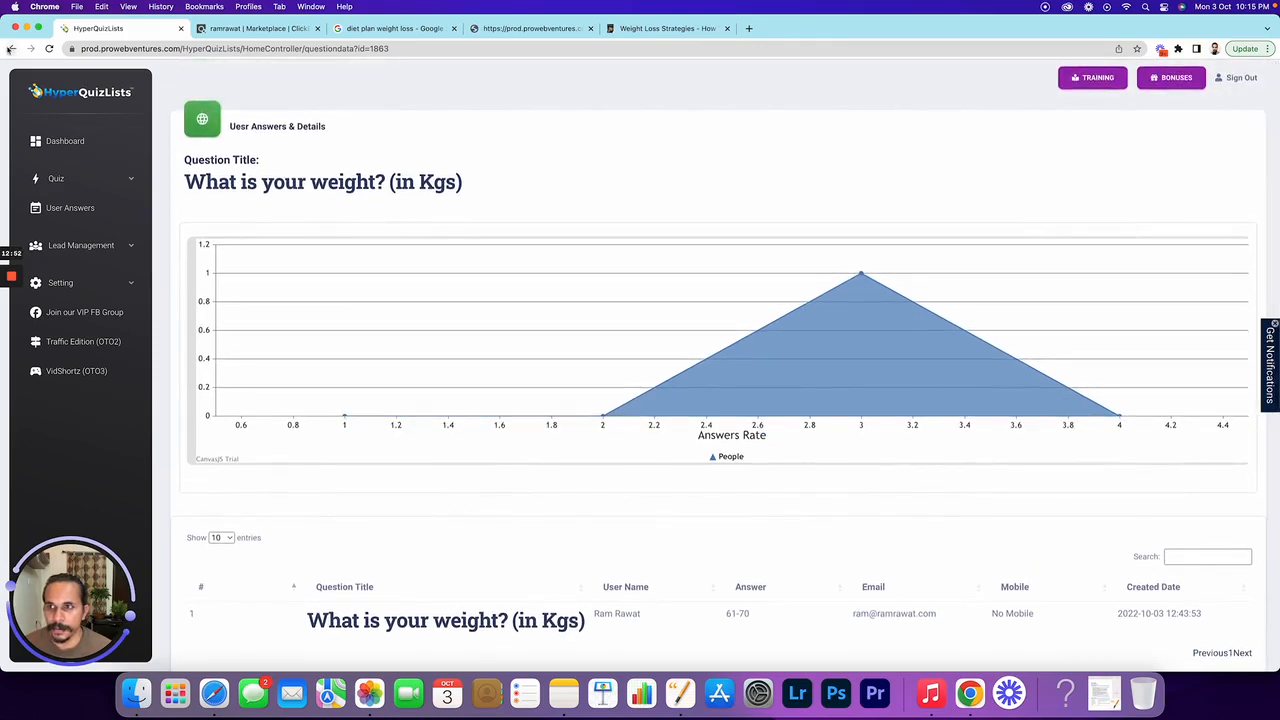
left_click(11, 49)
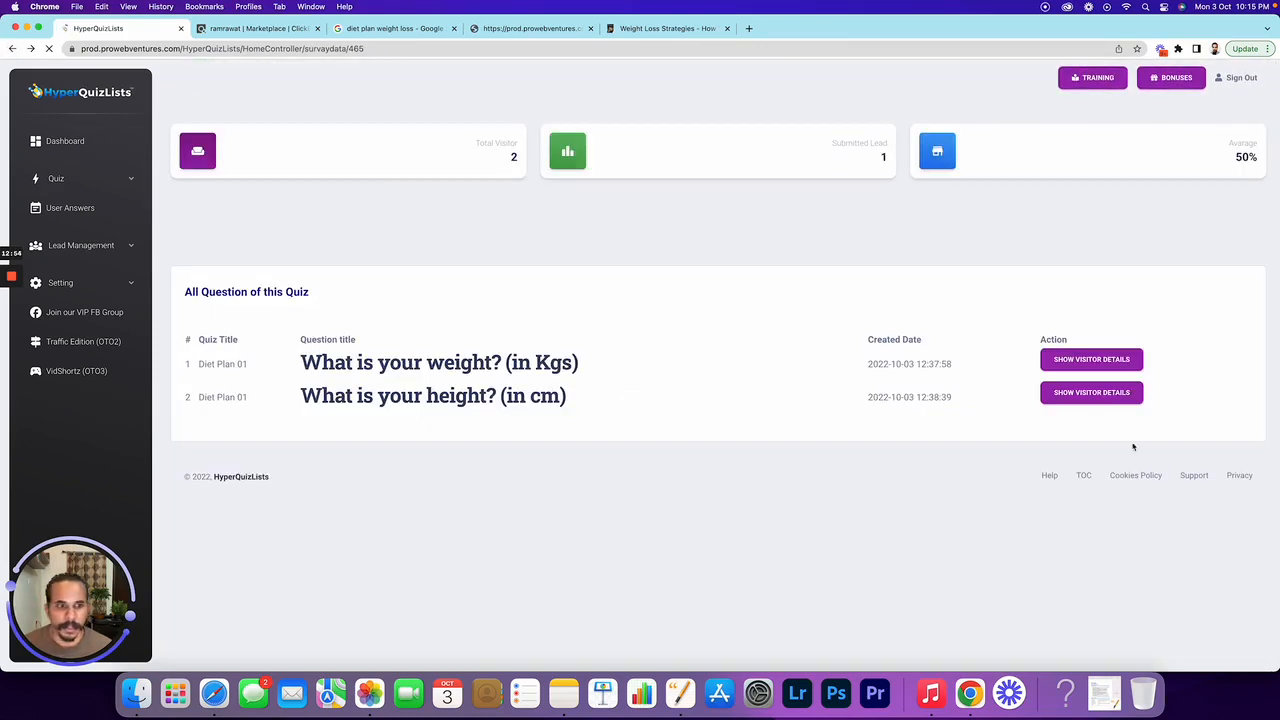
Review the height question's visitor answers, then return to the all-quizzes answers overview
left_click(1088, 394)
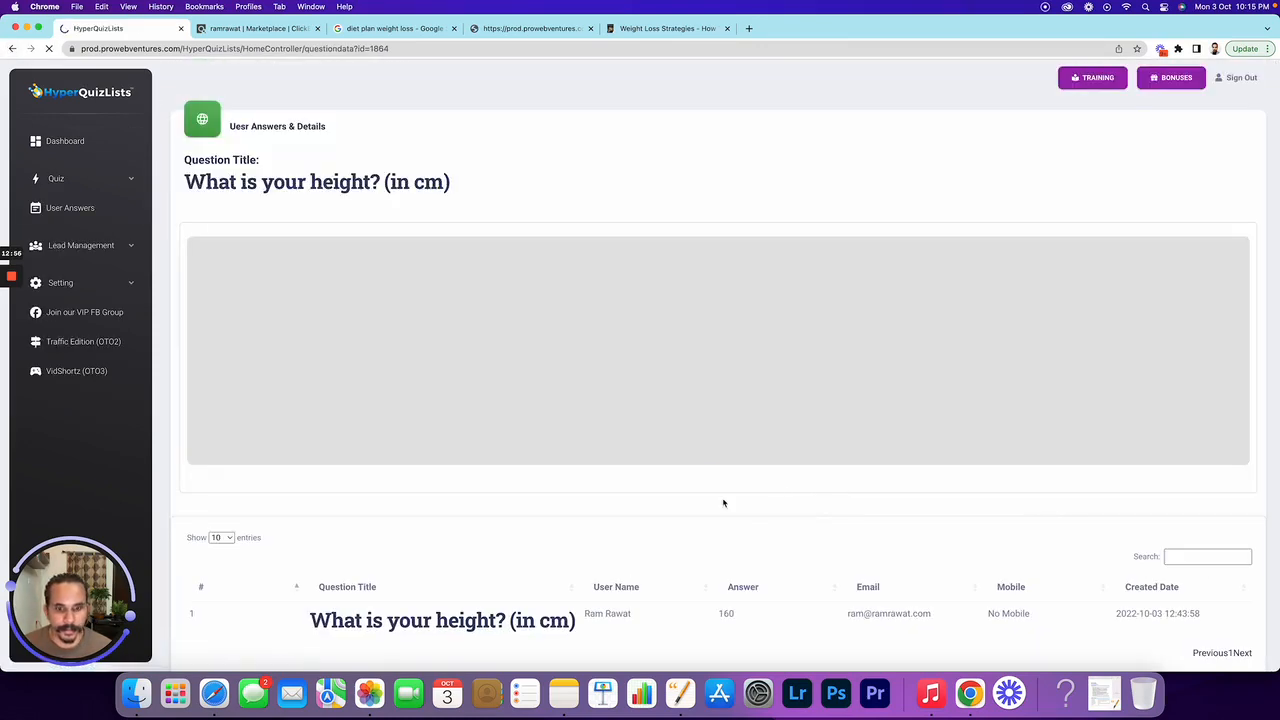
scroll(837, 503, "down", 2)
left_click_drag(739, 546, 716, 547)
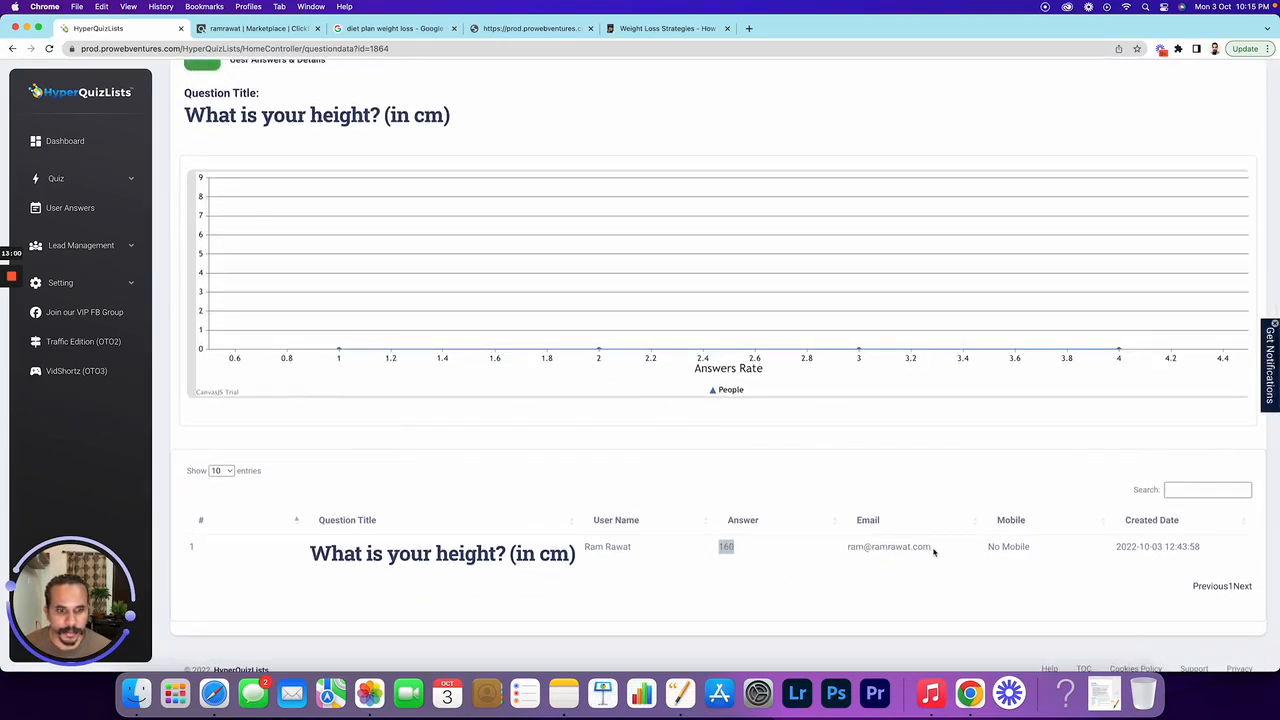
scroll(190, 116, "up", 3)
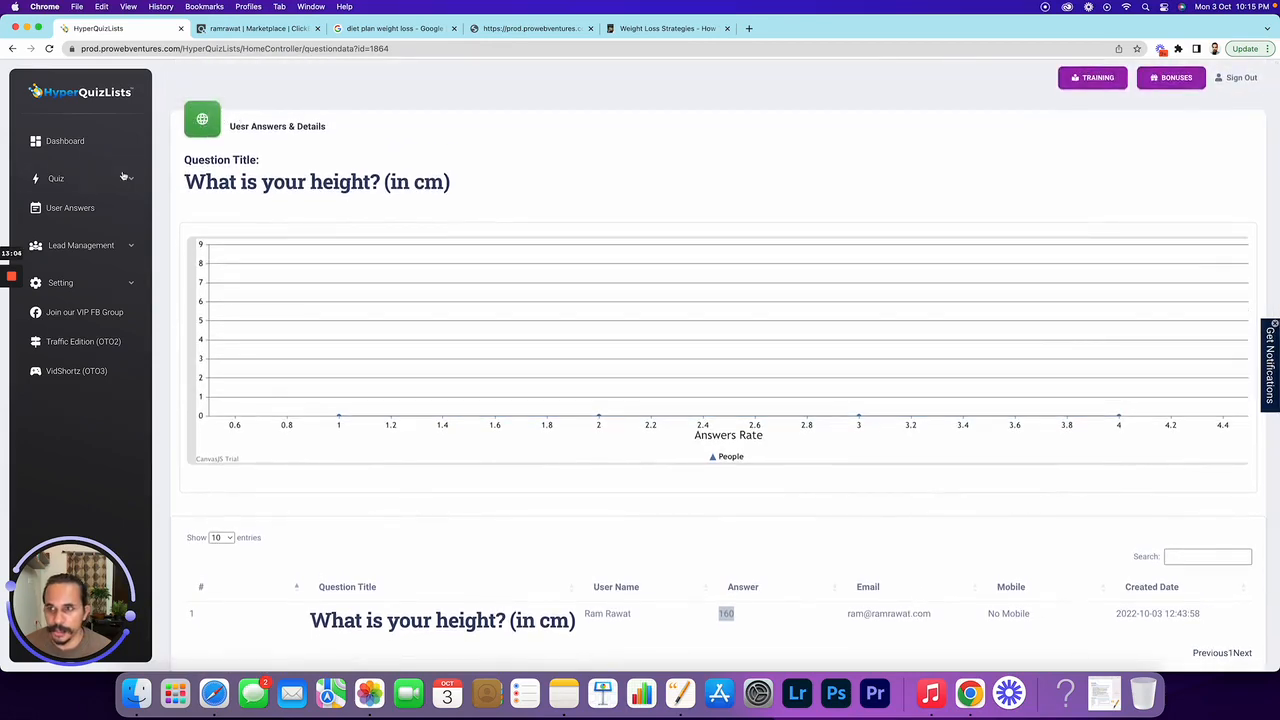
left_click(86, 209)
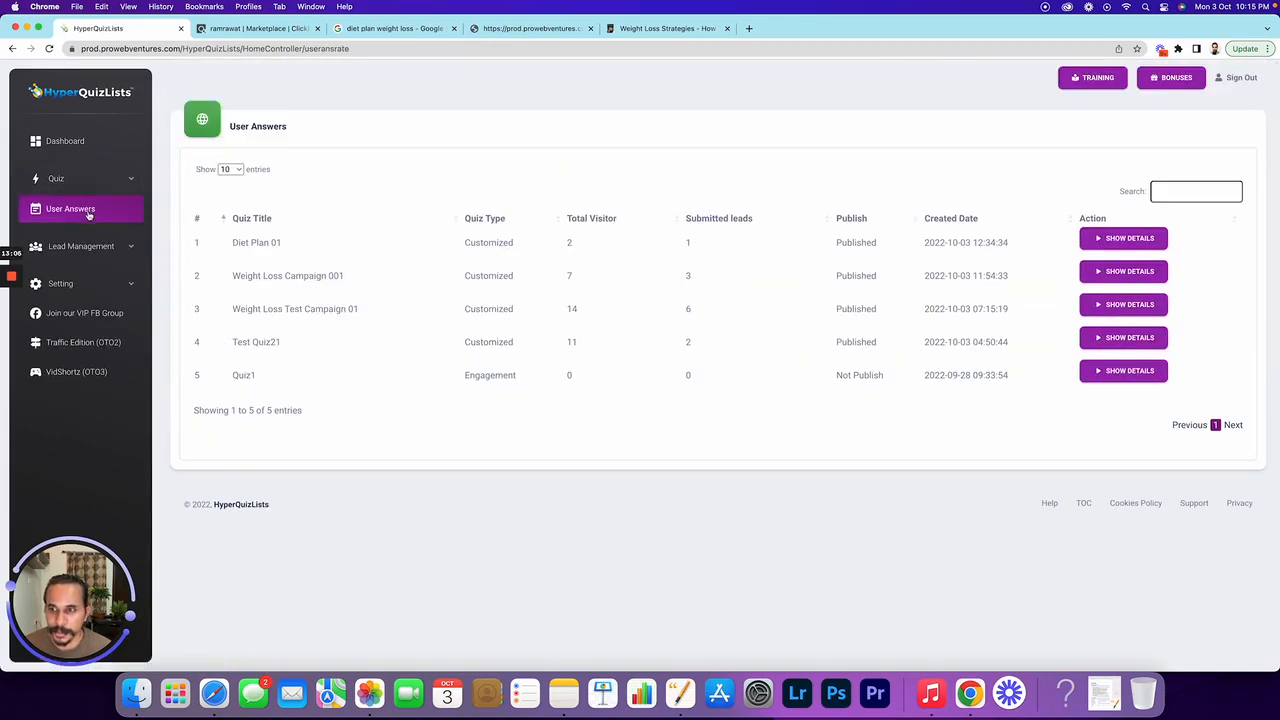
Open the automatic email form and attach it to Diet Plan 01
left_click(131, 248)
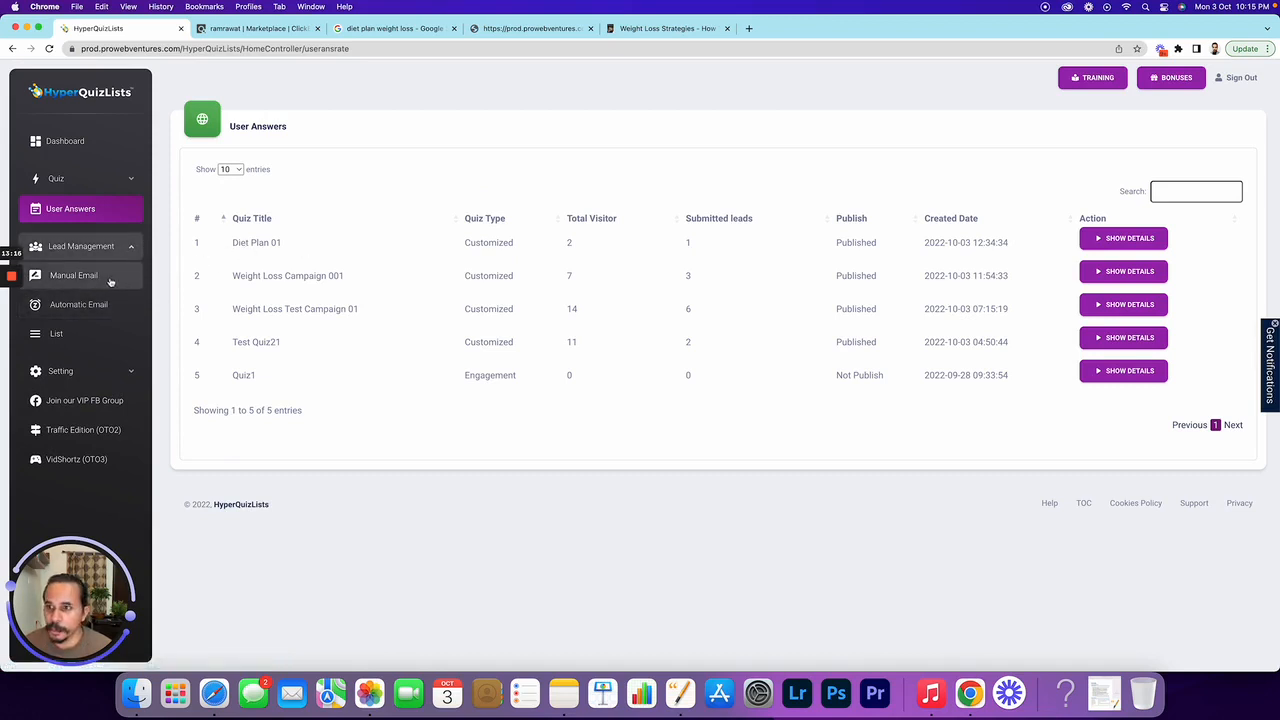
left_click(119, 374)
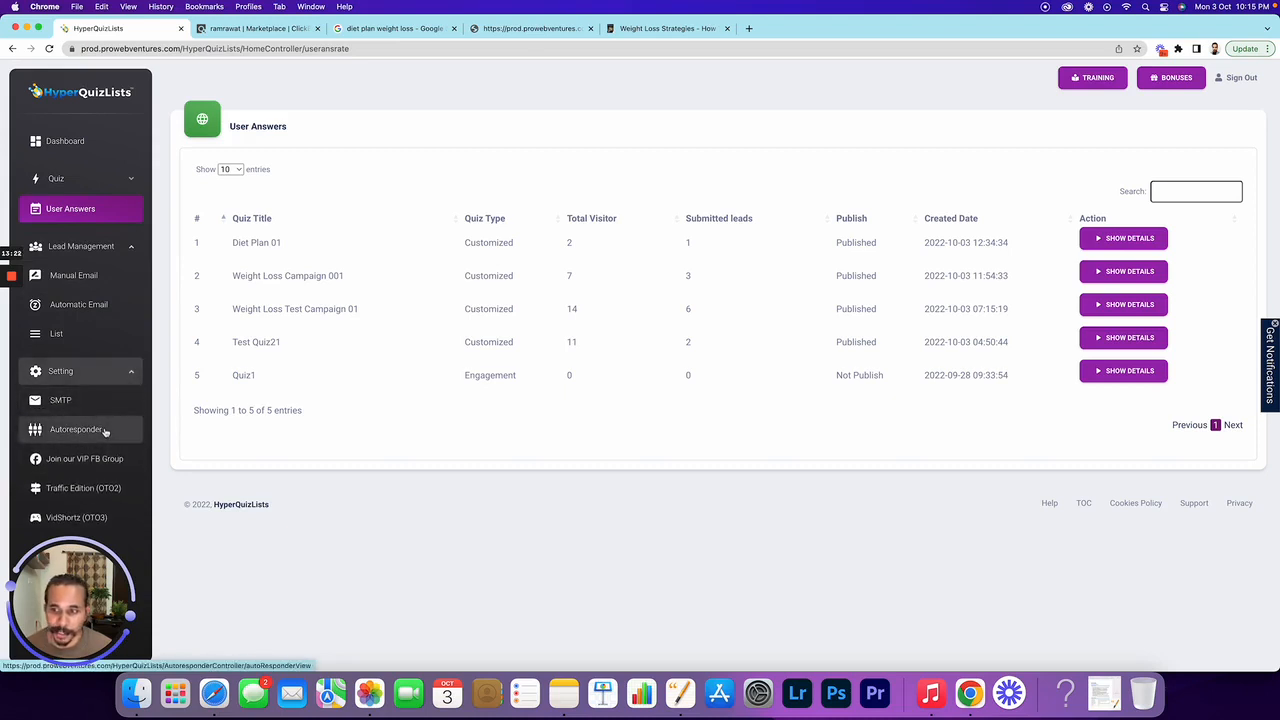
left_click(100, 306)
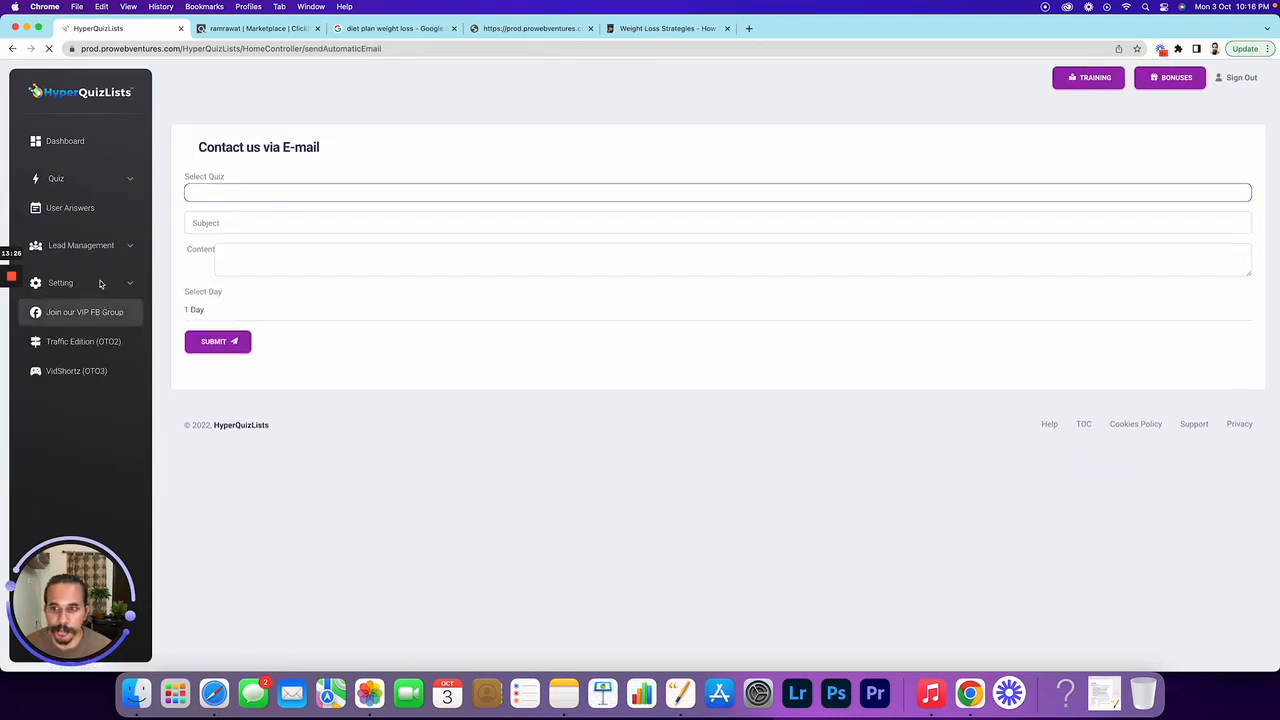
left_click(202, 192)
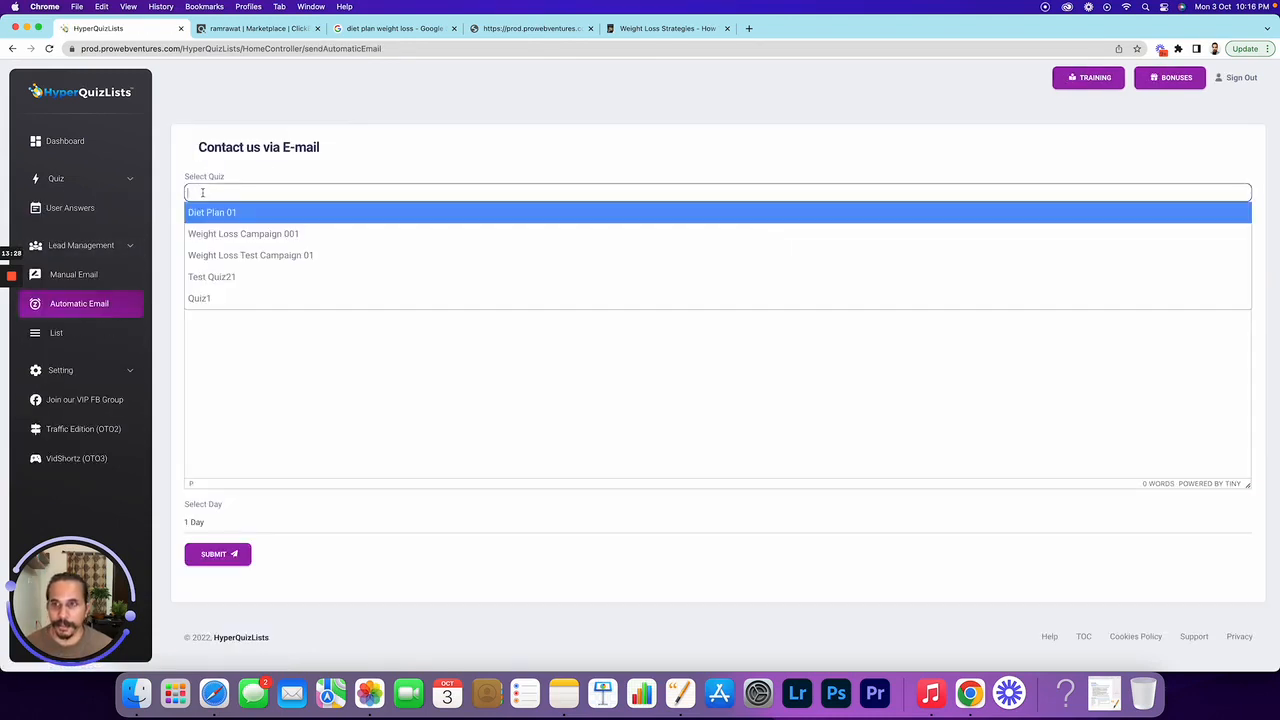
left_click(213, 211)
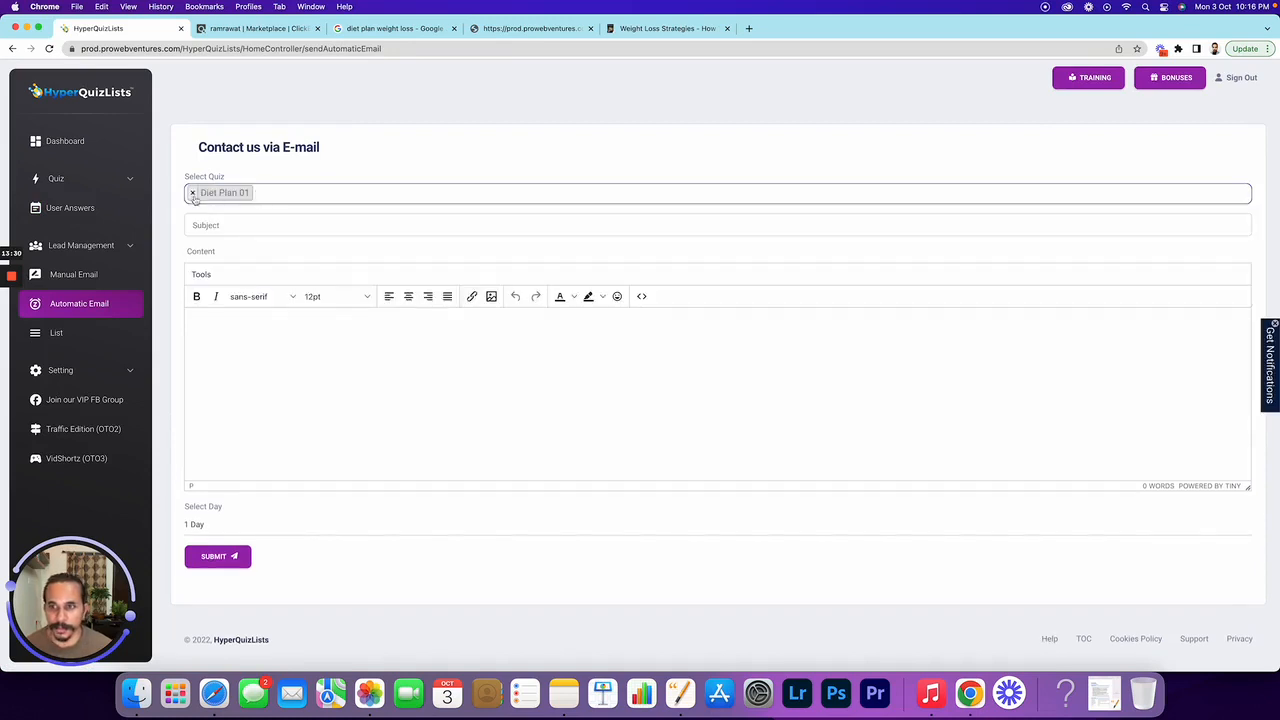
Set both the email subject and content to 'Download Customised Diet Plan'
left_click(222, 224)
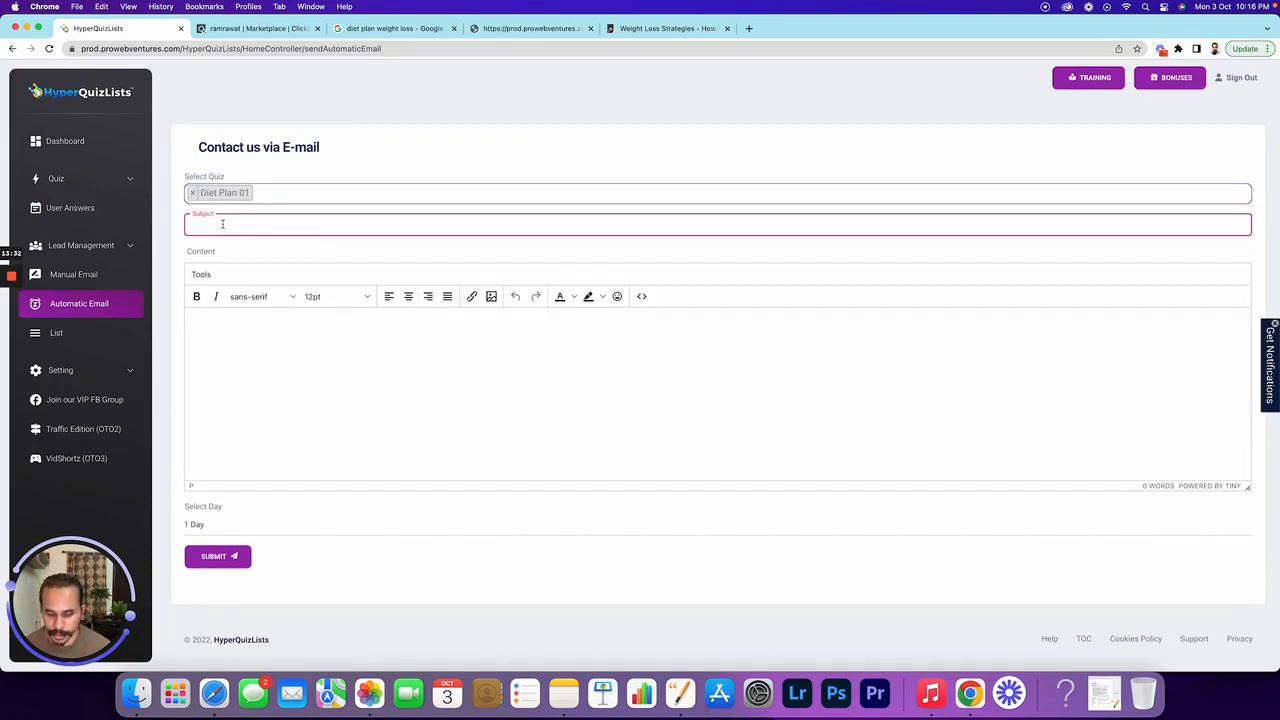
type("Downl")
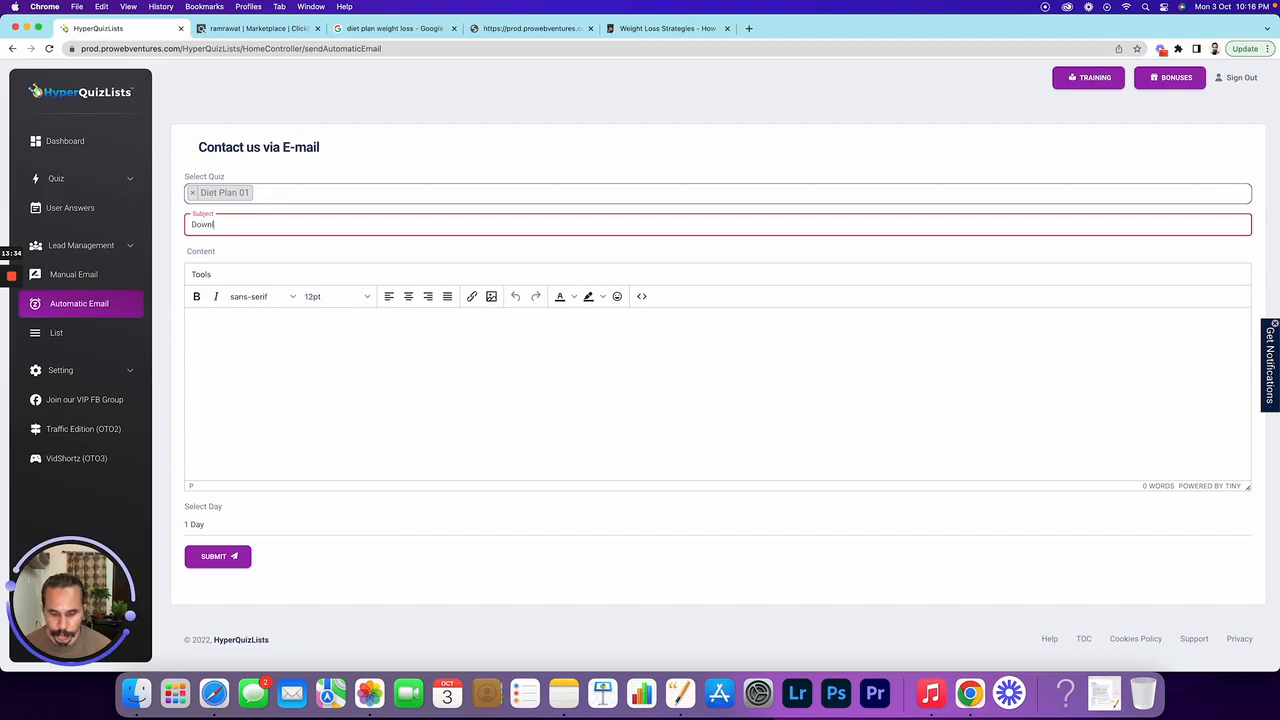
type("oad")
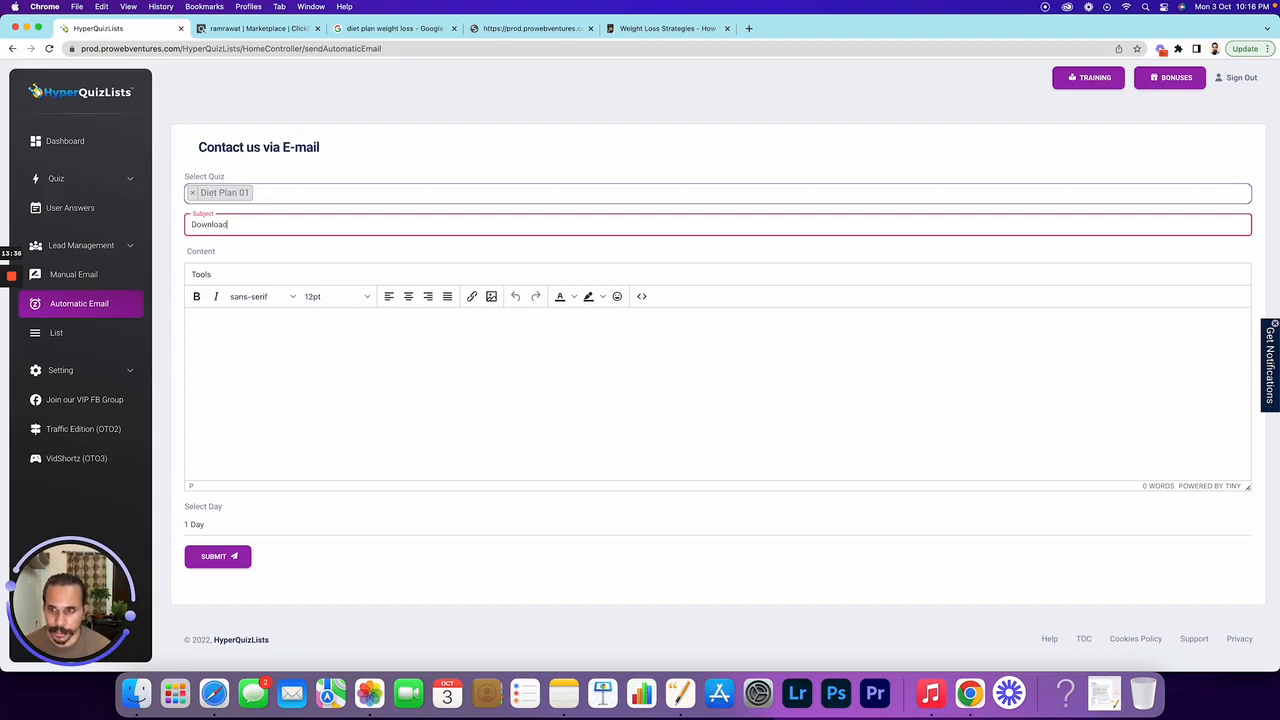
type(" Cus")
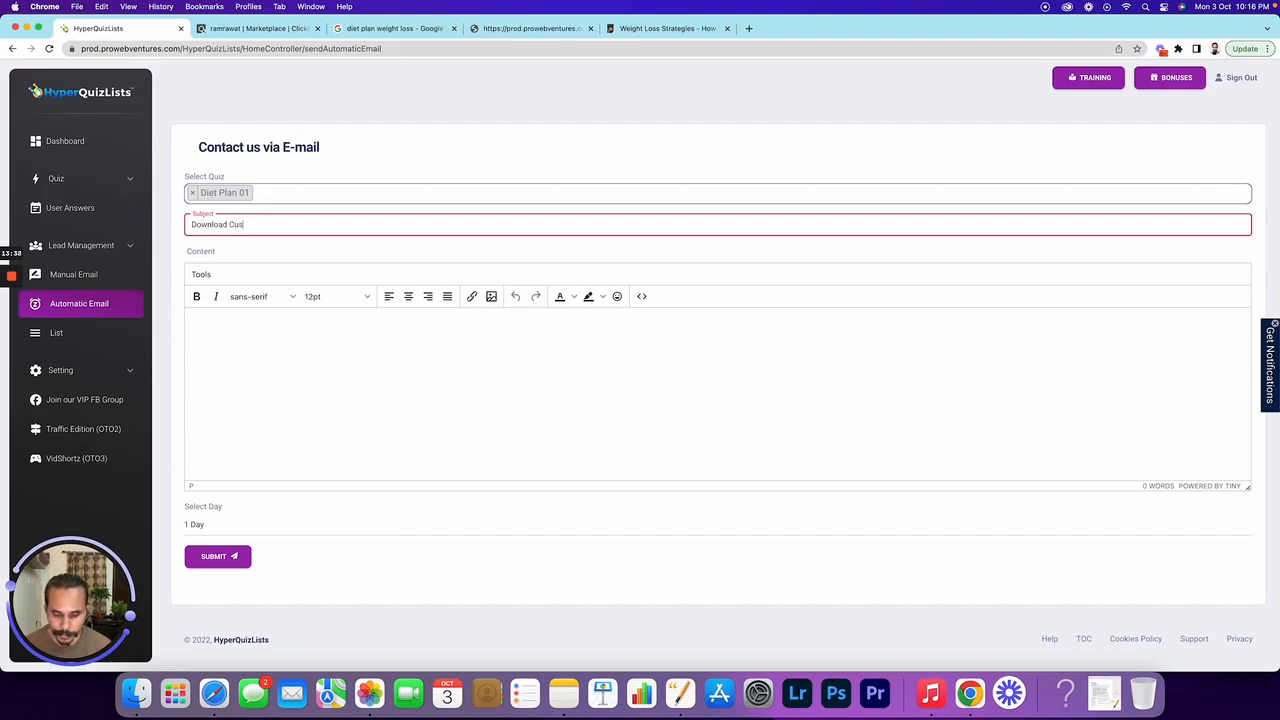
type("tomised Diet Plan")
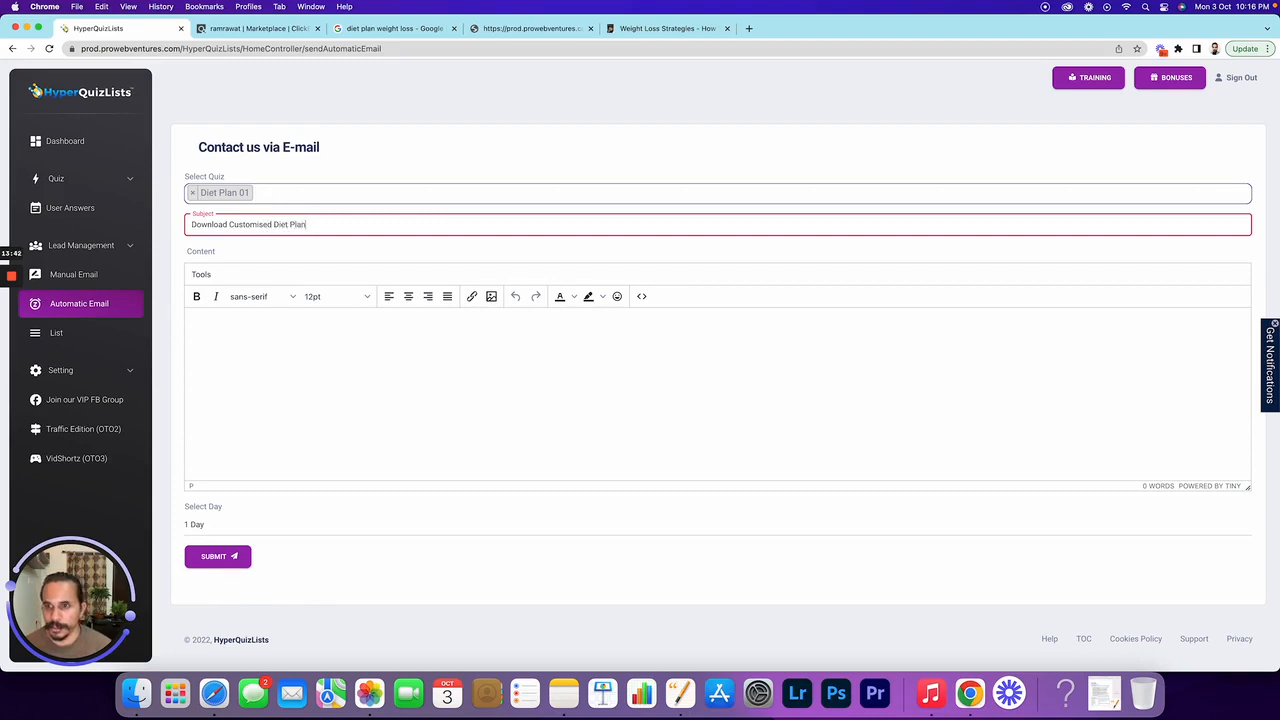
key("super+a")
key("super+c")
left_click(308, 346)
key("super+v")
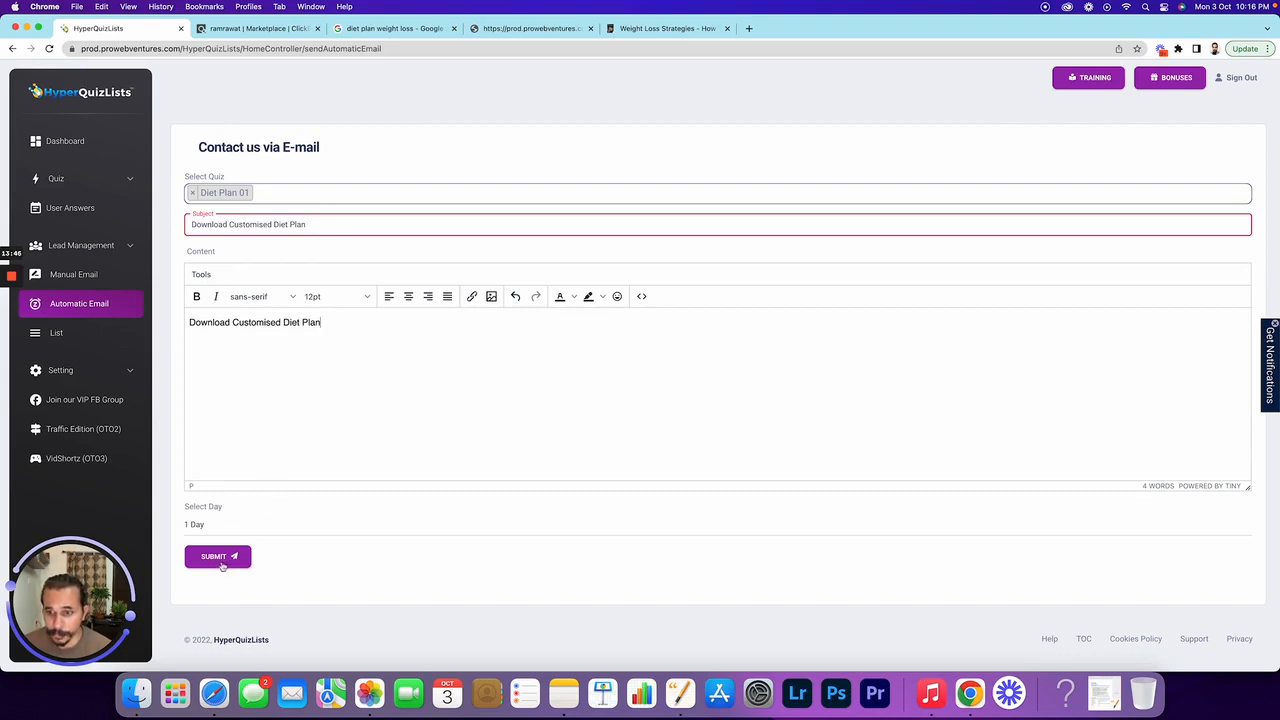
Keep the send day at 1 Day and submit the automatic email
left_click(195, 535)
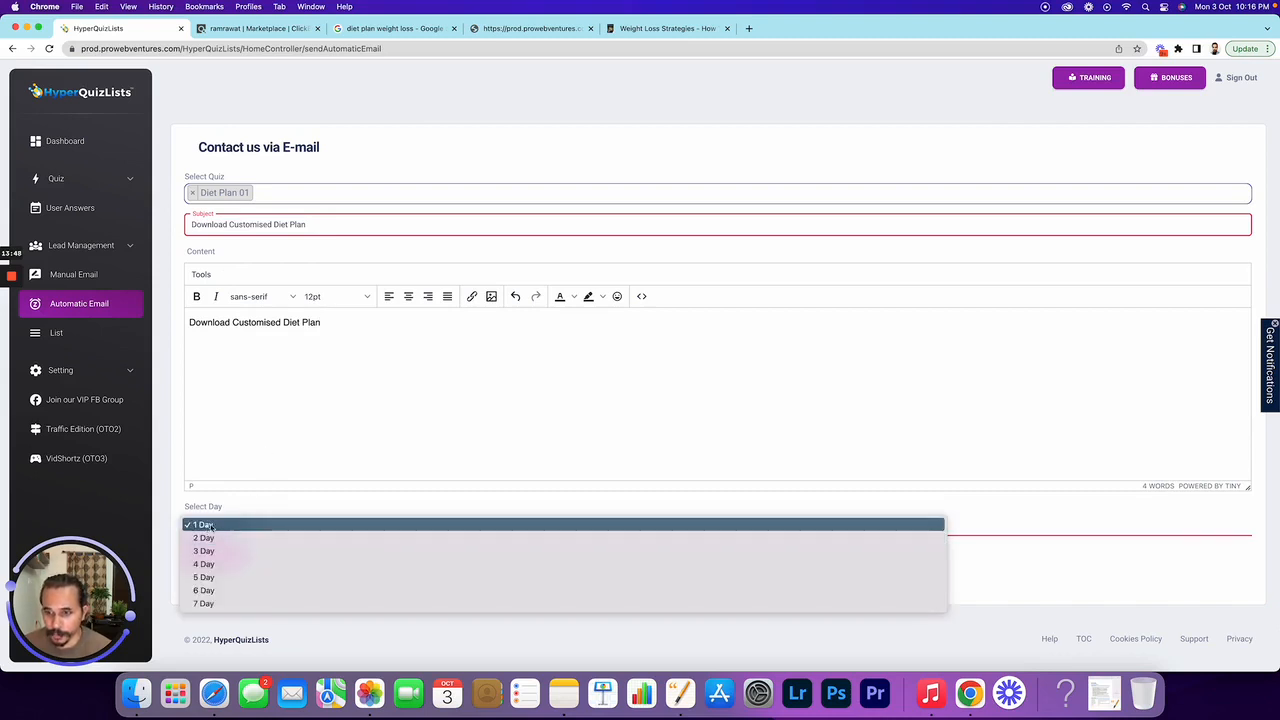
left_click(205, 524)
left_click(217, 557)
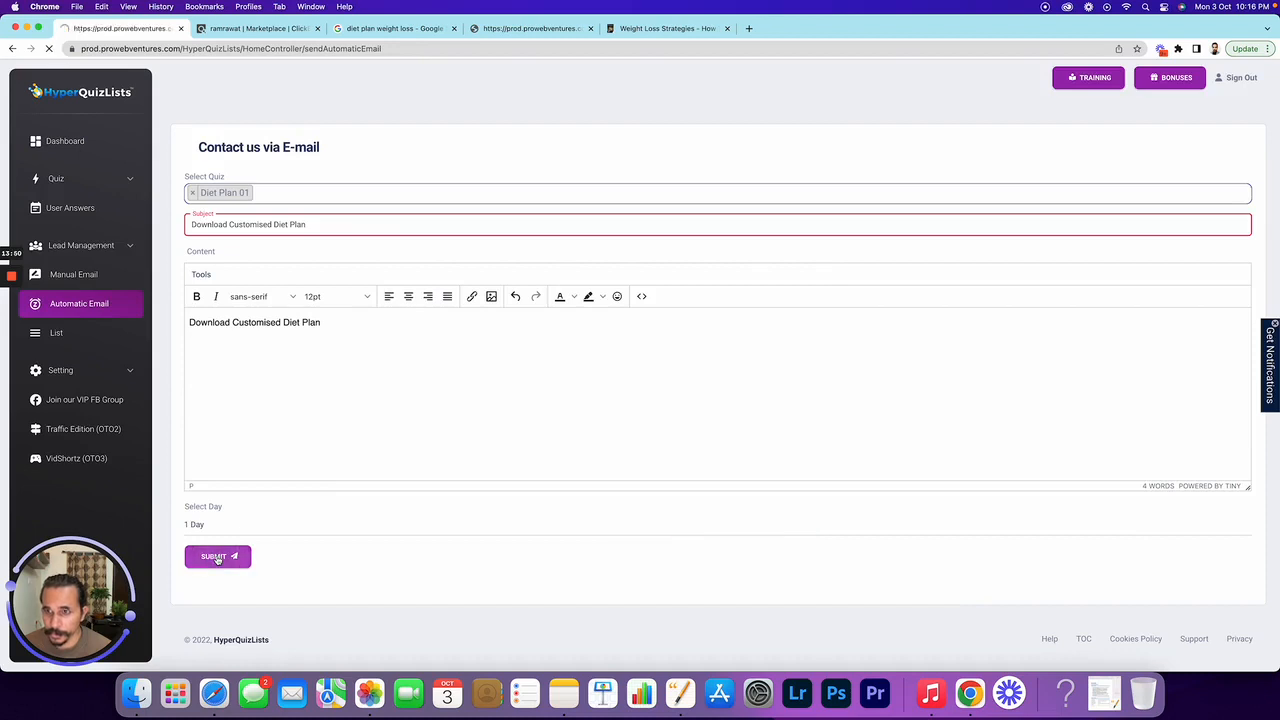
For Diet Plan 01, set the subject and content to 'Thanks for going through plan'
left_click(214, 194)
left_click(228, 209)
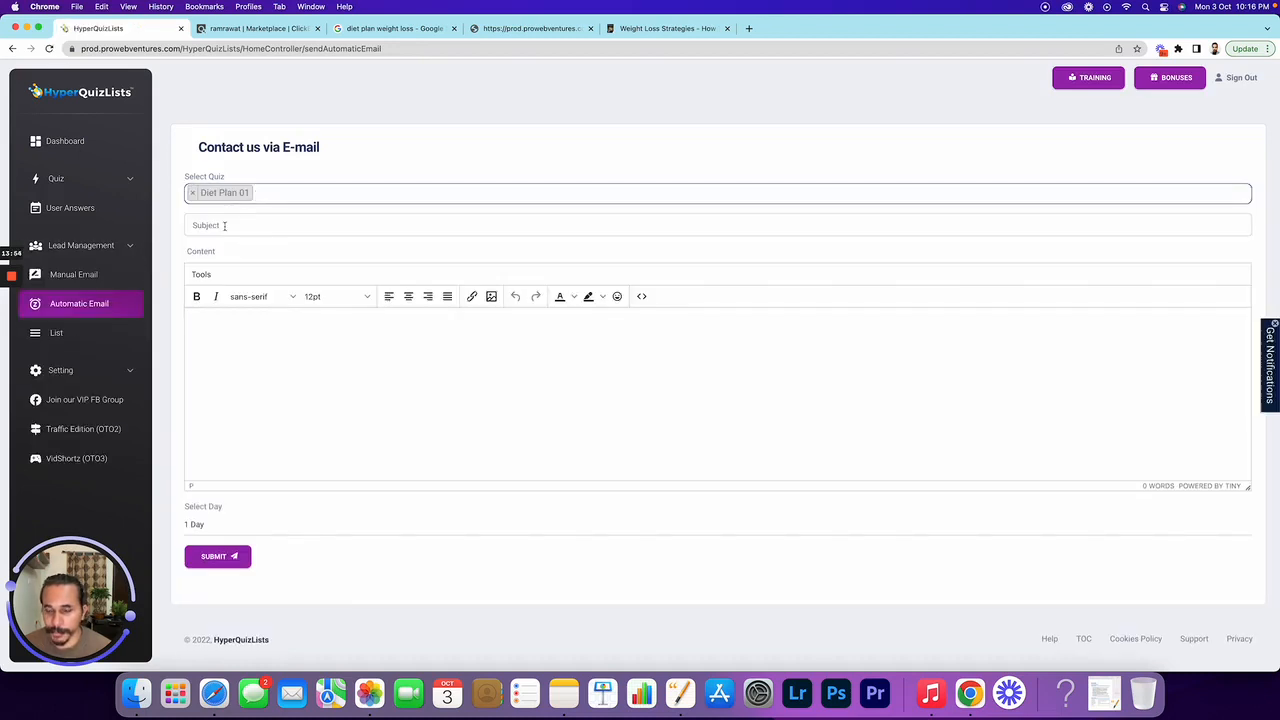
left_click(224, 226)
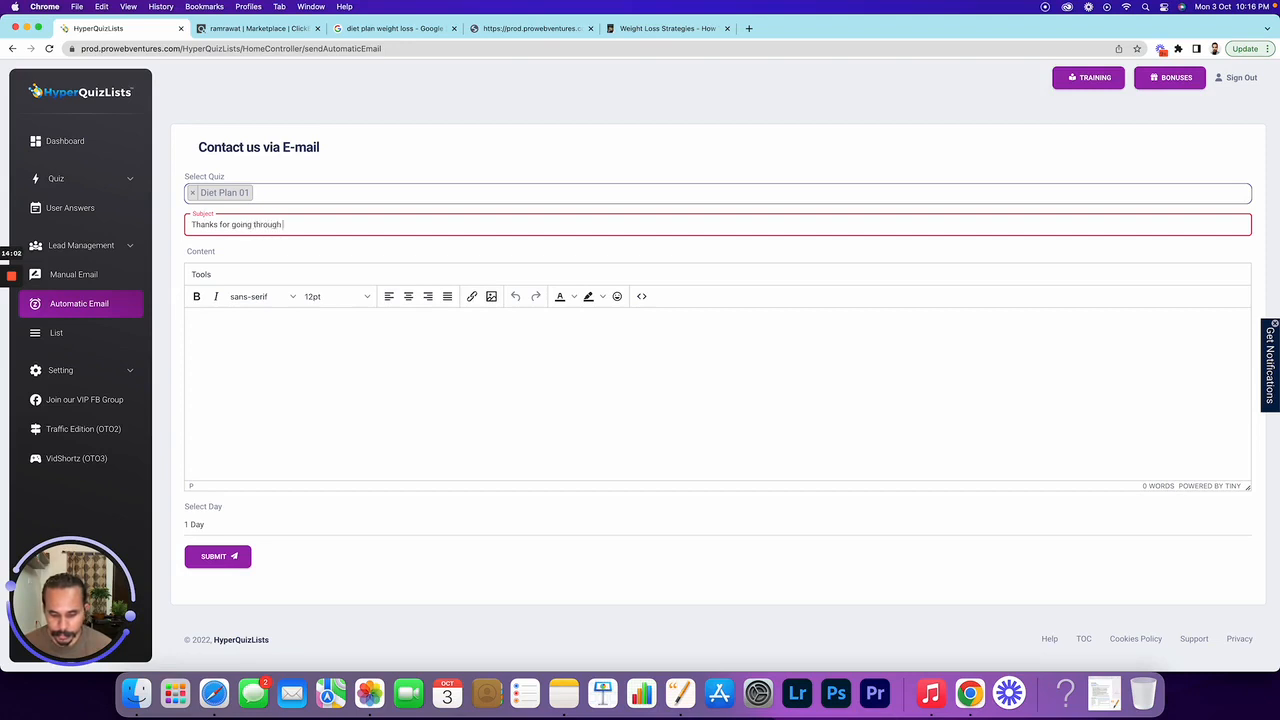
triple_click(244, 235)
left_click(298, 335)
key("super+v")
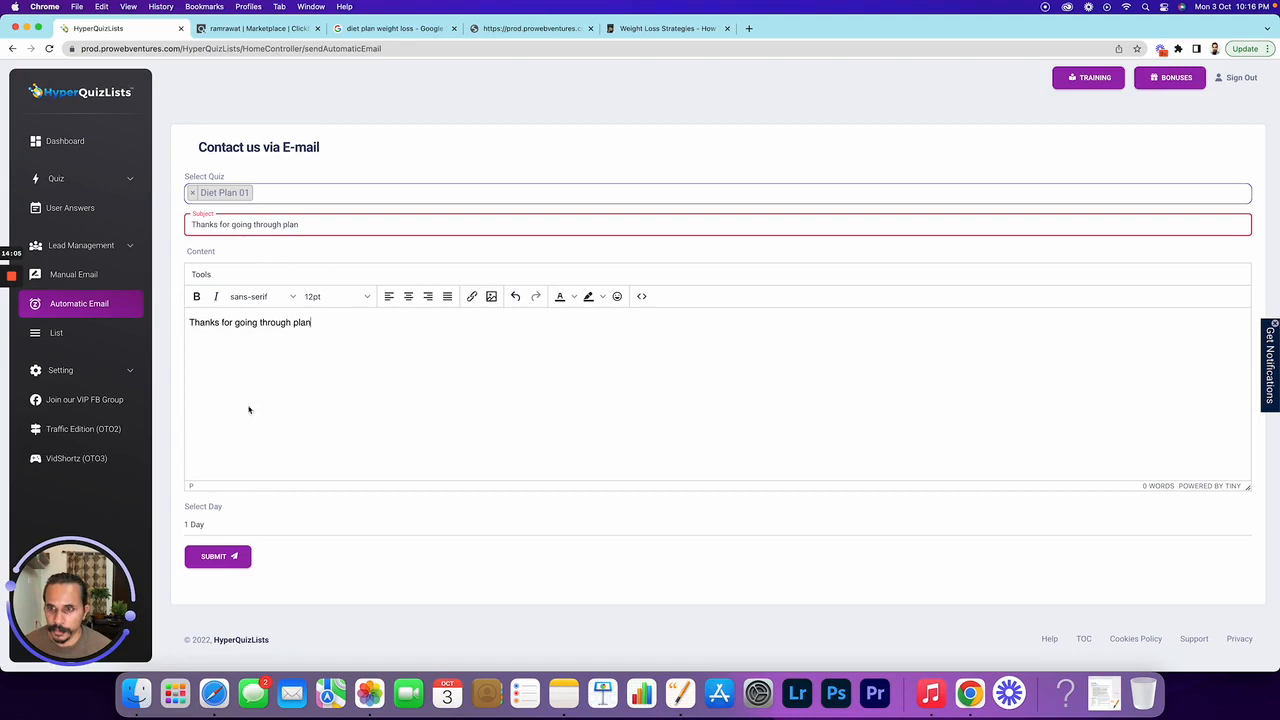
Schedule the follow-up for 2 Day and submit it
left_click(221, 530)
left_click(216, 540)
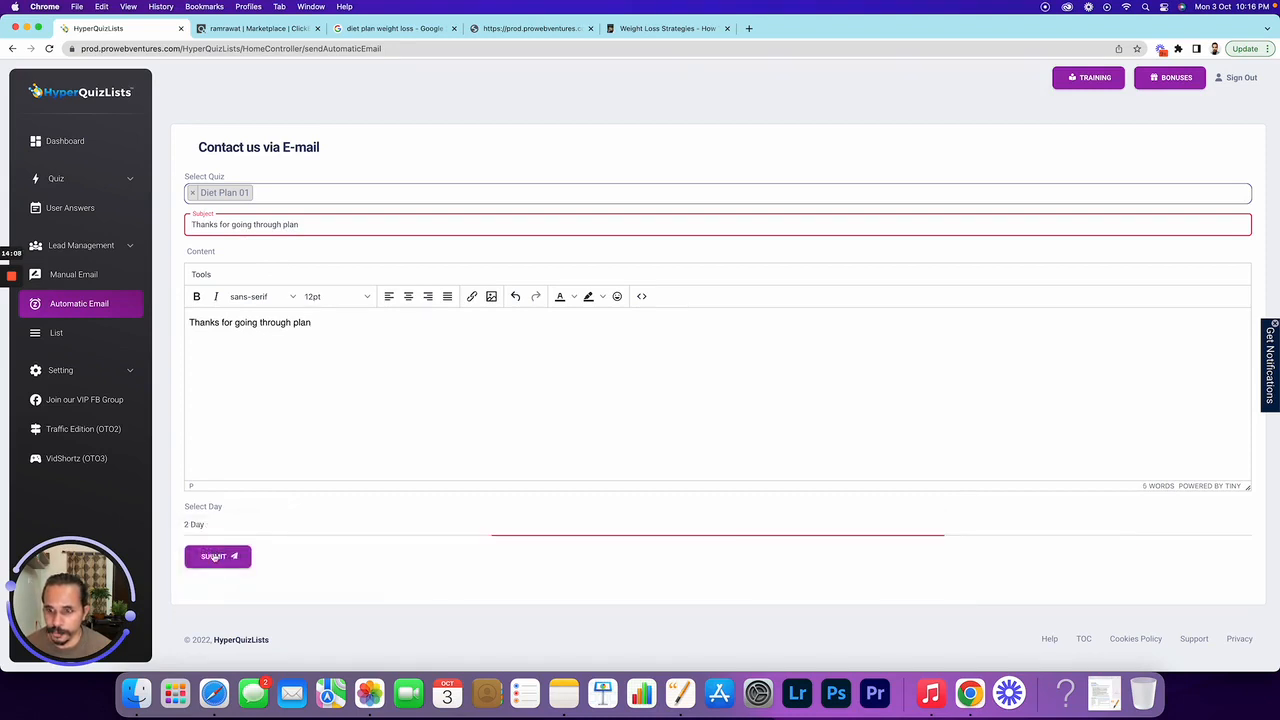
left_click(213, 557)
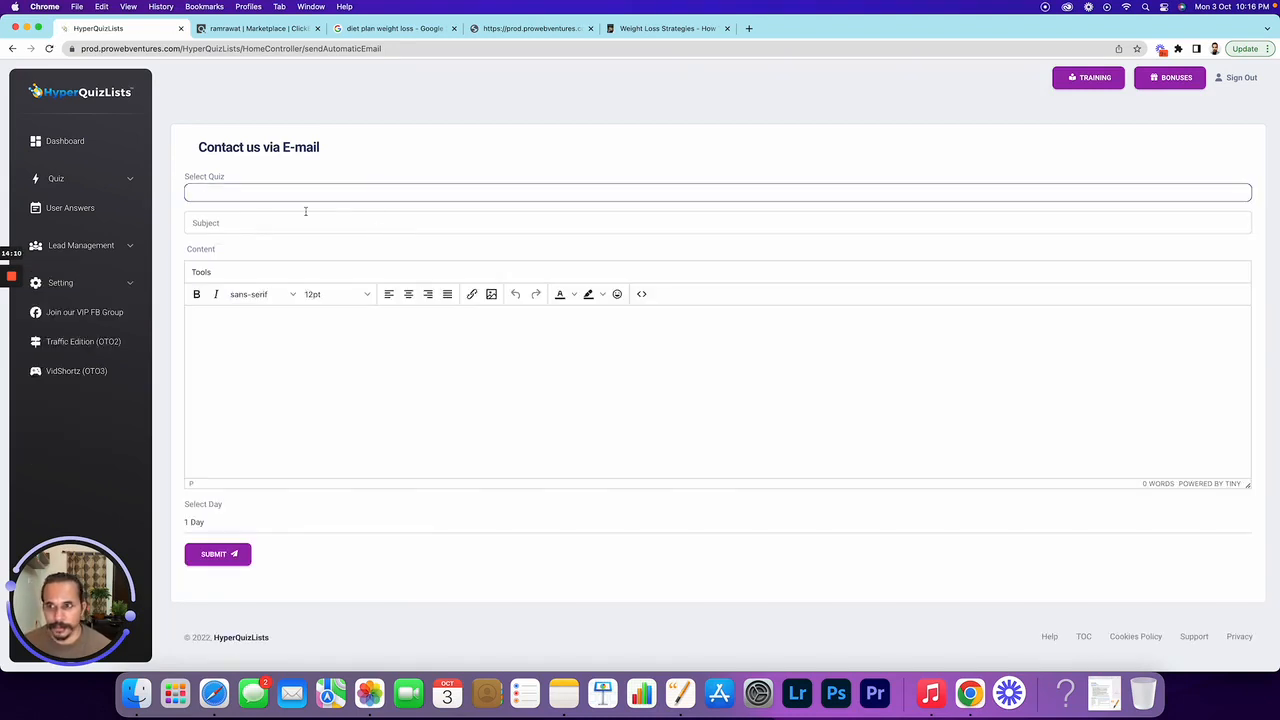
Check the Lead Management list, which shows both Diet Plan 01 automated emails
left_click(80, 245)
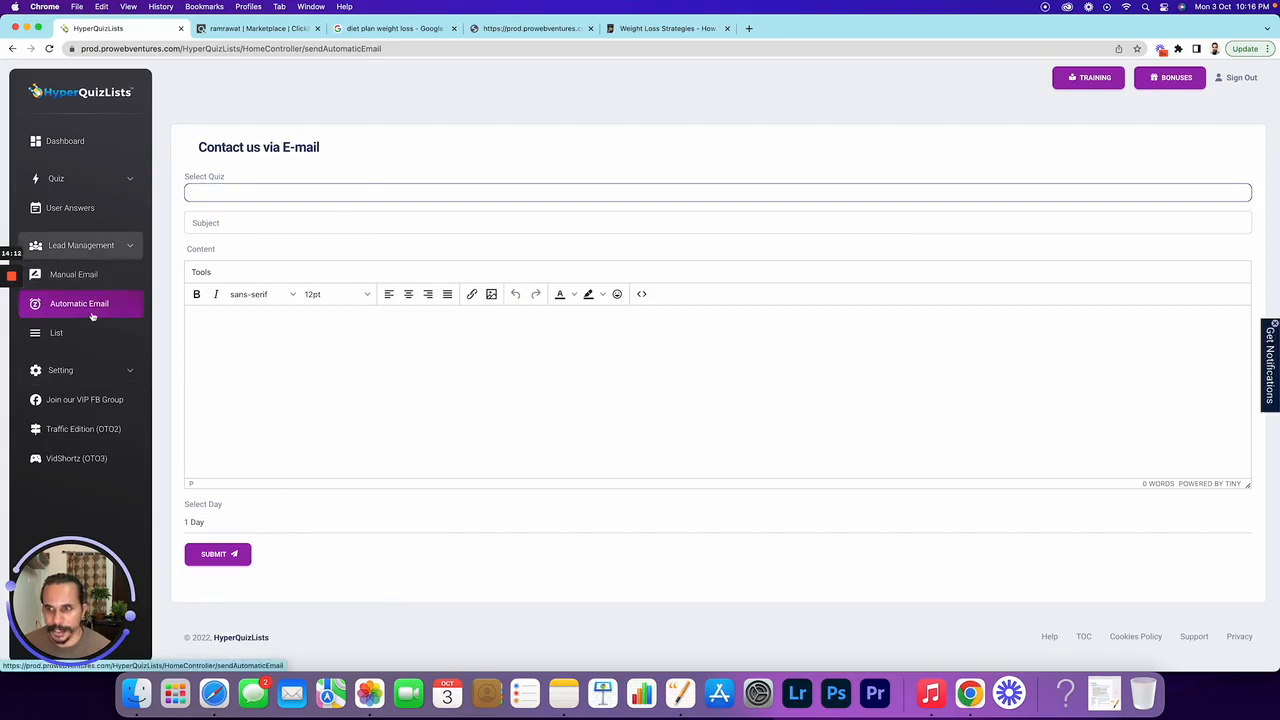
left_click(60, 333)
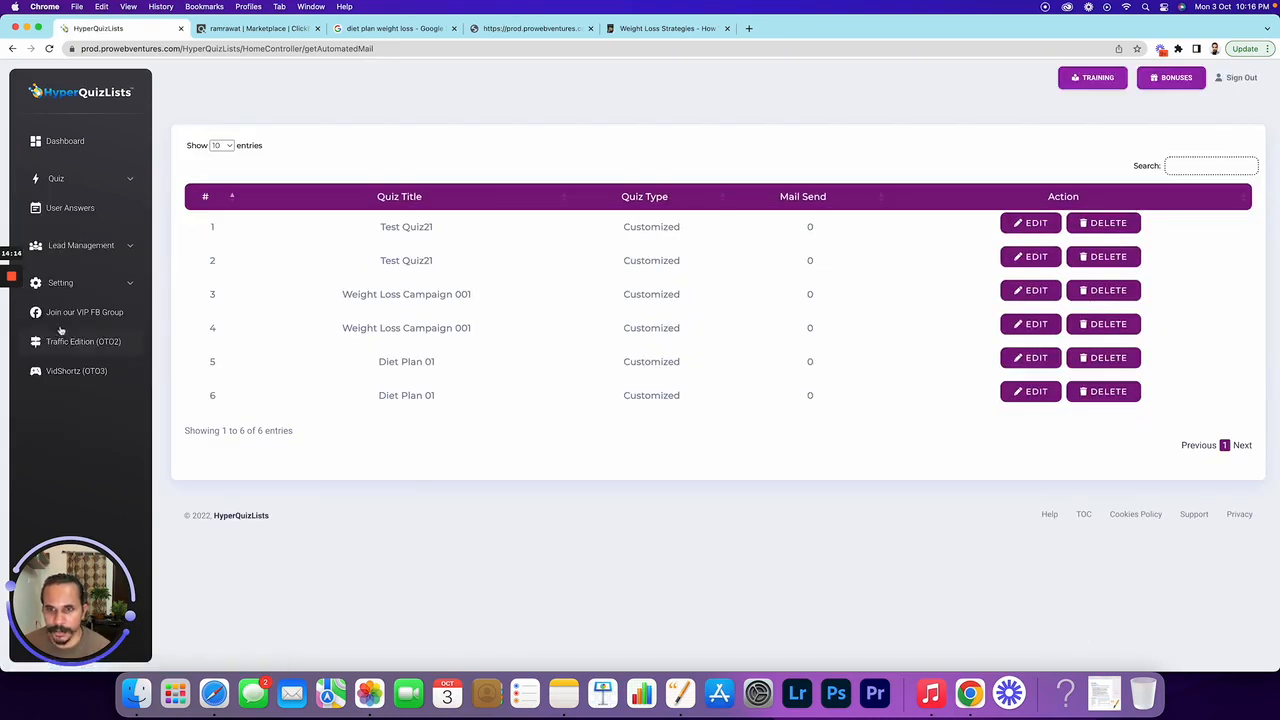
left_click_drag(443, 400, 378, 362)
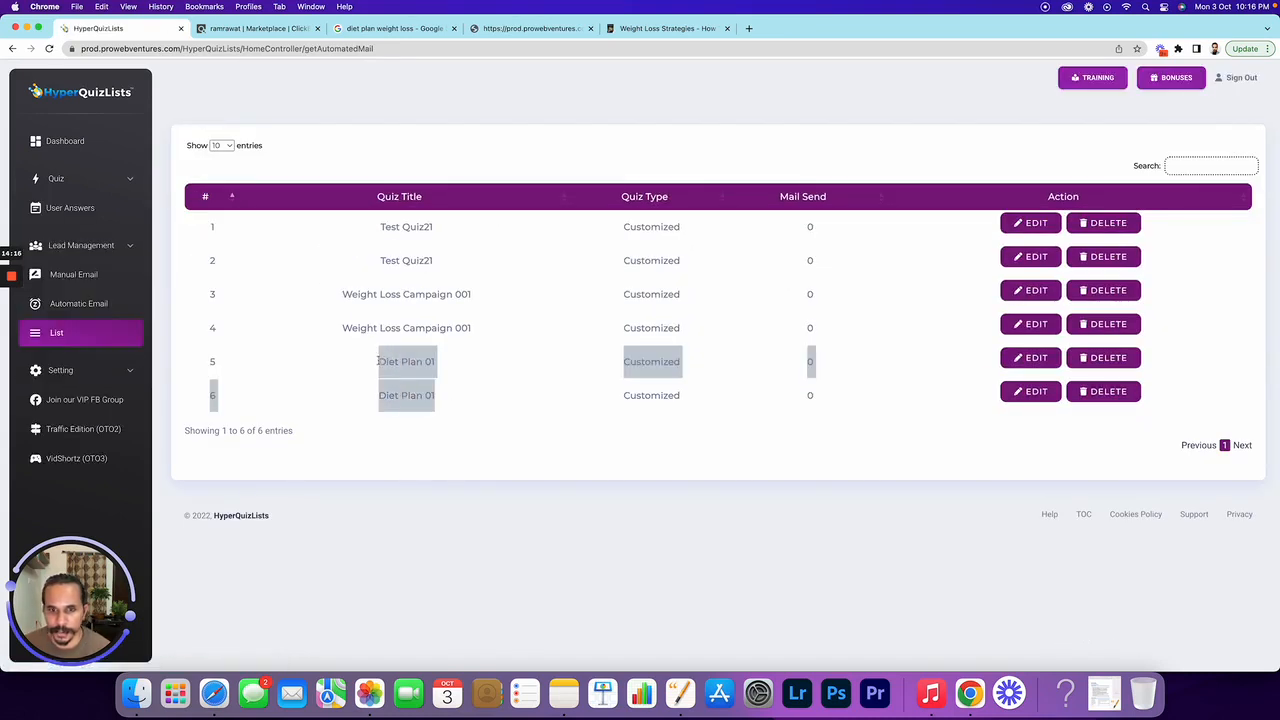
left_click(486, 411)
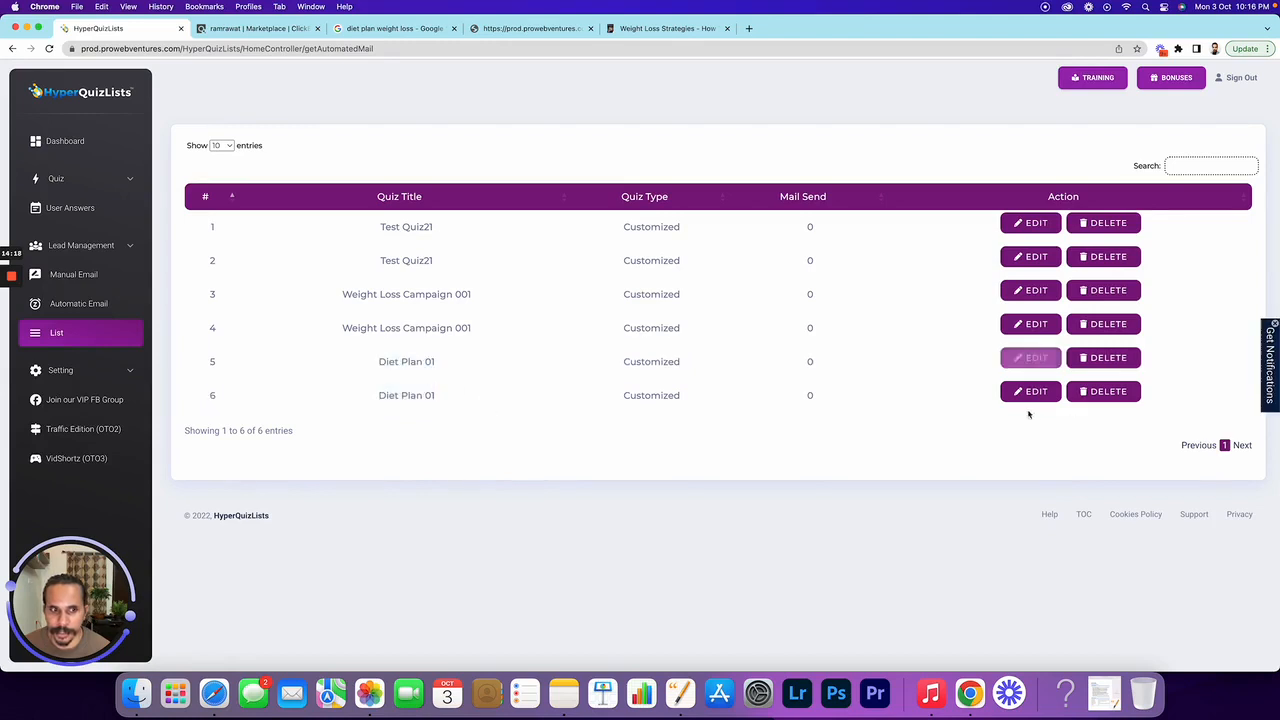
left_click(93, 143)
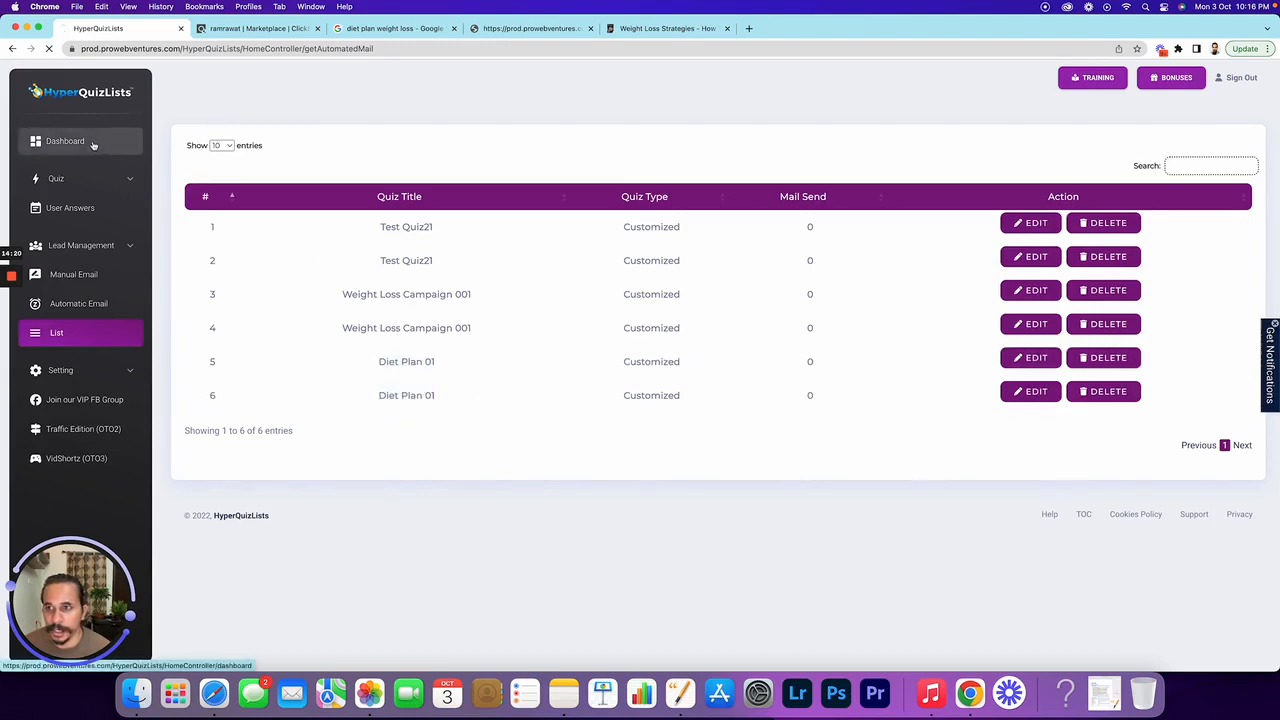
Scroll through the dashboard's Quiz Table and Quiz Activity sections
scroll(610, 390, "down", 5)
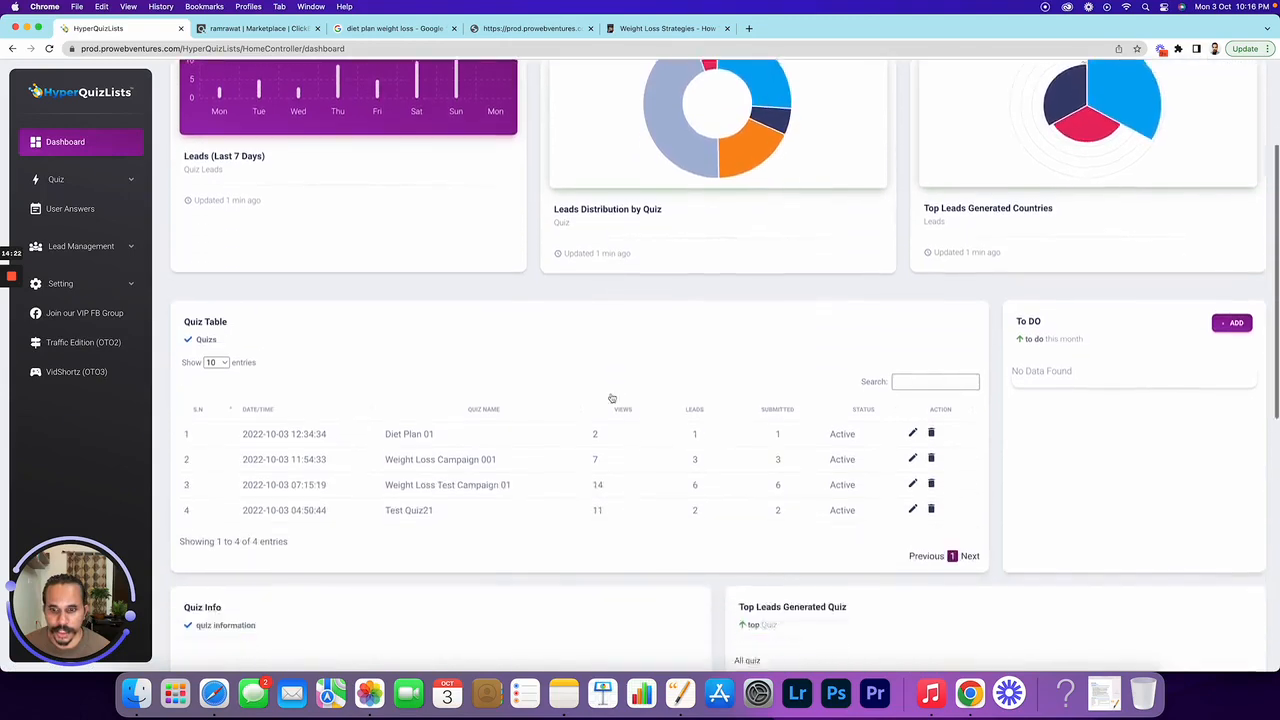
scroll(612, 397, "down", 7)
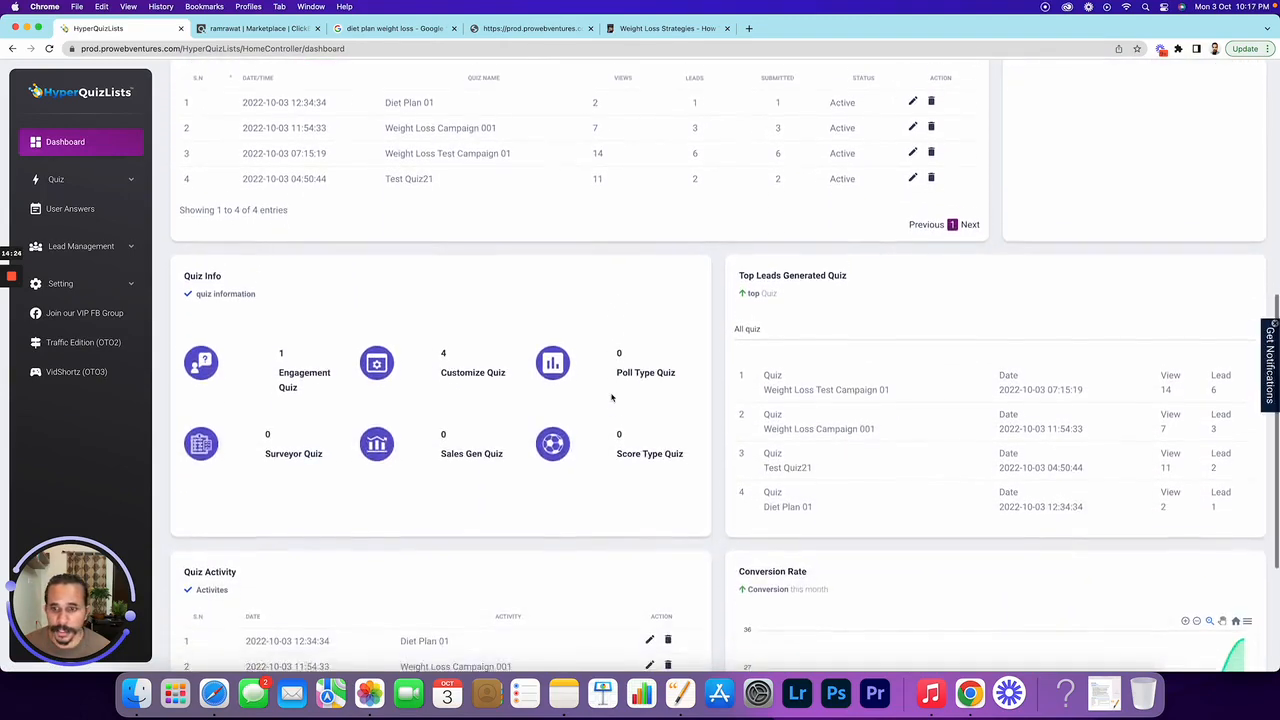
scroll(612, 397, "down", 1)
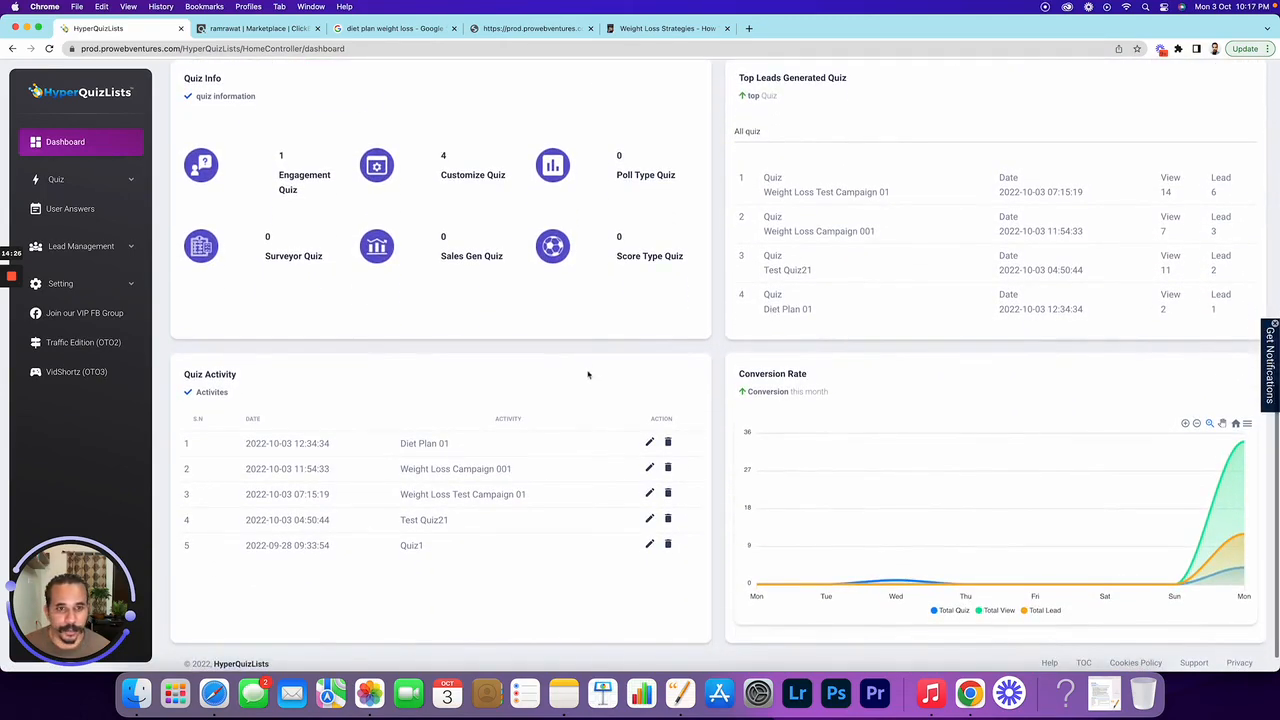
left_click_drag(453, 443, 399, 441)
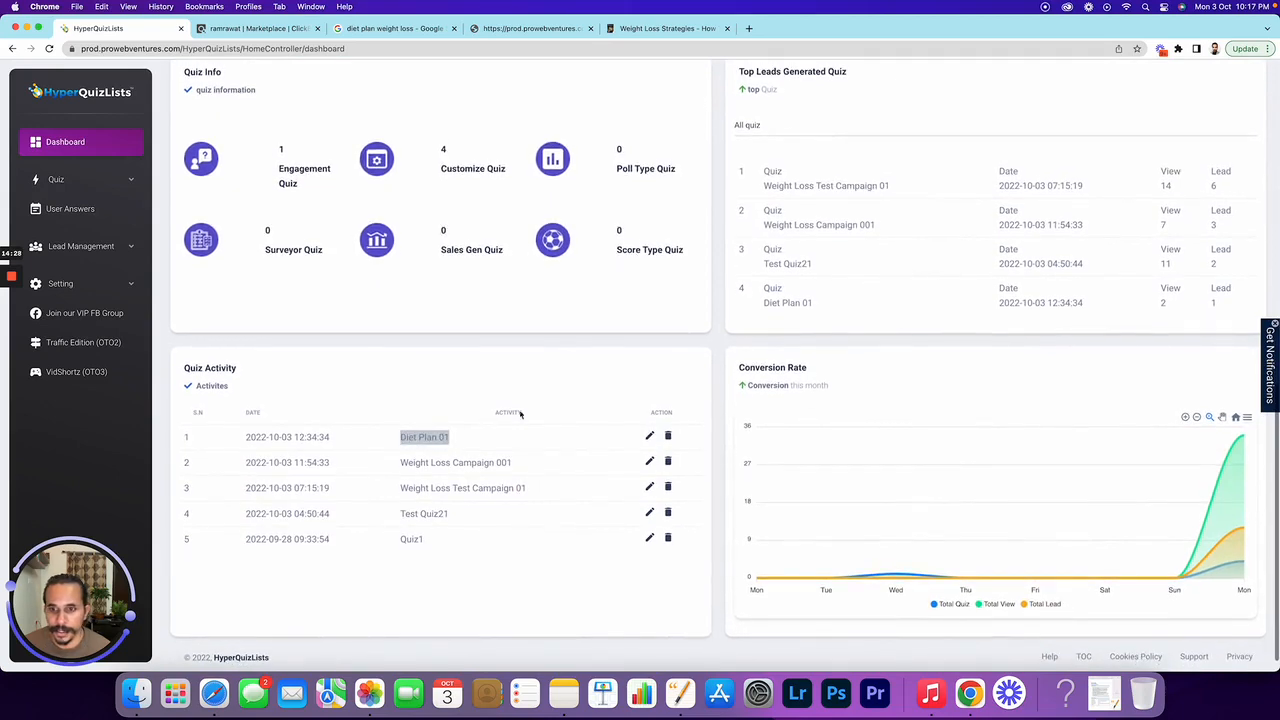
scroll(659, 390, "down", 1)
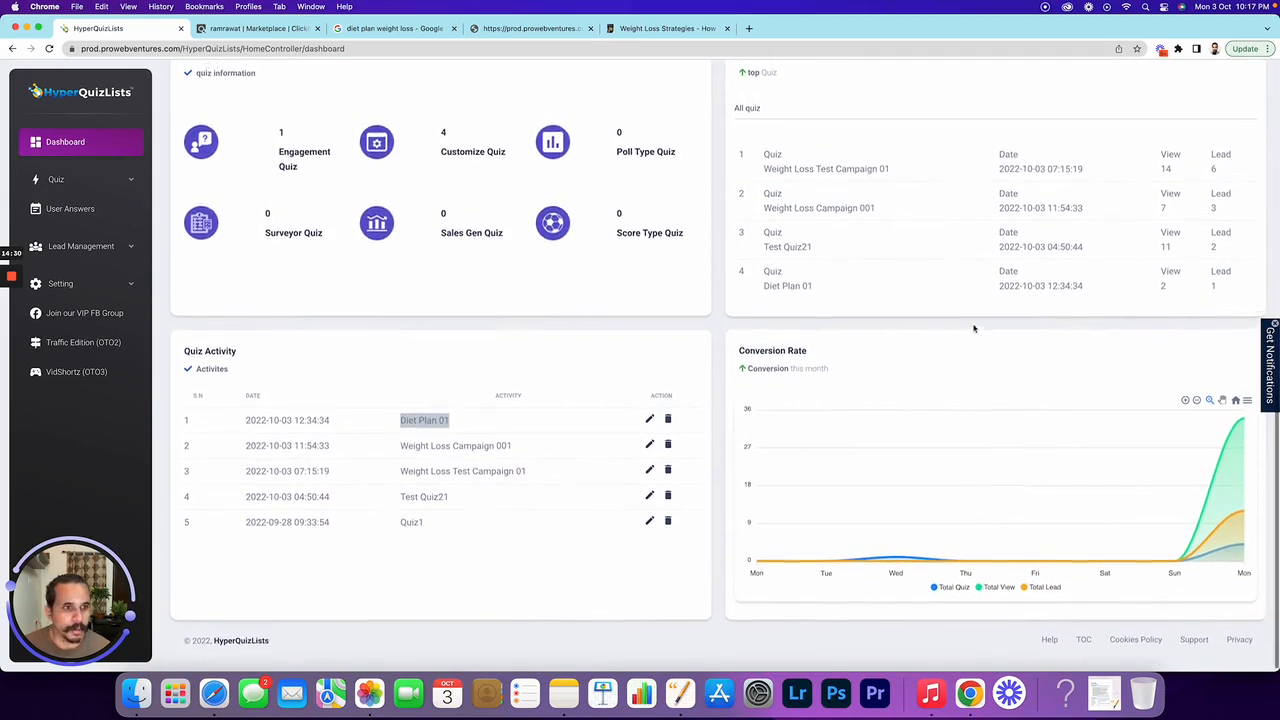
scroll(971, 323, "up", 3)
Pick out Diet Plan 01 in Top Leads Generated Quiz, showing 2 views and 1 lead
left_click_drag(758, 434, 879, 438)
left_click_drag(1152, 430, 1220, 432)
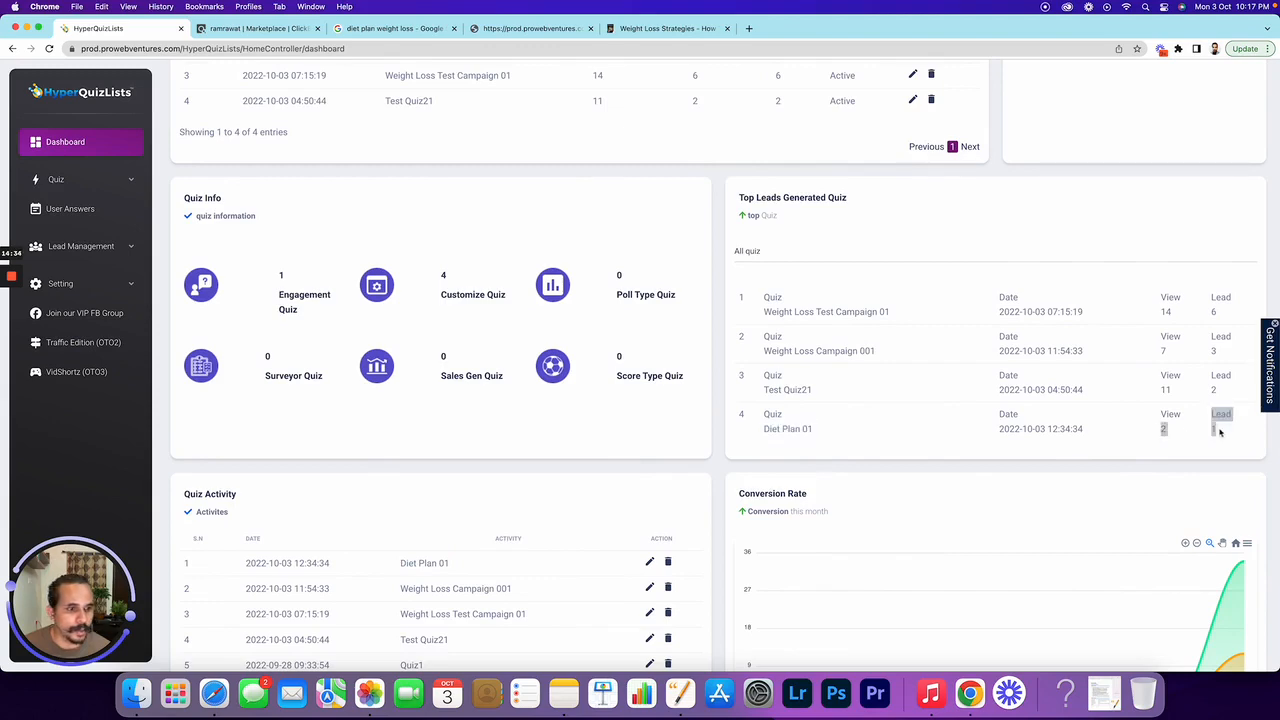
left_click(1211, 433)
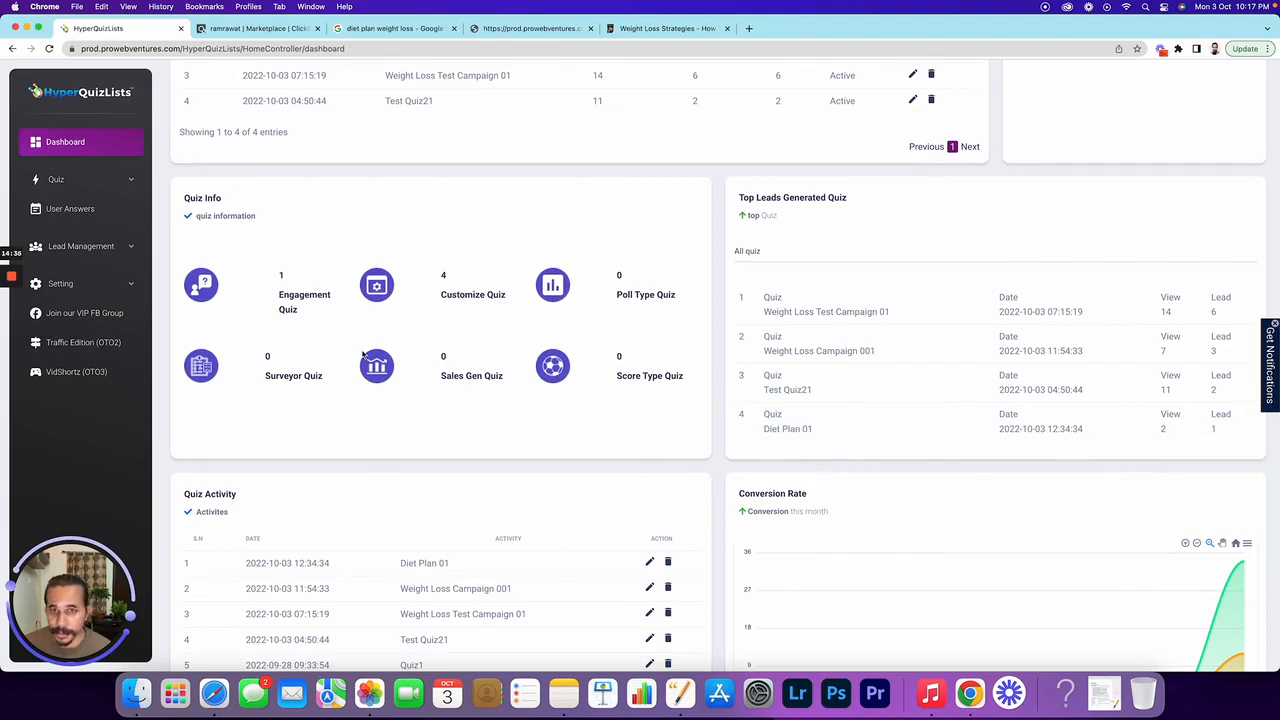
scroll(364, 354, "up", 6)
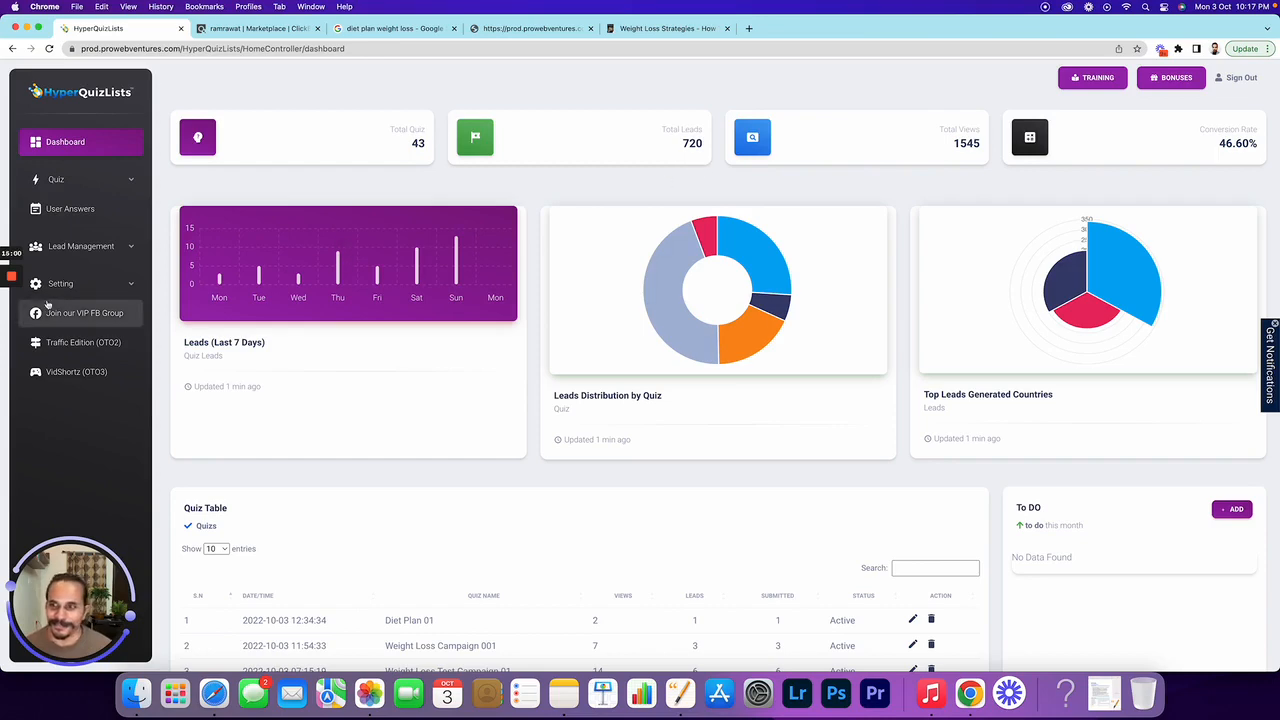
left_click(10, 275)
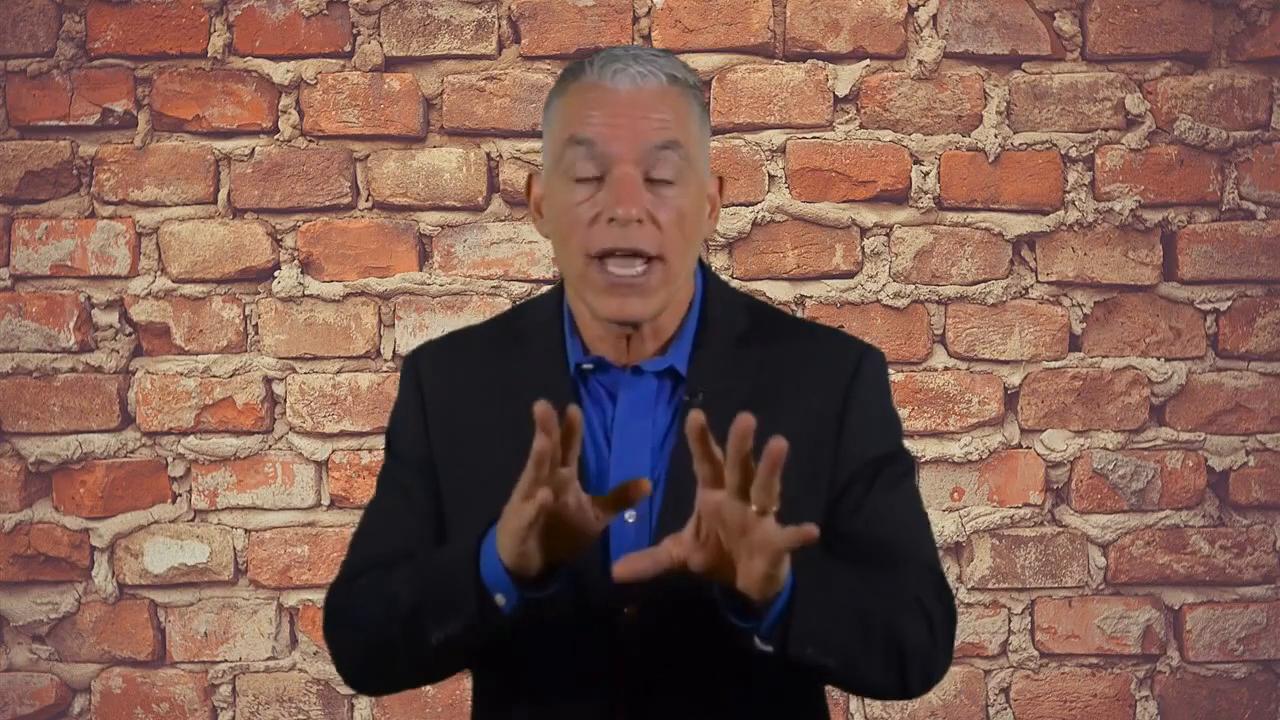